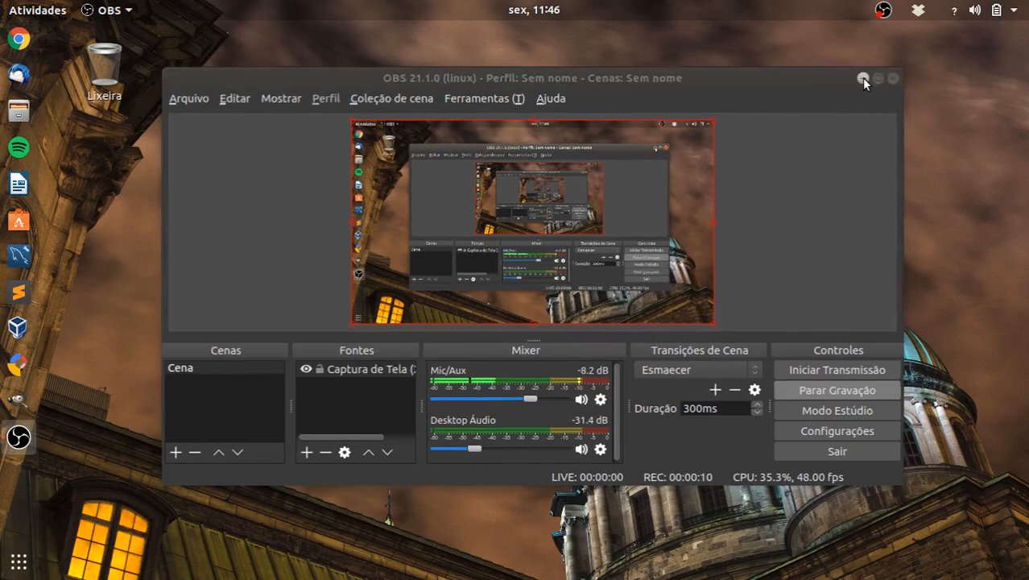
# - Launch Google Web Designer and dismiss the version update notice
pyautogui.click(23, 567)
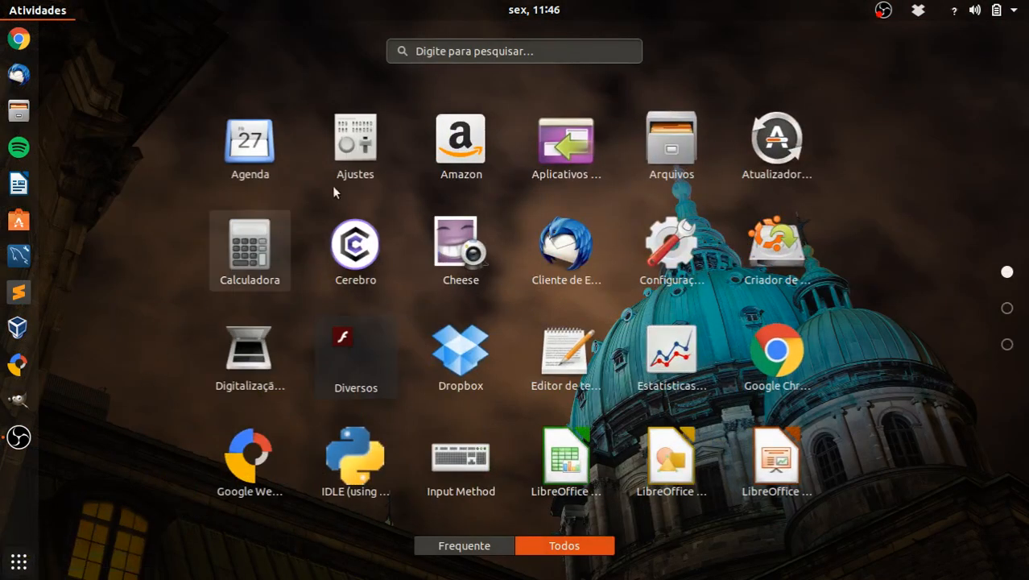
pyautogui.click(255, 456)
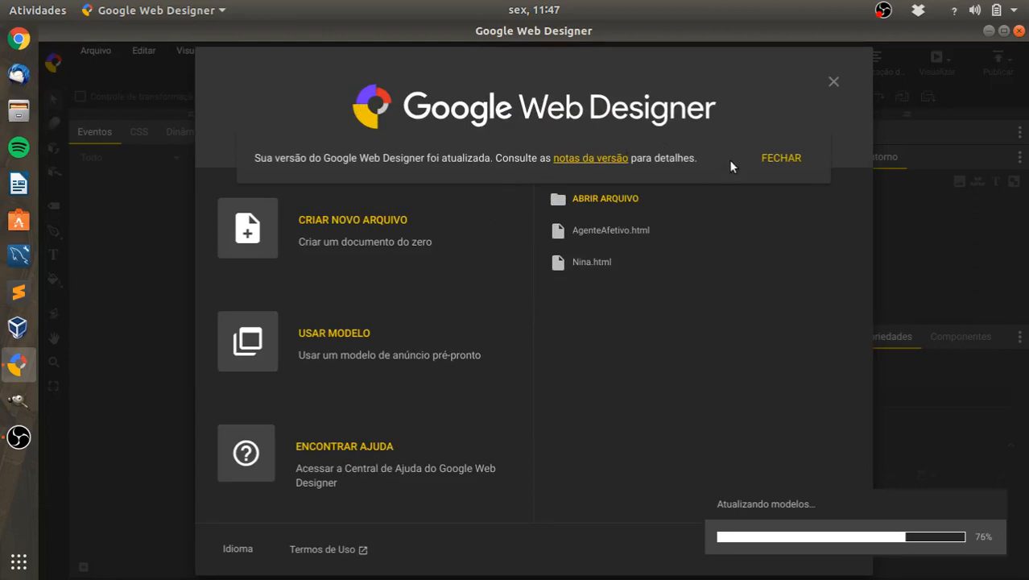
pyautogui.click(771, 159)
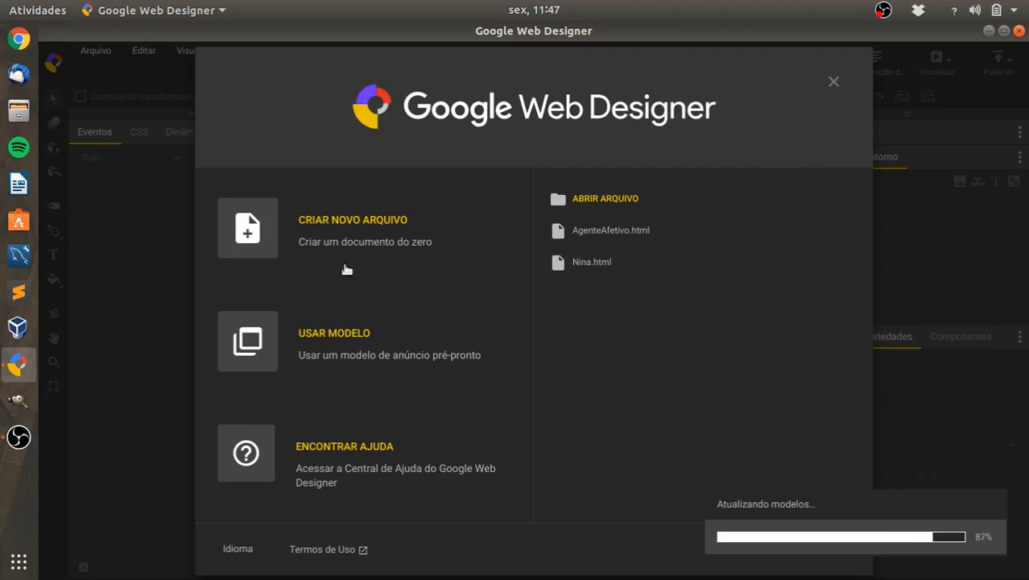
# - Browse the template gallery, examining App Install layouts, Data Driven, Demonstration and Dynamic remarketing templates, and return to the start screen
pyautogui.click(346, 339)
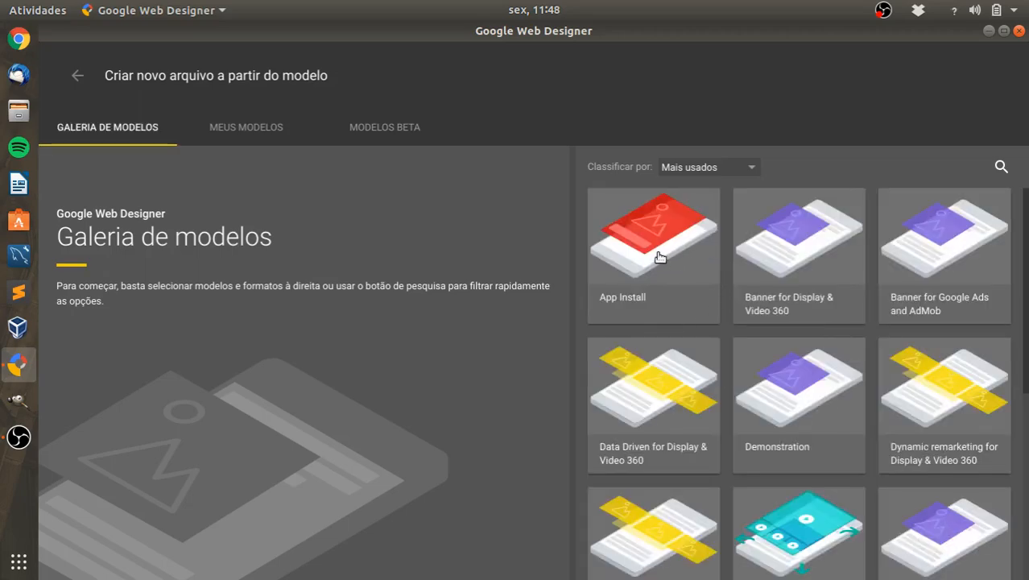
pyautogui.click(618, 305)
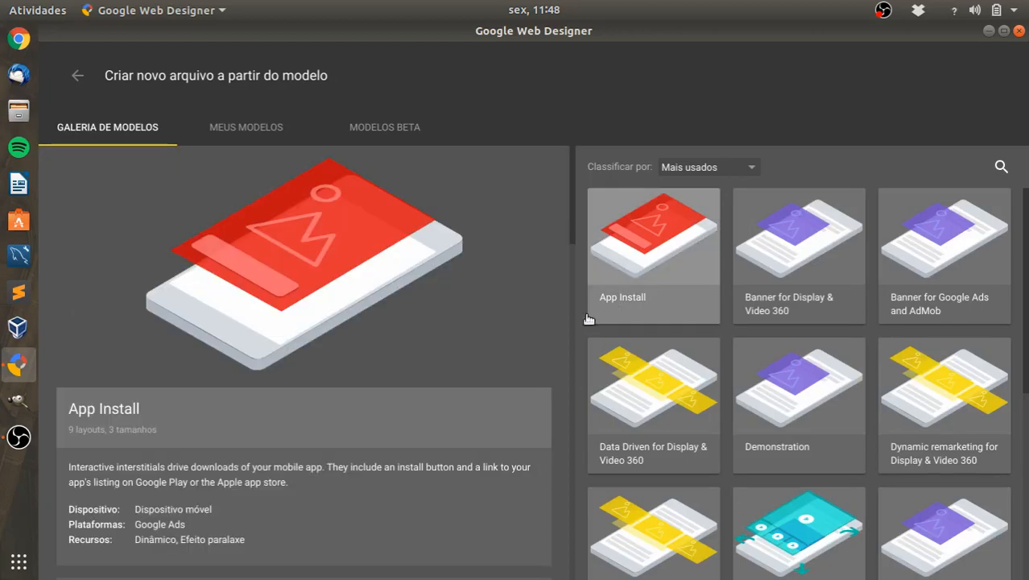
pyautogui.scroll(-5, 426, 336)
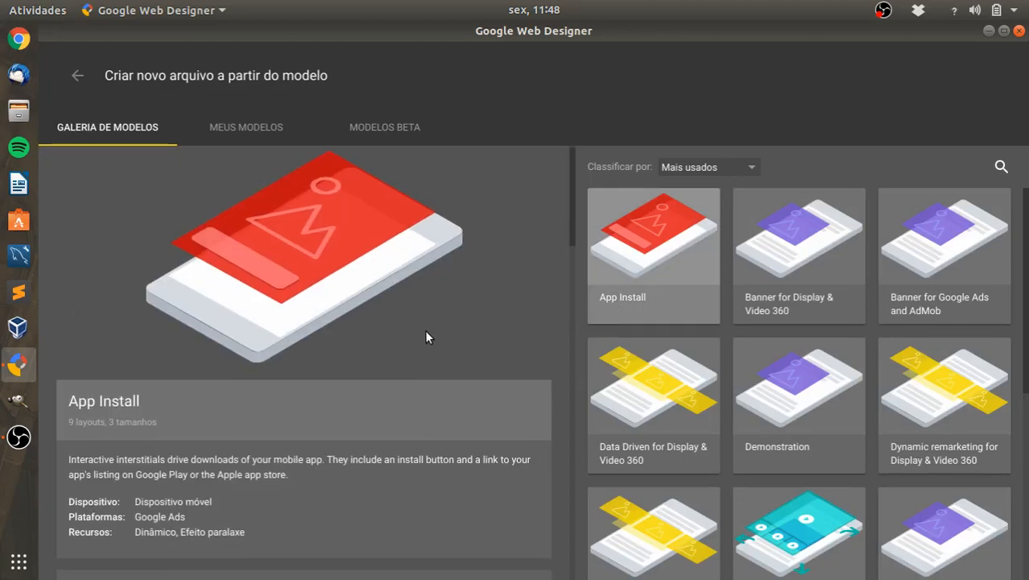
pyautogui.scroll(-1, 426, 336)
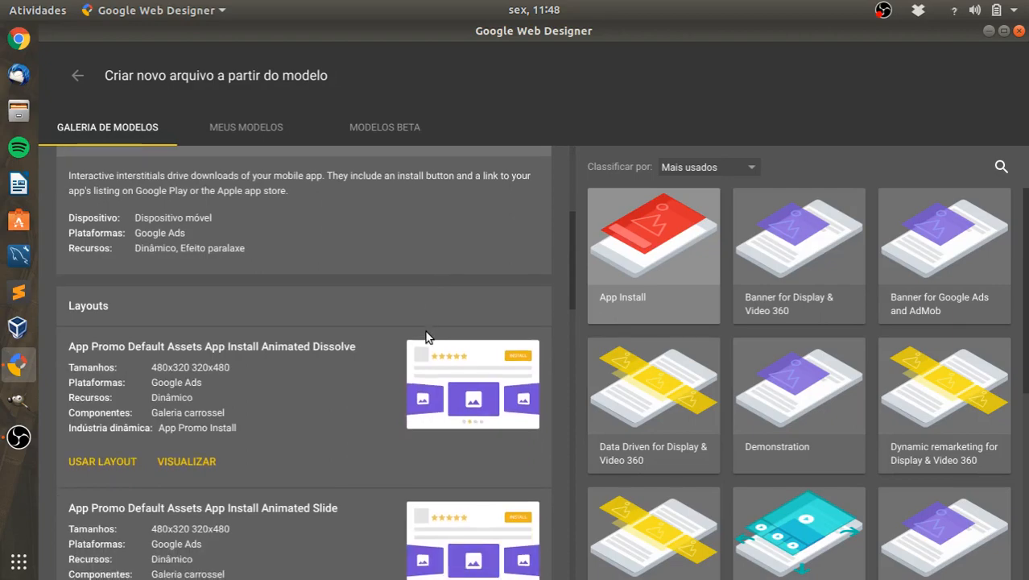
pyautogui.scroll(-3, 426, 336)
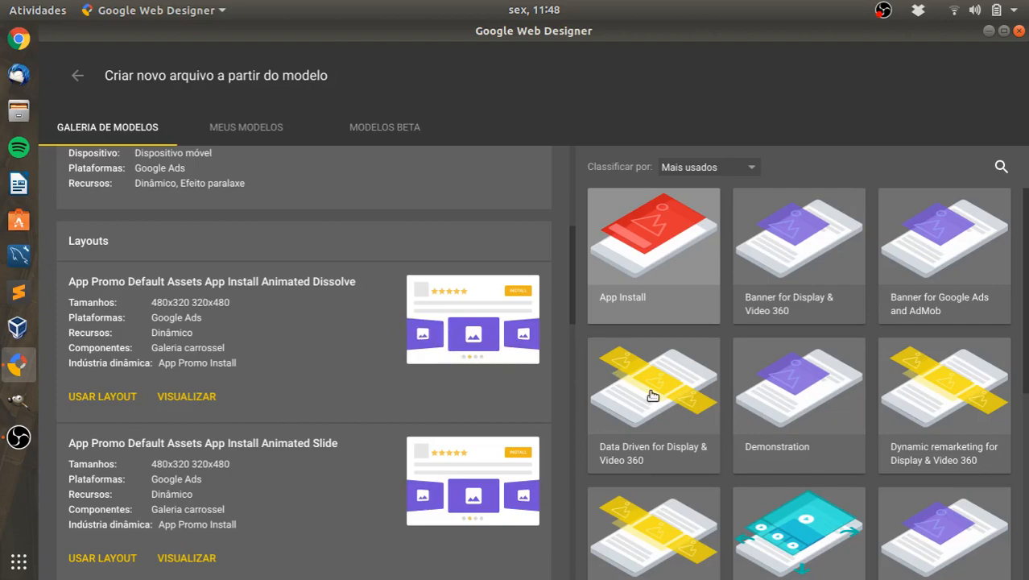
pyautogui.click(652, 395)
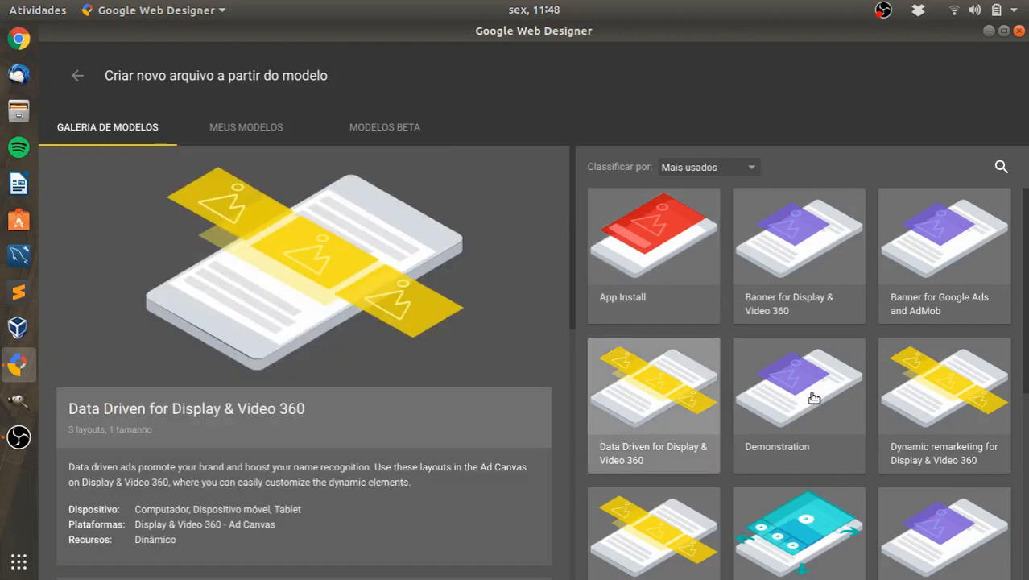
pyautogui.click(813, 397)
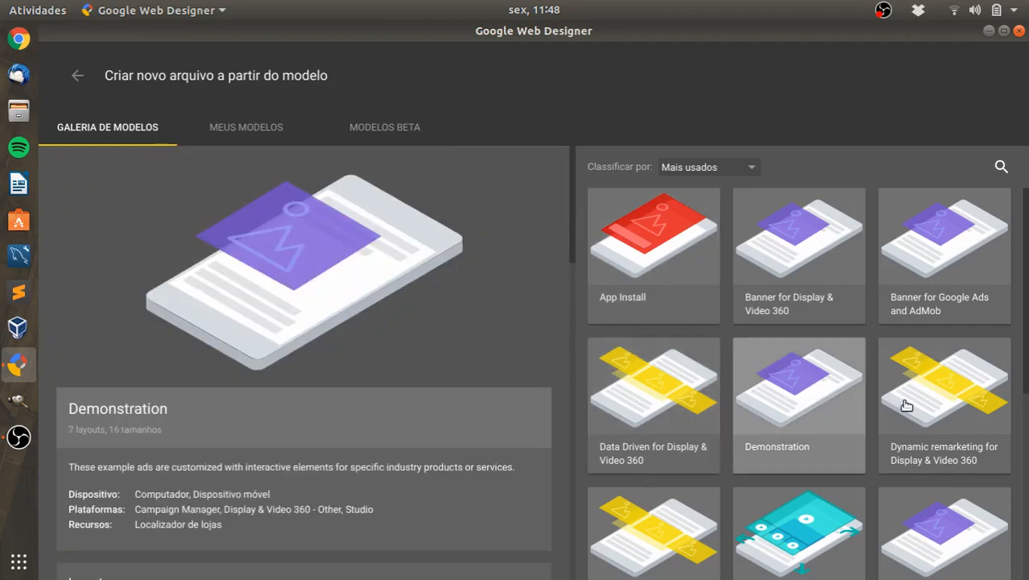
pyautogui.click(907, 405)
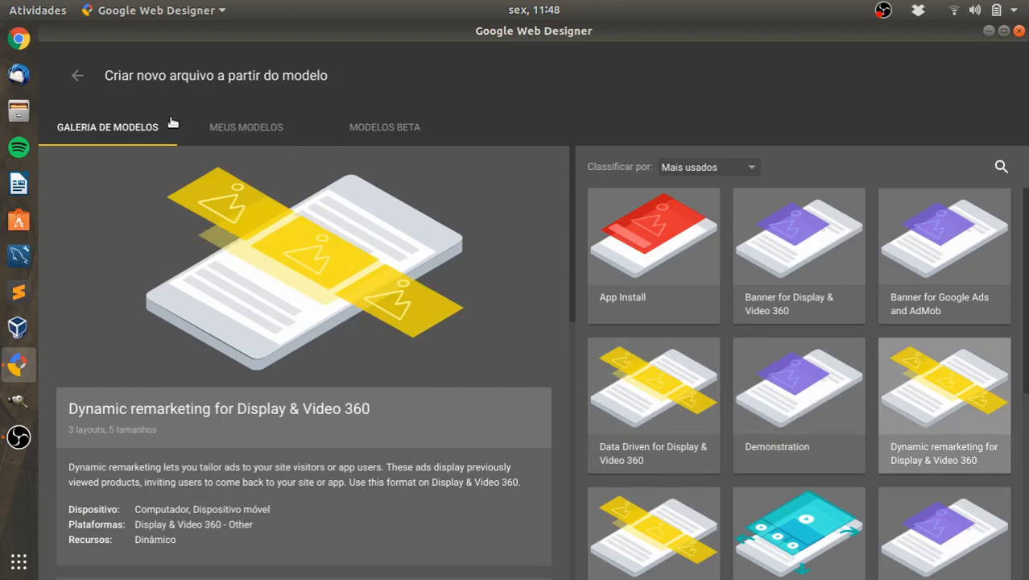
pyautogui.click(78, 75)
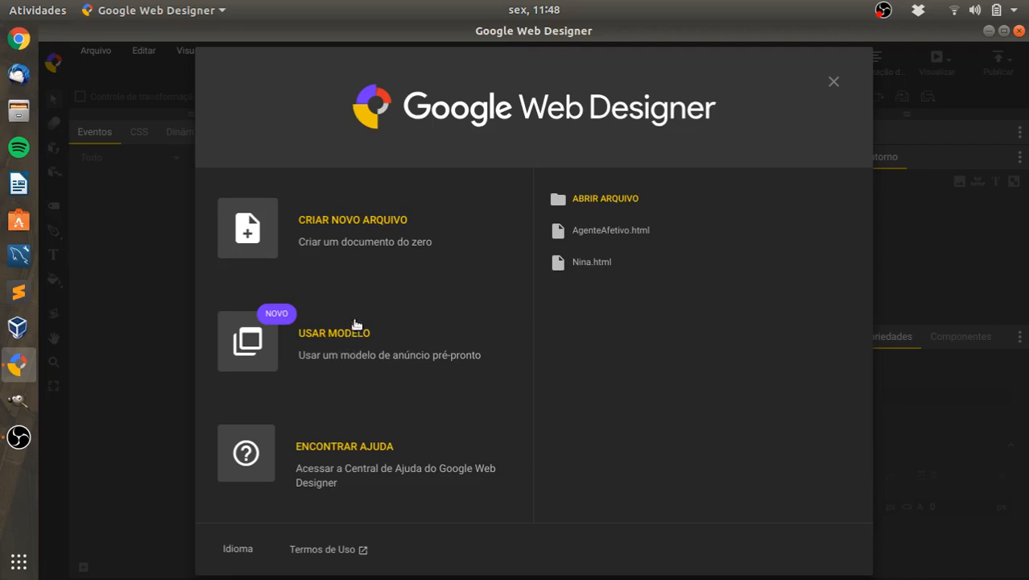
# - Start a new blank Banner ad file and name it testeAnimar
pyautogui.click(346, 231)
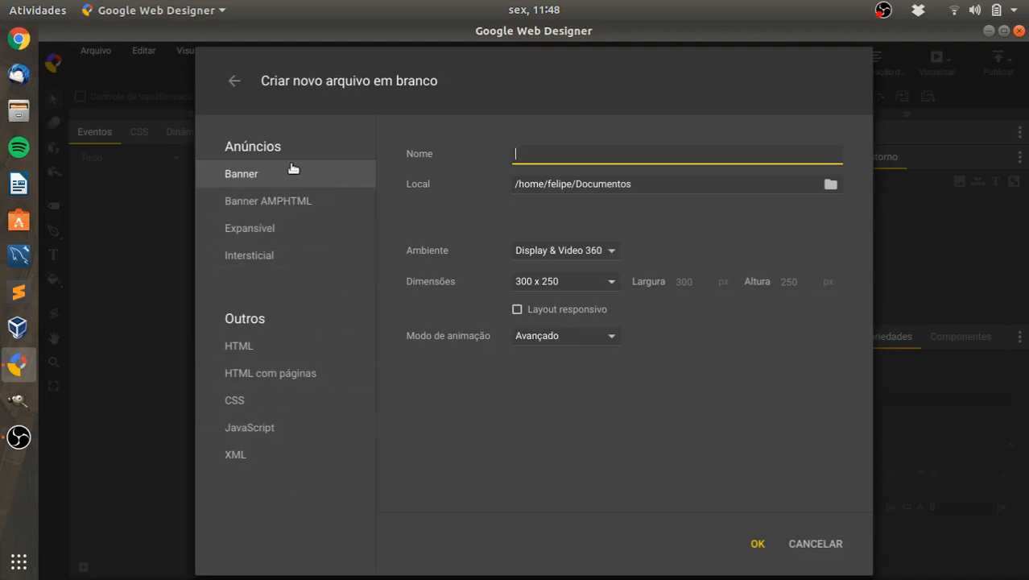
pyautogui.click(278, 179)
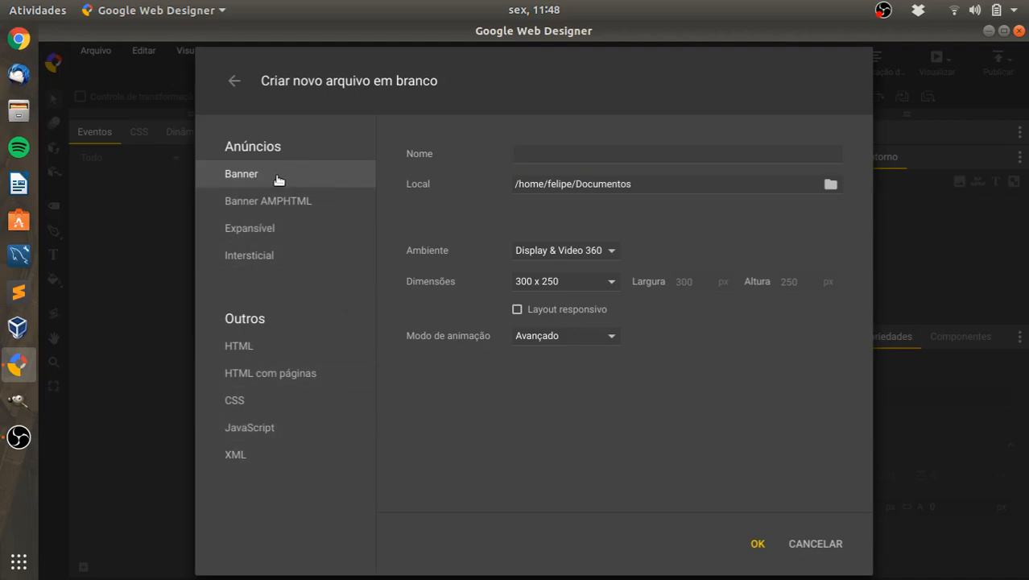
pyautogui.click(549, 148)
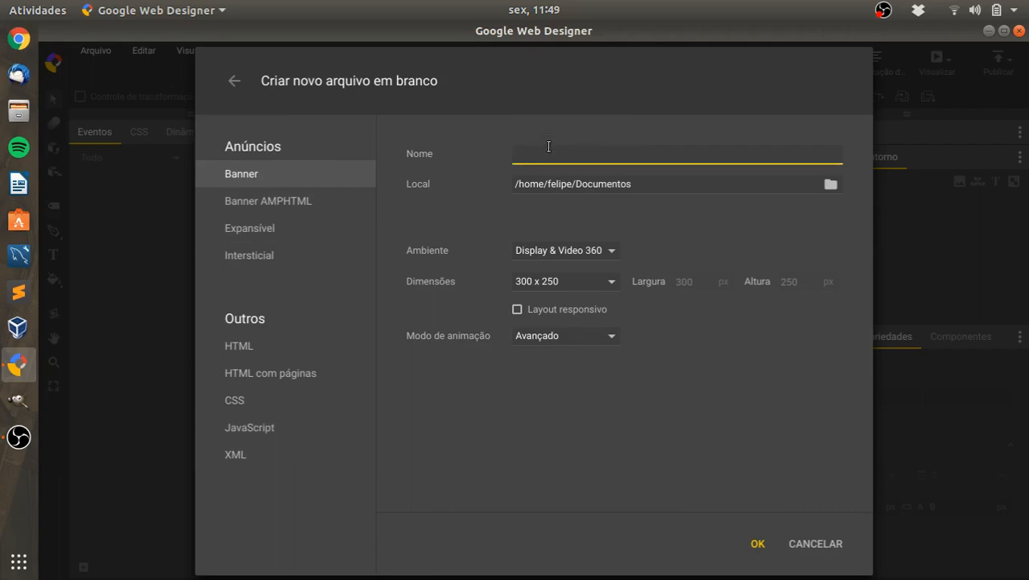
pyautogui.write('testeAnimar')
# - Keep Display & Video 360 as the banner's environment and set its dimensions to 300 x 600
pyautogui.click(610, 253)
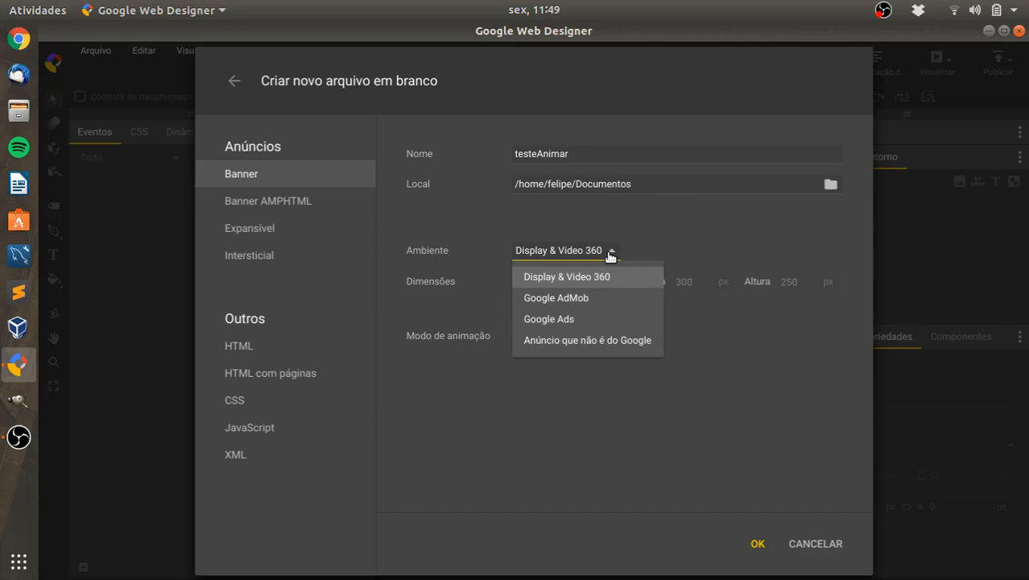
pyautogui.click(609, 253)
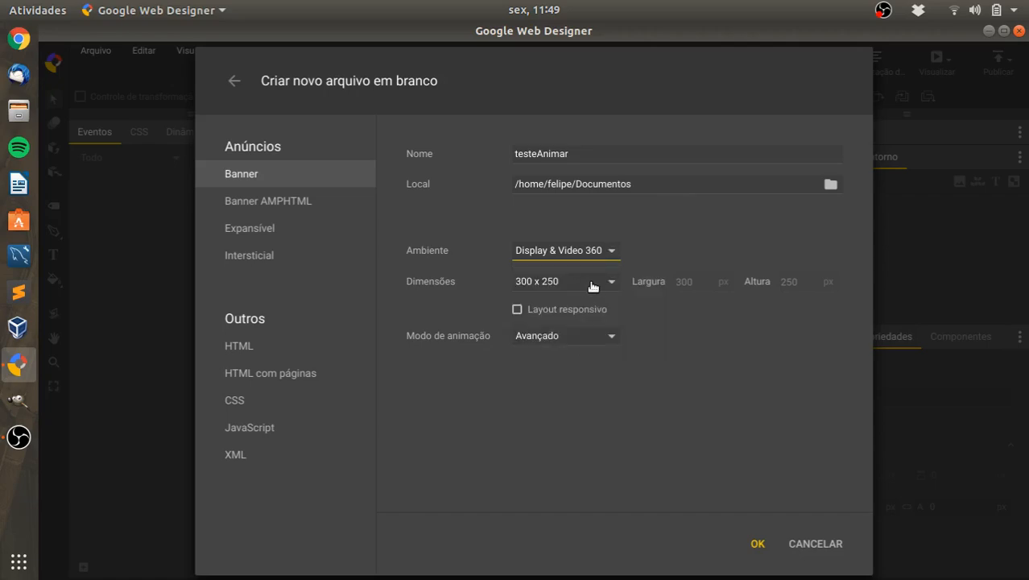
pyautogui.click(610, 284)
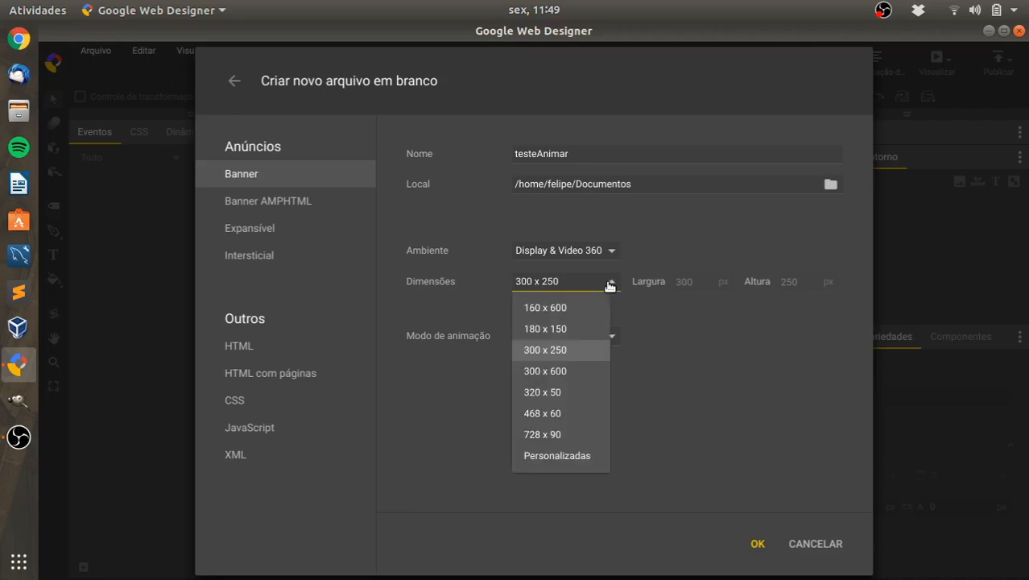
pyautogui.click(585, 382)
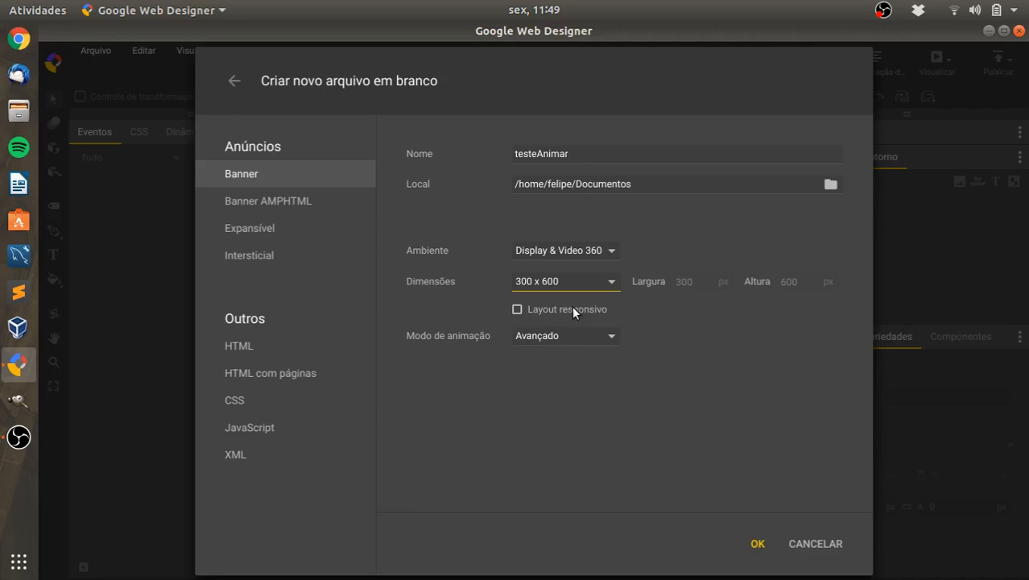
# - Enable the responsive layout, choose the Avançado animation mode and create the banner file
pyautogui.click(516, 314)
pyautogui.click(517, 311)
pyautogui.click(592, 337)
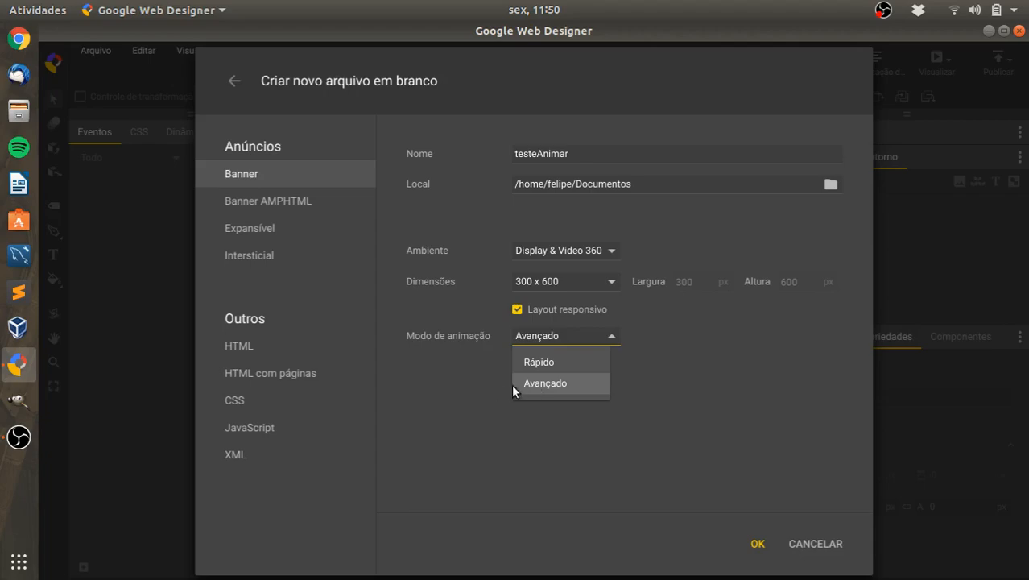
pyautogui.click(565, 384)
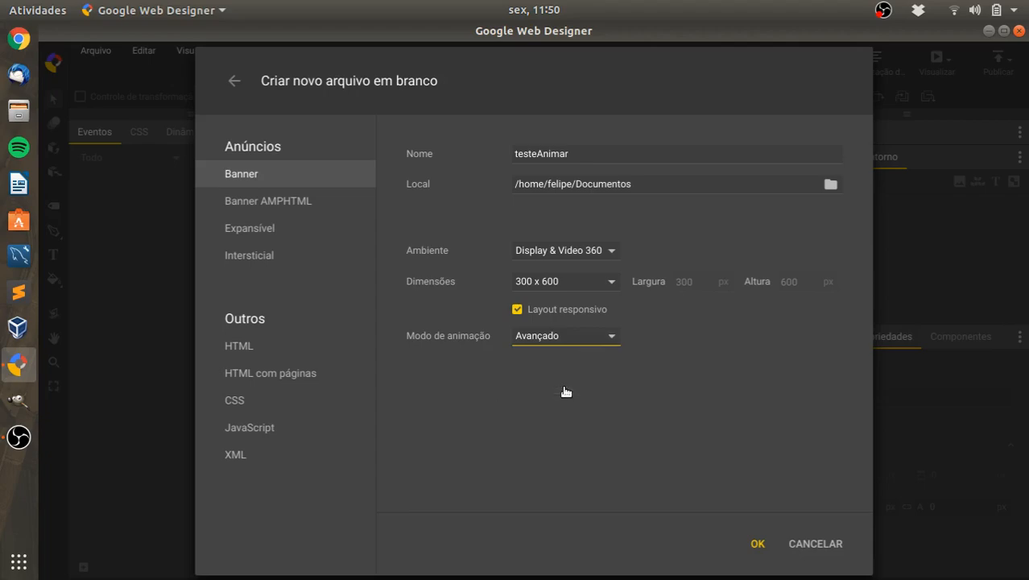
pyautogui.click(754, 542)
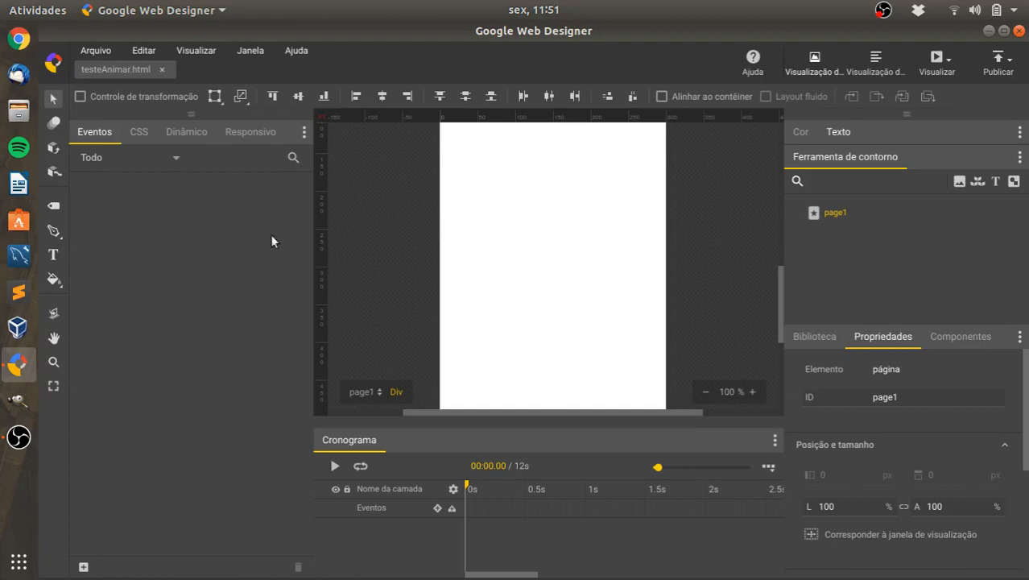
pyautogui.click(57, 231)
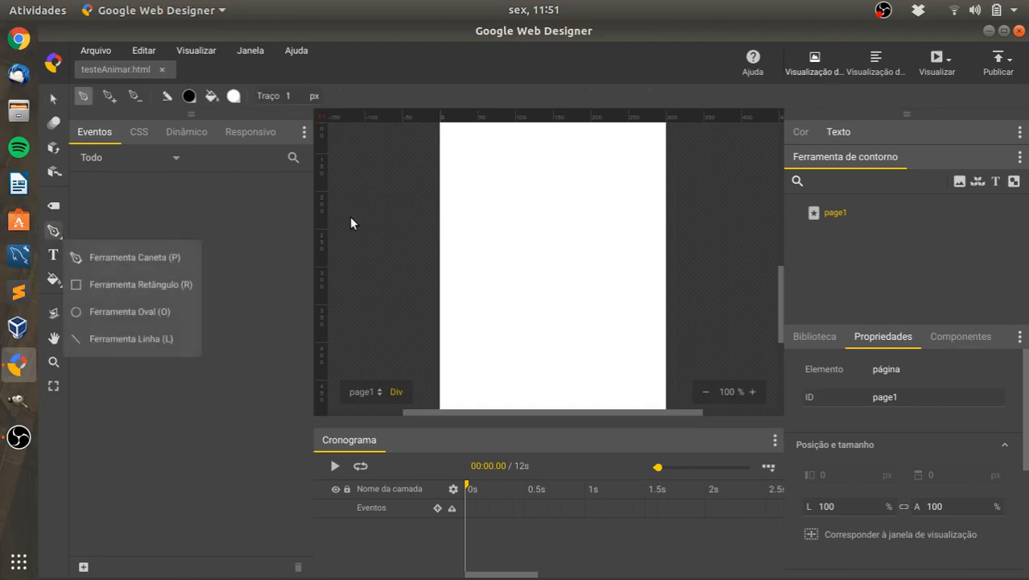
pyautogui.click(162, 259)
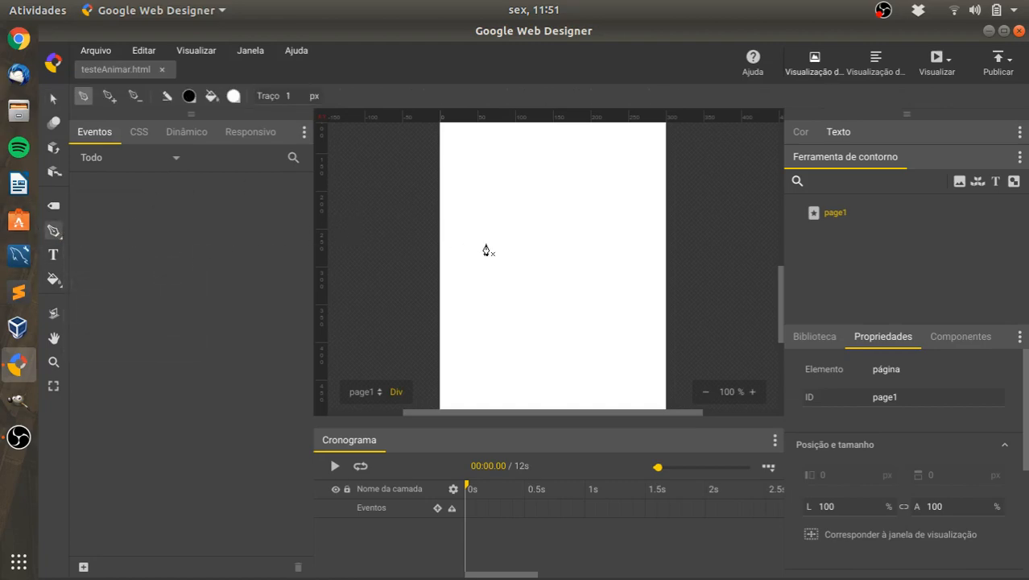
pyautogui.moveTo(593, 304); pyautogui.dragTo(547, 225)
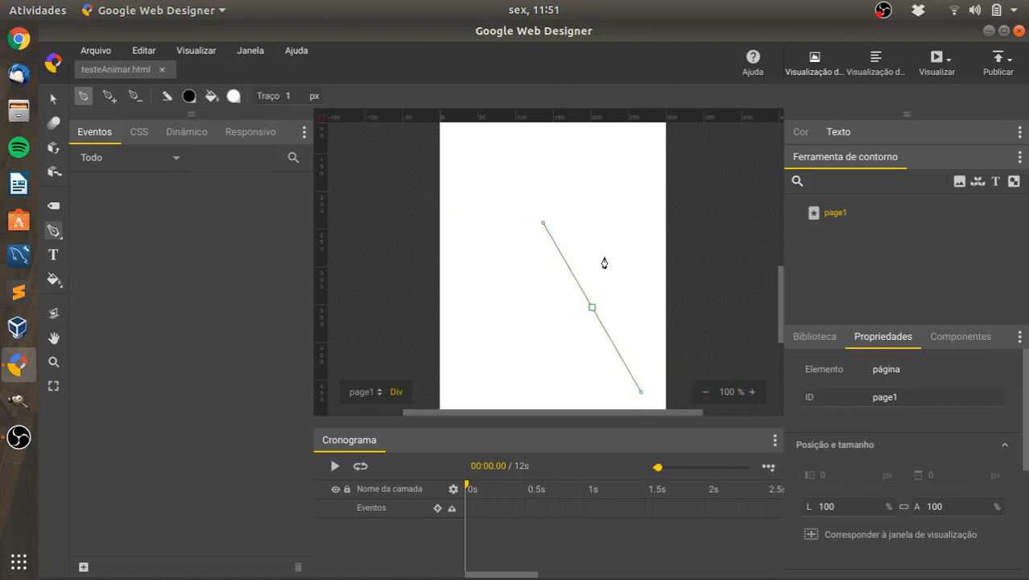
pyautogui.press('Escape')
# - Draw an oval about 108 × 99 px on the page and a rectangle about 108 × 32 px above it
pyautogui.click(54, 232)
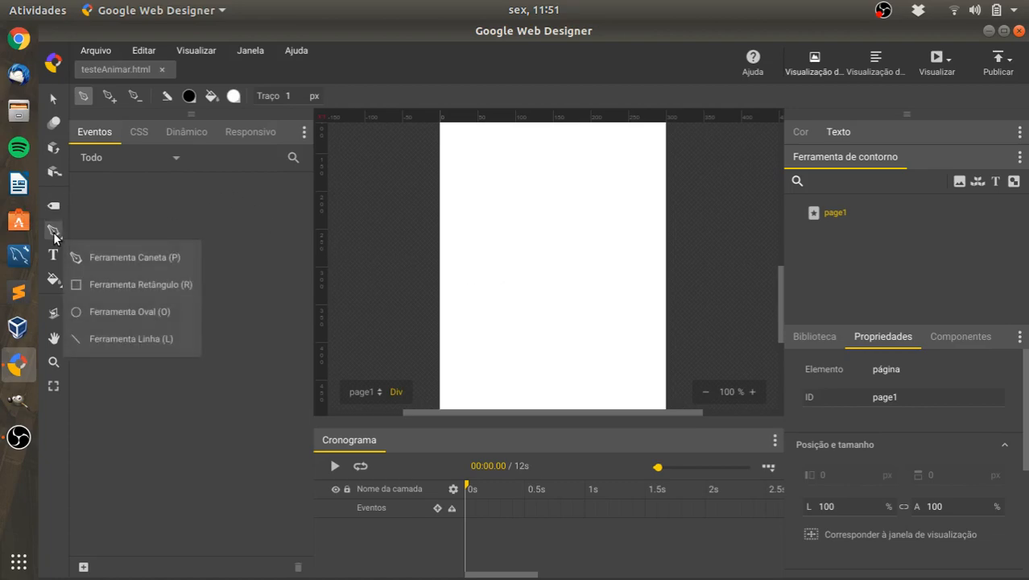
pyautogui.click(172, 313)
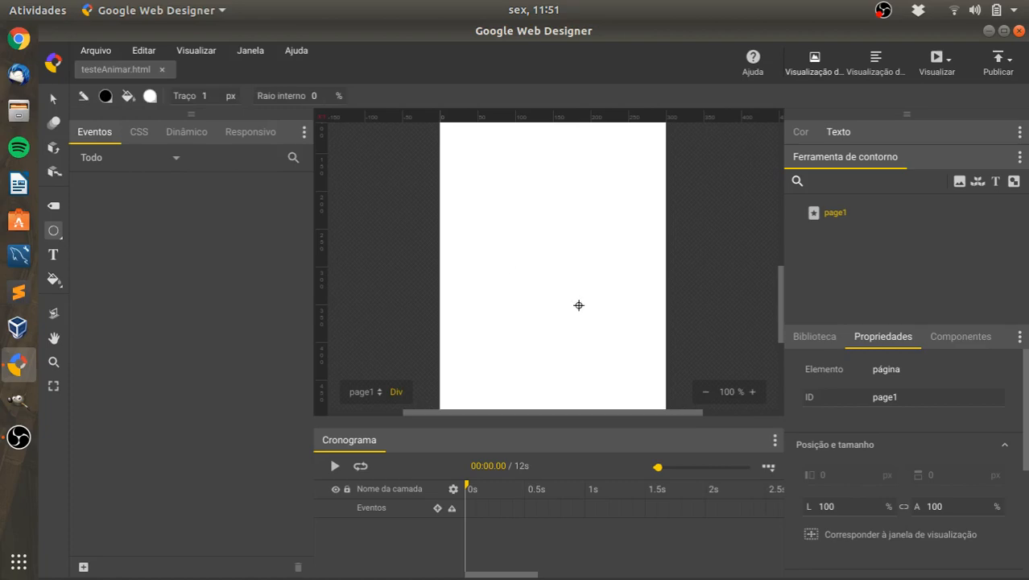
pyautogui.moveTo(578, 306); pyautogui.dragTo(496, 231)
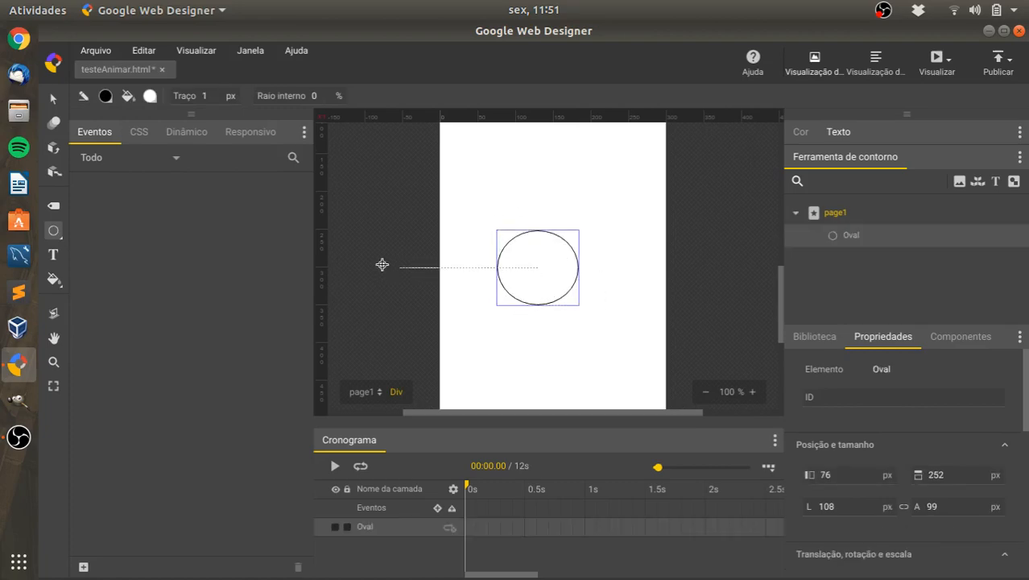
pyautogui.moveTo(56, 234); pyautogui.dragTo(108, 287)
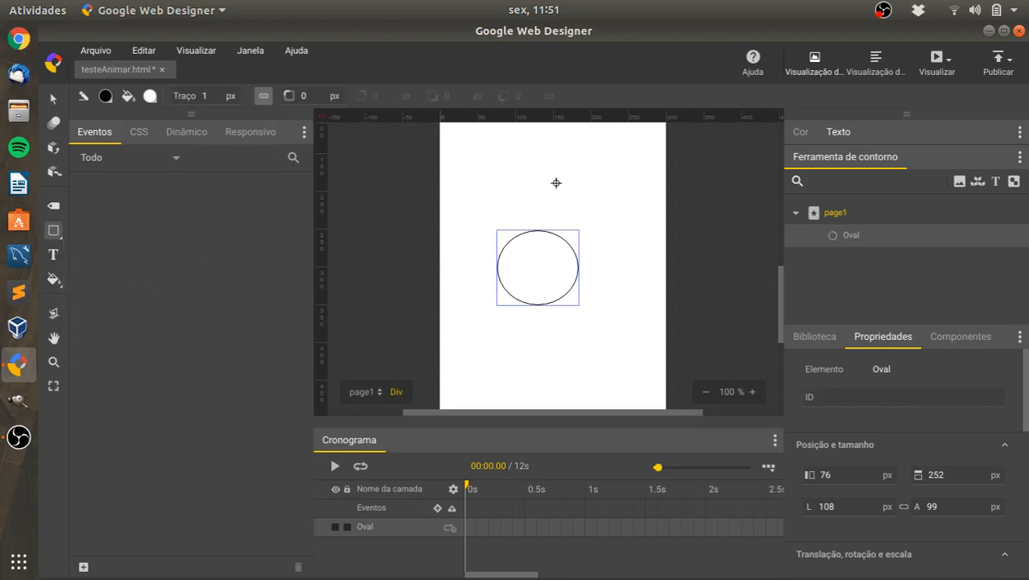
pyautogui.moveTo(578, 172)
pyautogui.mouseDown()
pyautogui.moveTo(479, 194)
pyautogui.moveTo(497, 230)
pyautogui.moveTo(497, 194)
pyautogui.mouseUp()
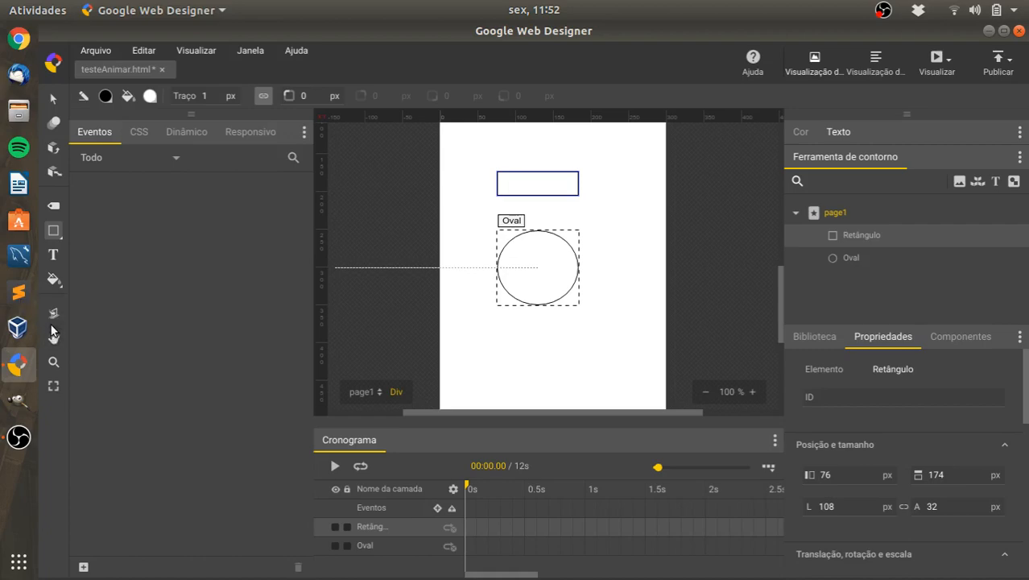
# - Search the help for "can" and read the article "Desenhar com a ferramenta Caneta" on drawing lines
pyautogui.click(739, 71)
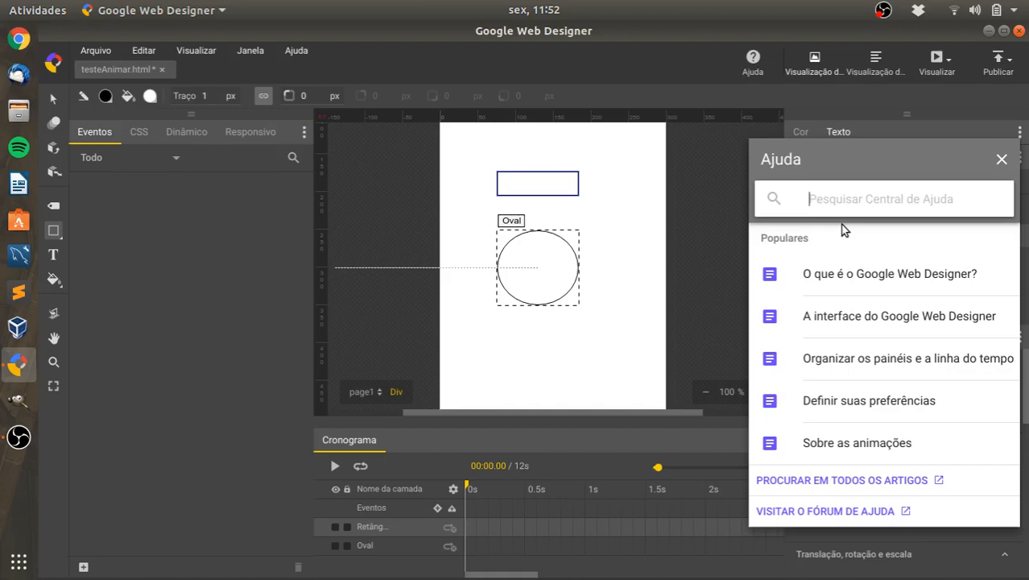
pyautogui.write('can')
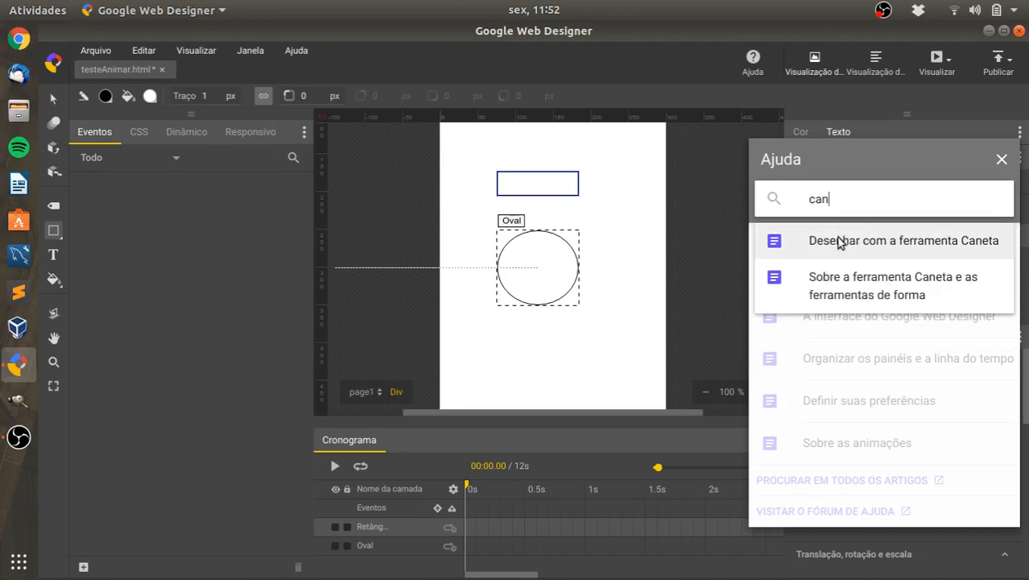
pyautogui.click(837, 240)
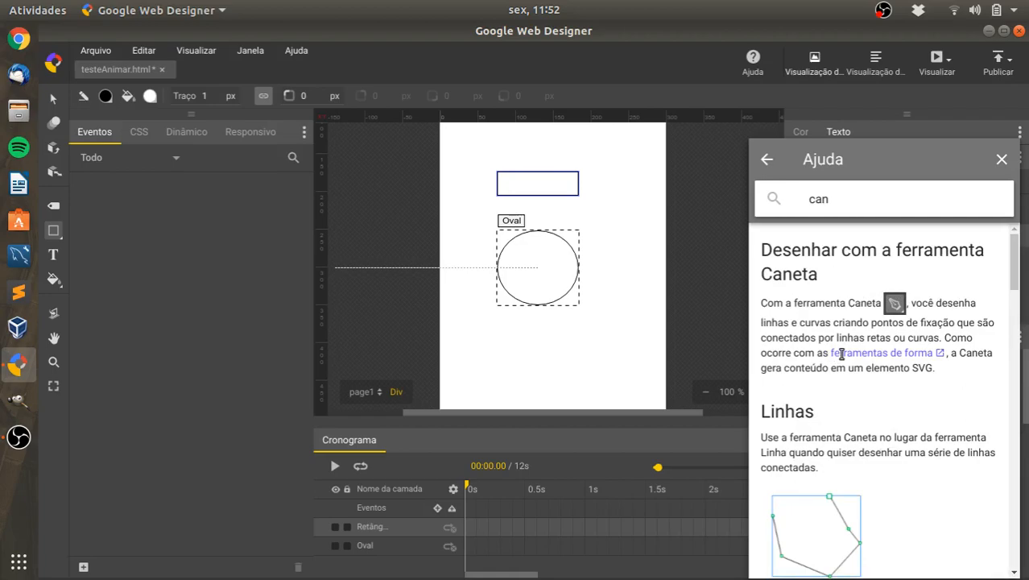
pyautogui.scroll(-4, 840, 355)
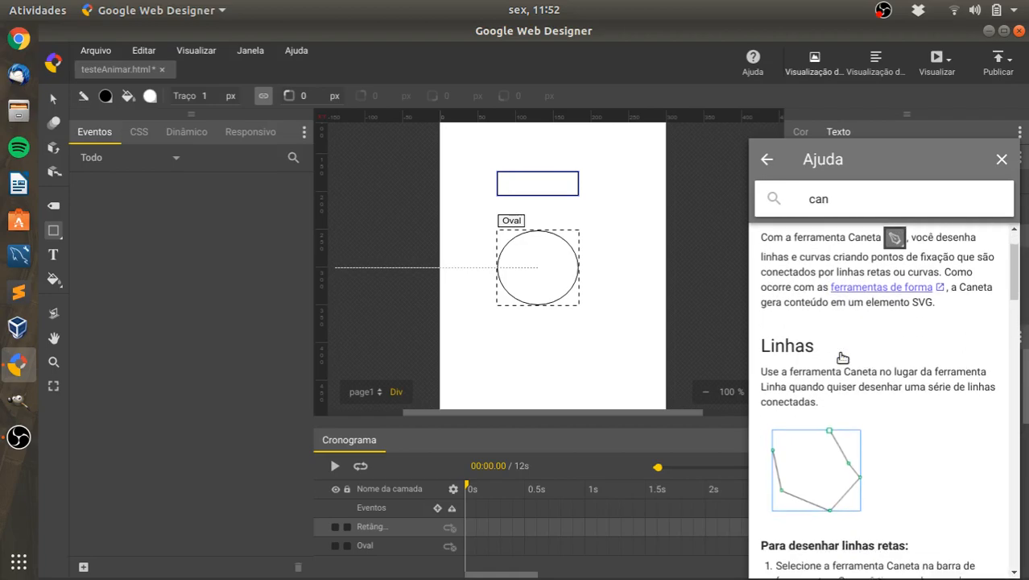
pyautogui.scroll(-8, 840, 357)
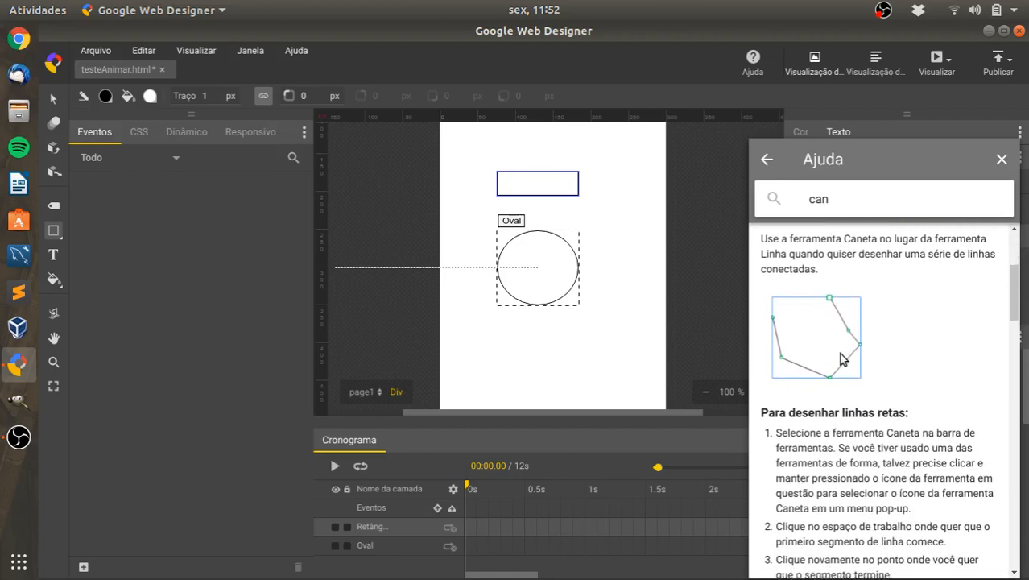
# - Read the rest of the Pen tool article, covering curves, complex paths and anchor points, and close the help
pyautogui.scroll(-6, 839, 359)
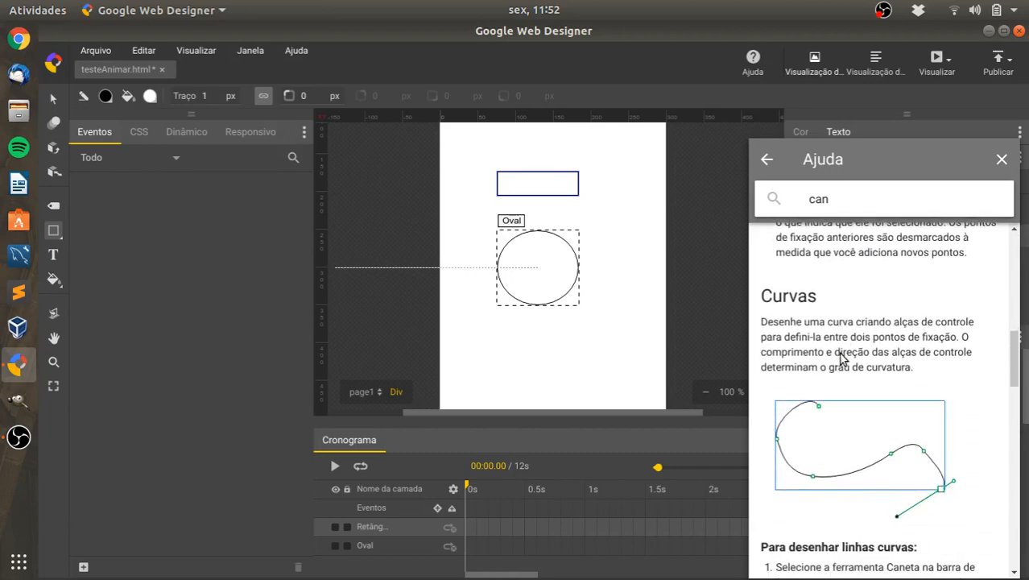
pyautogui.scroll(-10, 840, 359)
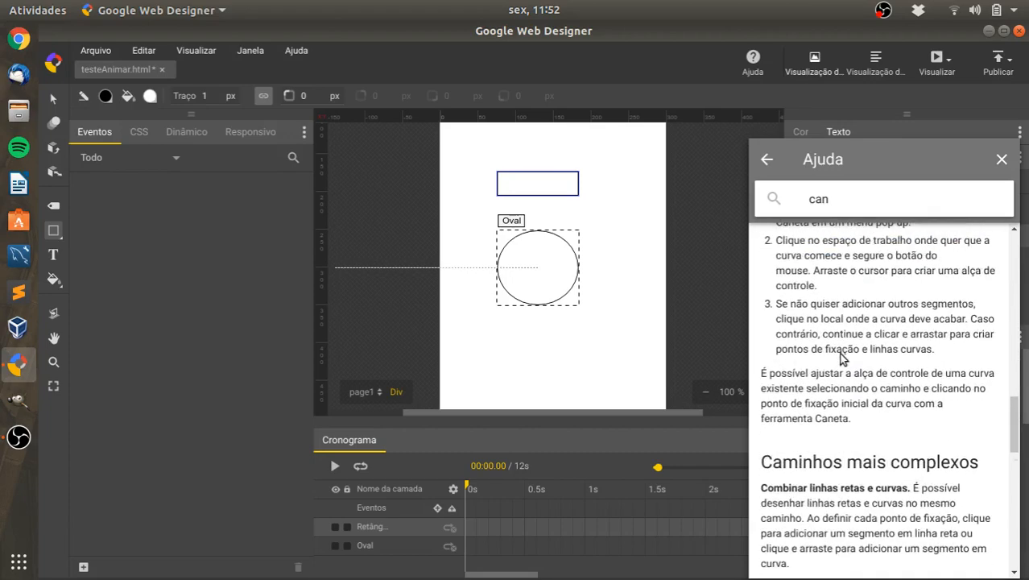
pyautogui.scroll(-1, 840, 359)
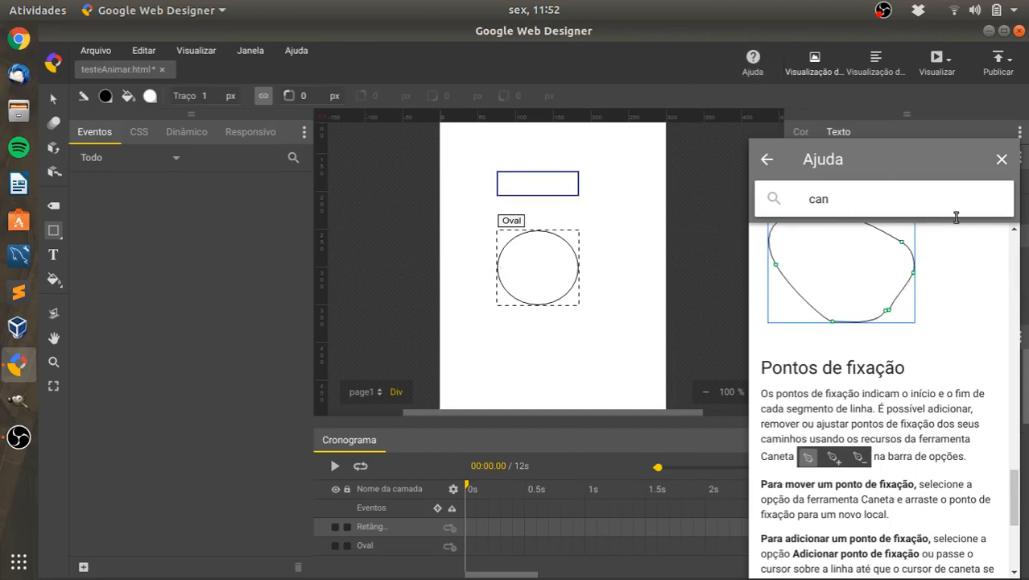
pyautogui.click(1002, 161)
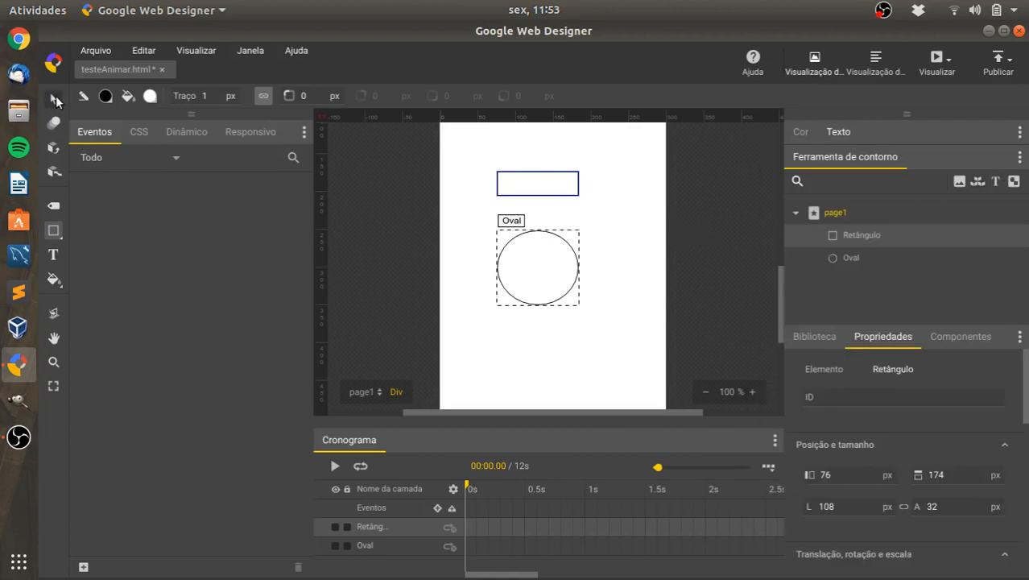
# - Select the oval, add a keyframe to its layer at 1 s and move the oval about 106 px to the right
pyautogui.click(54, 98)
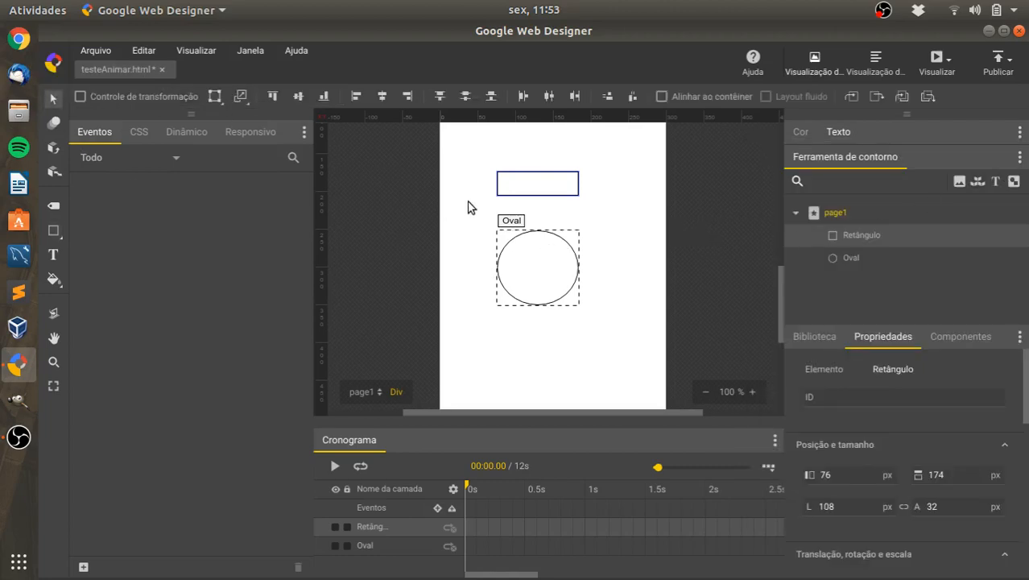
pyautogui.click(568, 219)
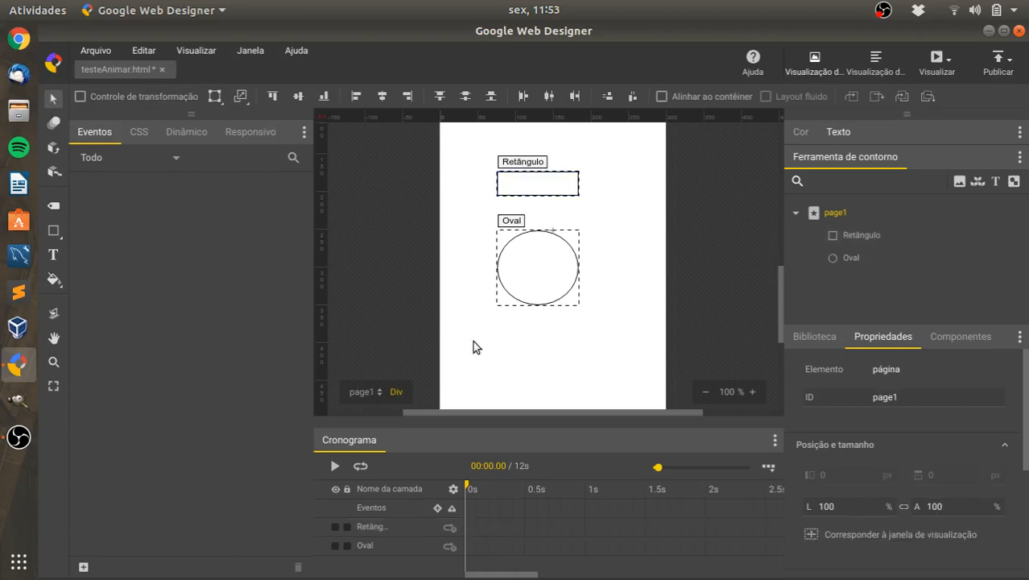
pyautogui.click(409, 527)
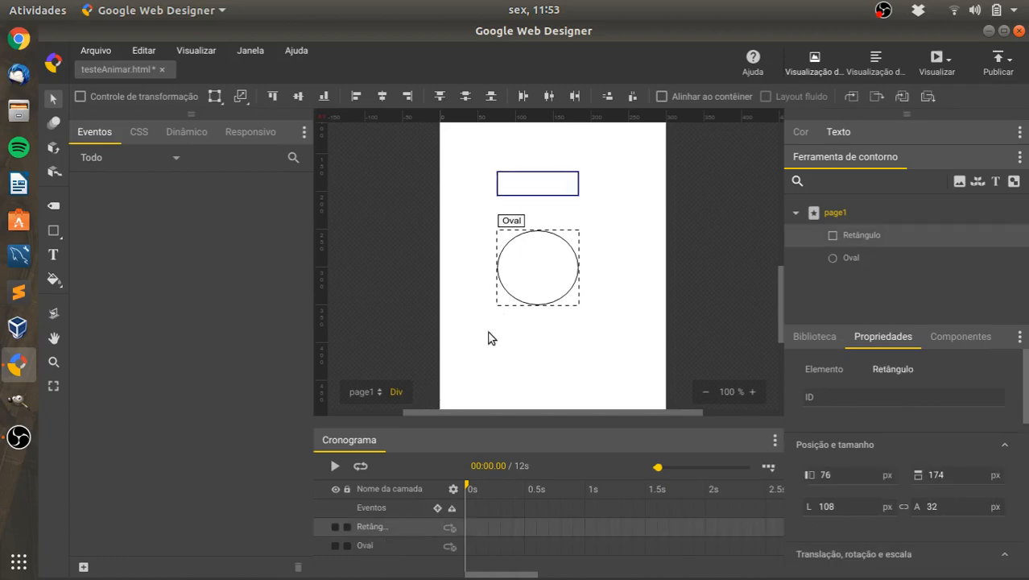
pyautogui.click(548, 256)
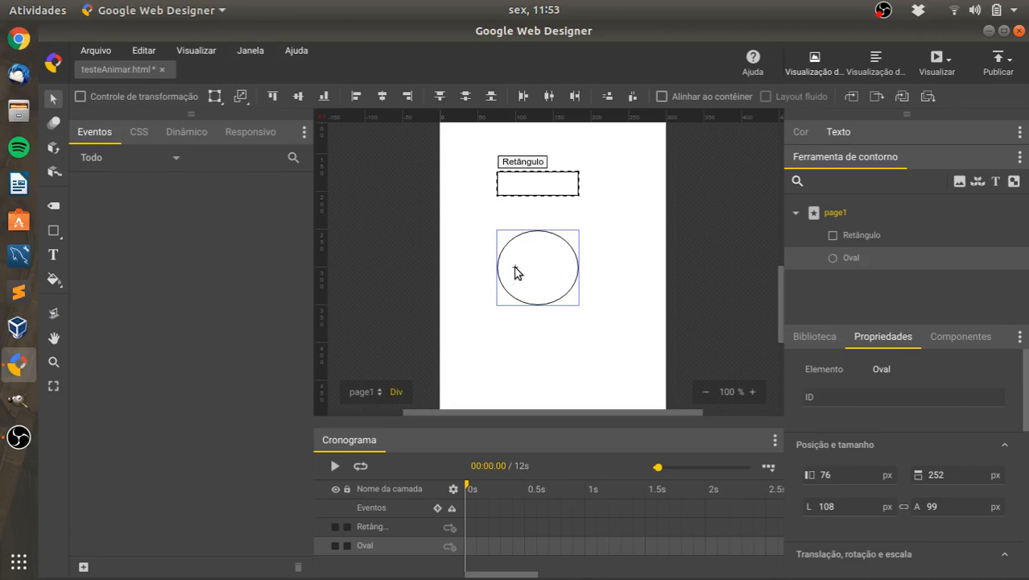
pyautogui.click(585, 489)
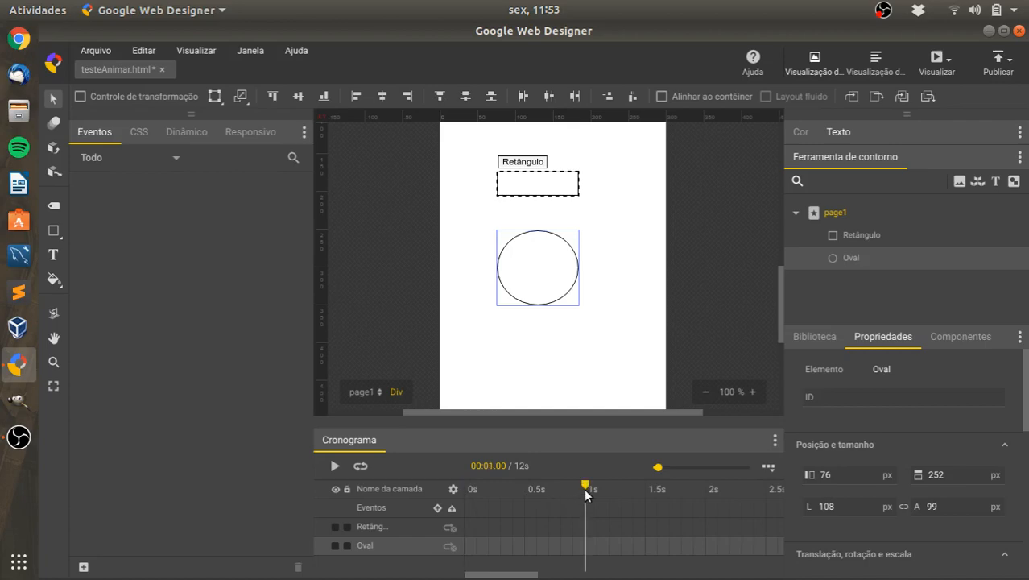
pyautogui.press('F6')
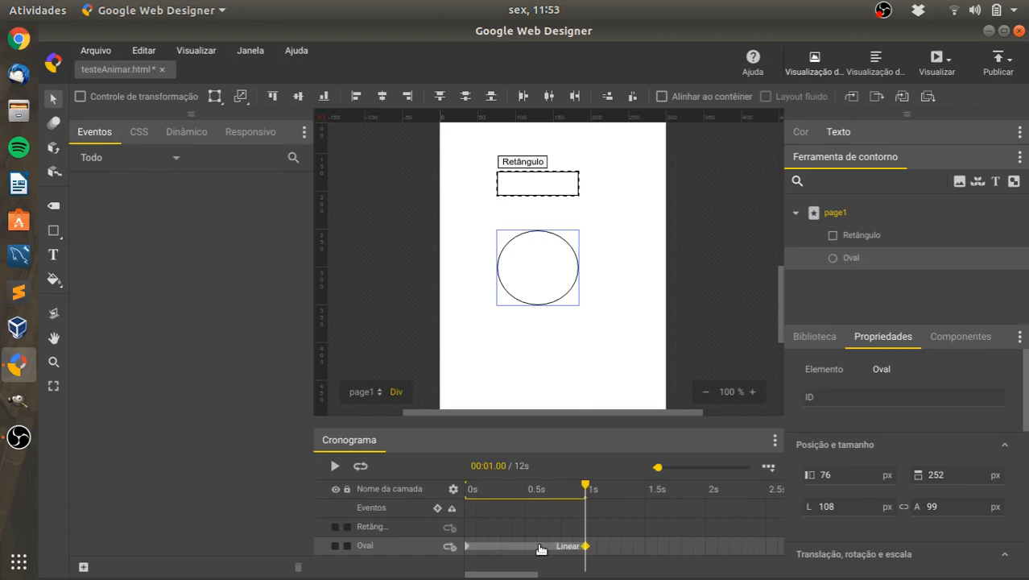
pyautogui.moveTo(546, 285); pyautogui.dragTo(629, 285)
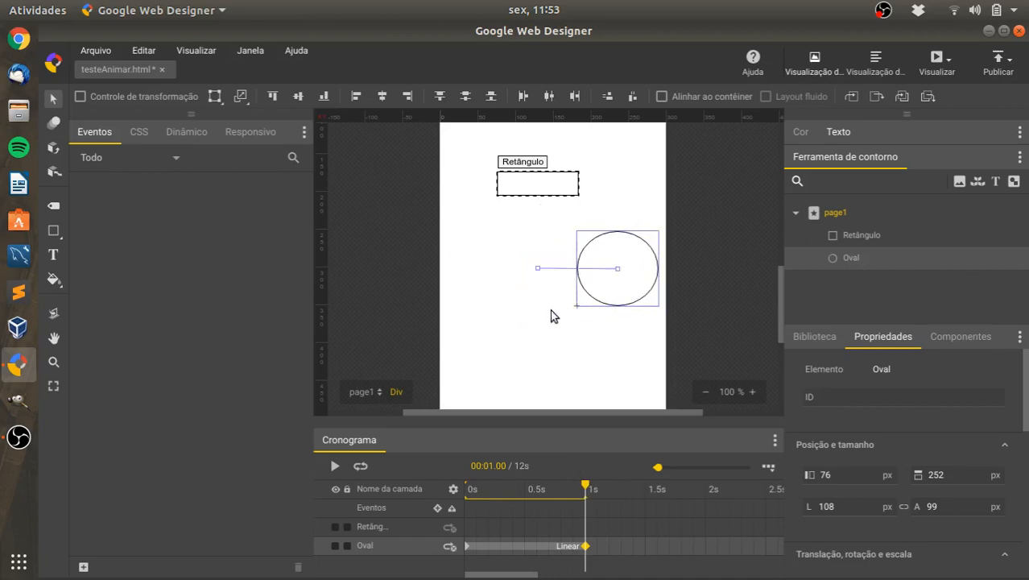
# - Deselect the oval, scrub the timeline back near its start and play the oval's one-second animation
pyautogui.click(452, 351)
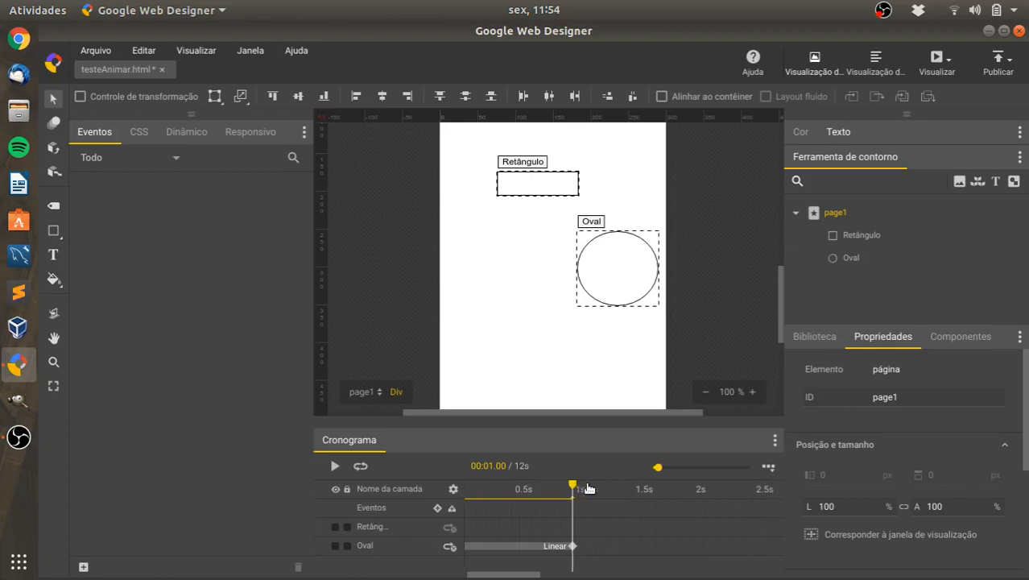
pyautogui.click(515, 489)
pyautogui.click(475, 490)
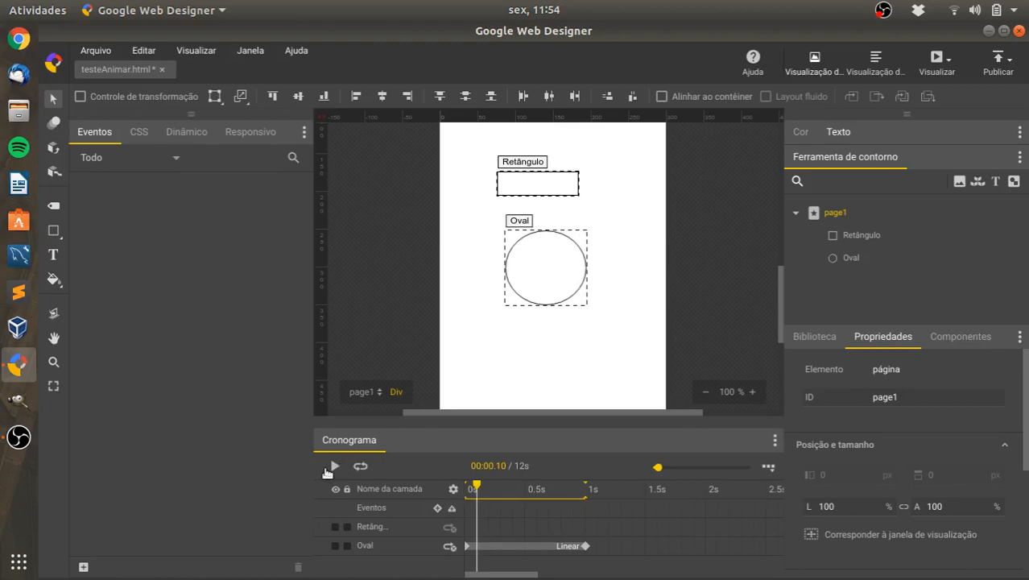
pyautogui.click(333, 468)
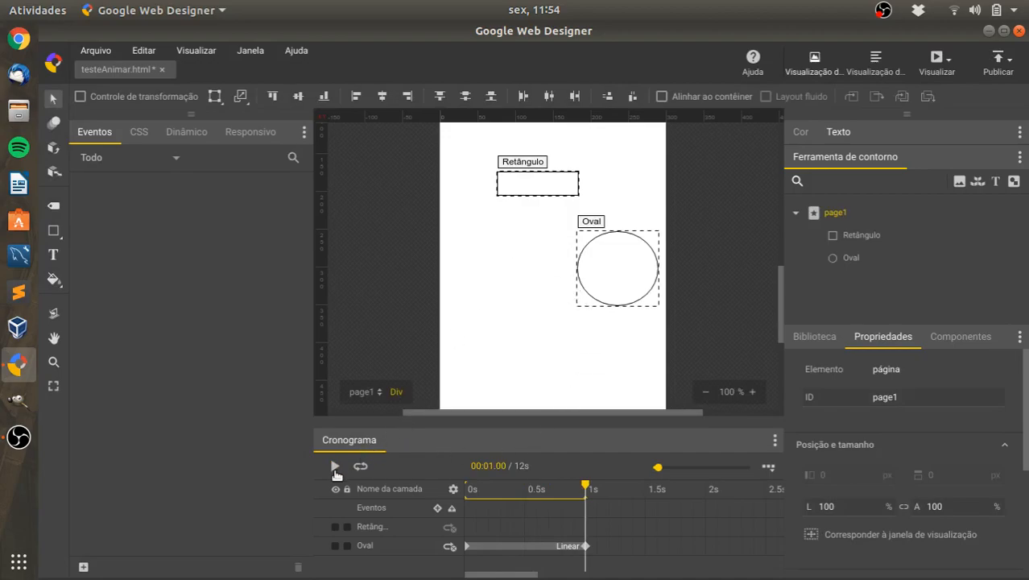
pyautogui.click(334, 470)
# - Add a keyframe to the oval's layer at 2 s, move the oval to the page's left edge and play the animation
pyautogui.click(395, 550)
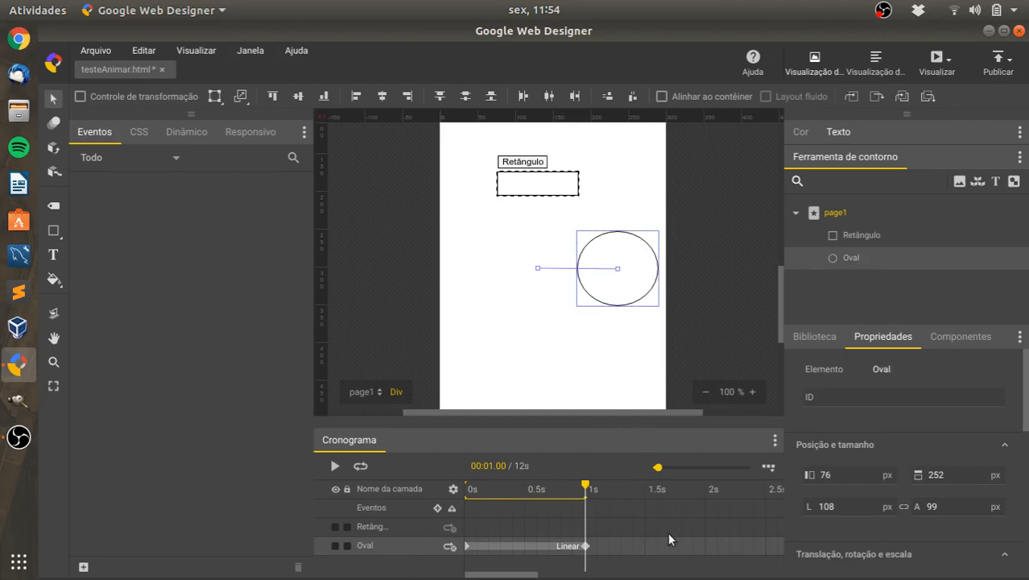
pyautogui.click(706, 488)
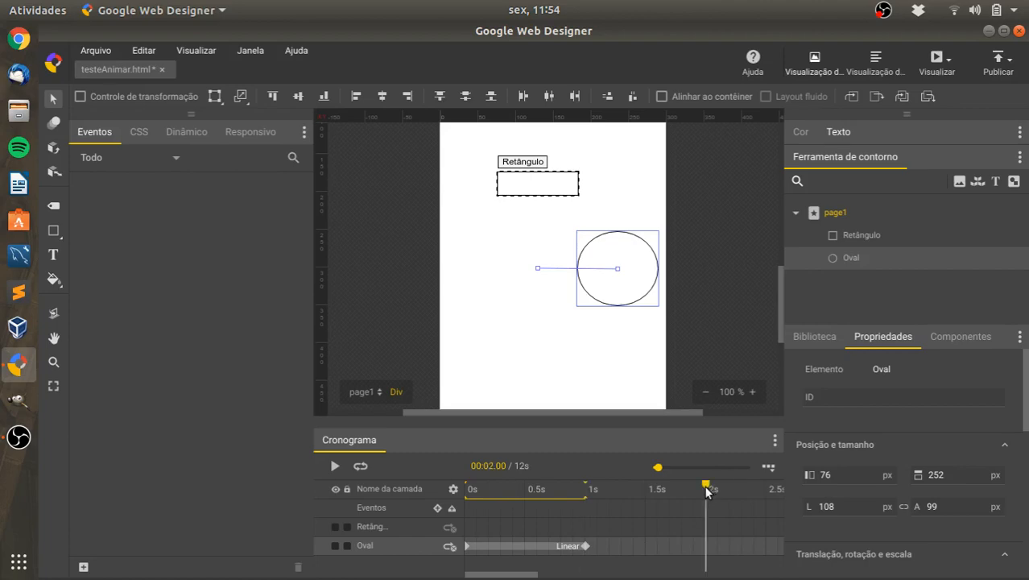
pyautogui.press('F6')
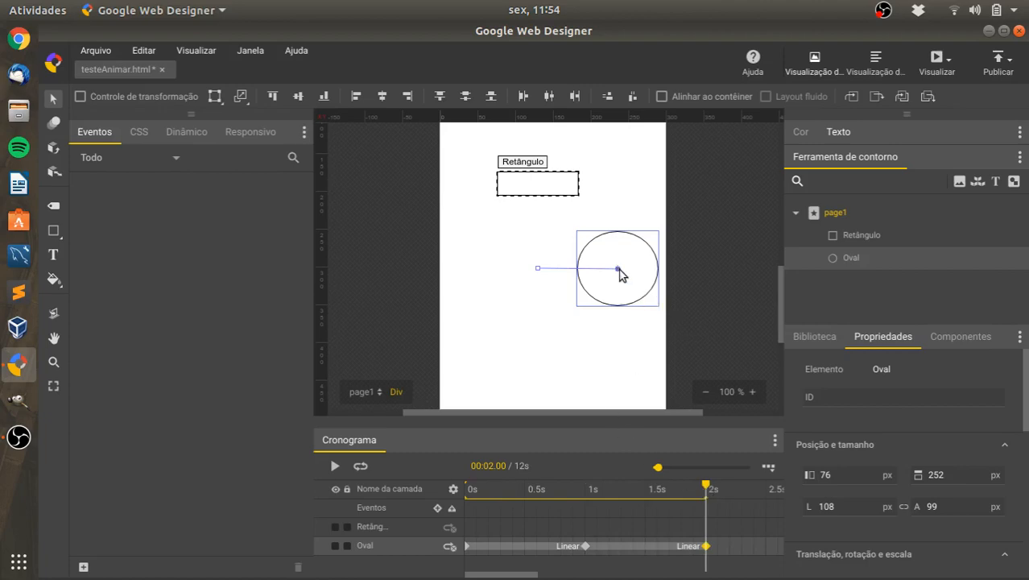
pyautogui.moveTo(644, 285); pyautogui.dragTo(508, 283)
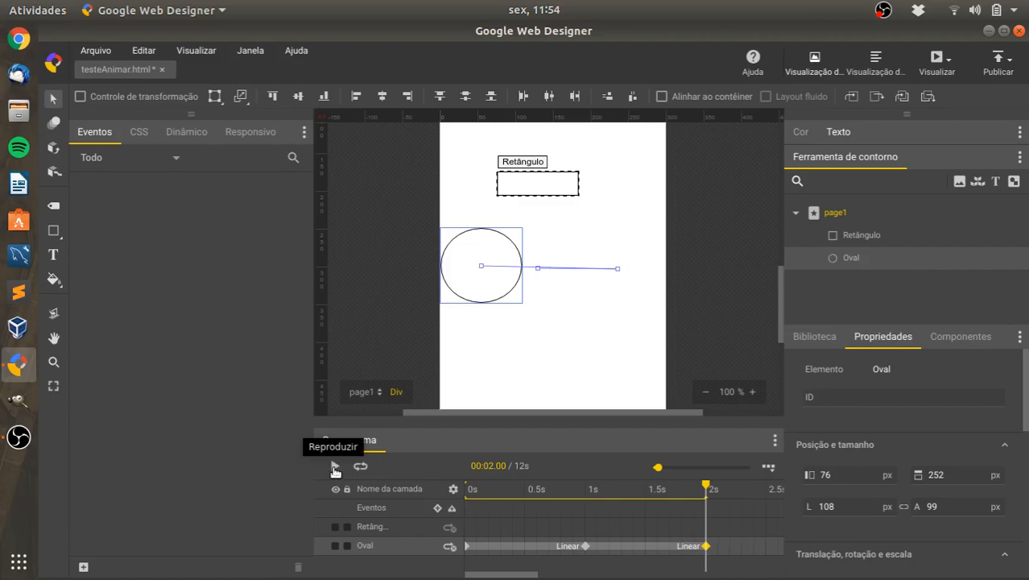
pyautogui.click(335, 467)
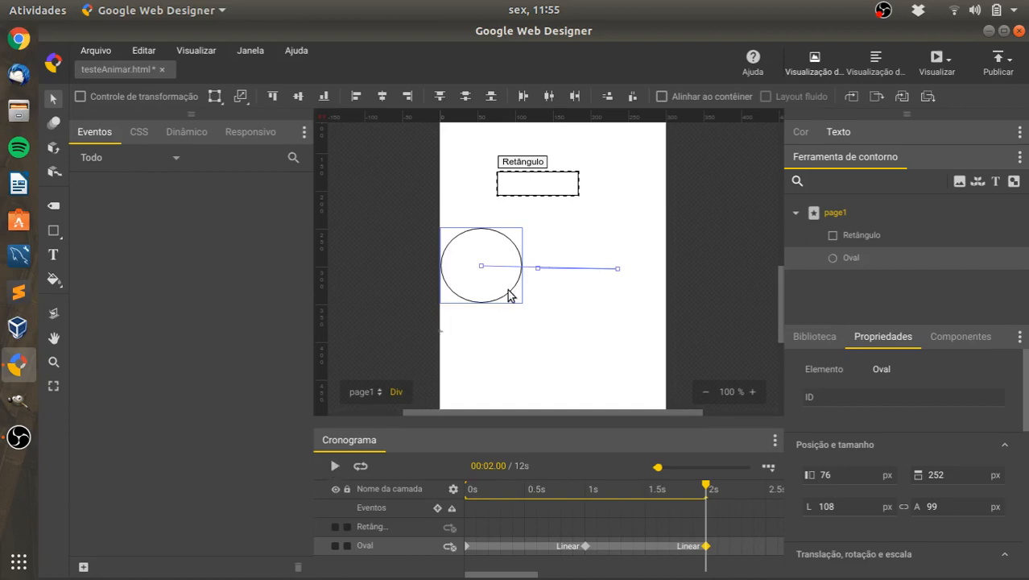
pyautogui.click(701, 248)
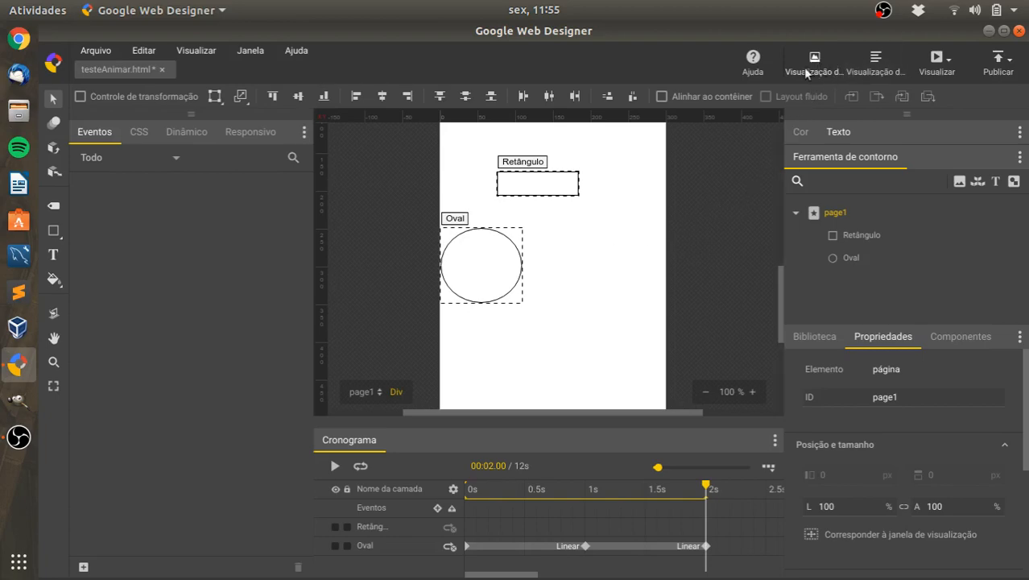
# - Open the banner's code view and examine the generated HTML, from the style rules and keyframes down to the closing scripts
pyautogui.click(878, 62)
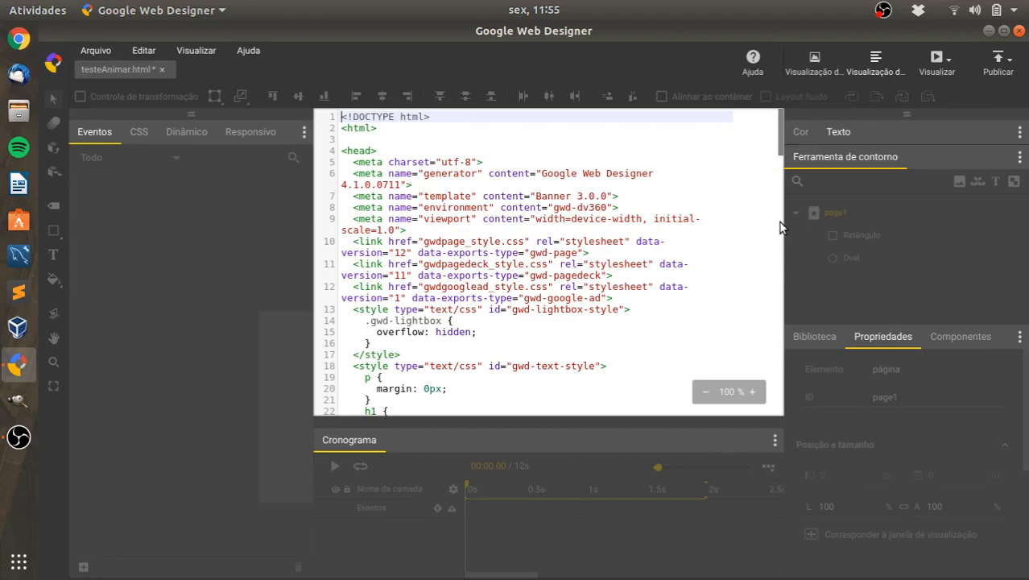
pyautogui.scroll(-3, 778, 222)
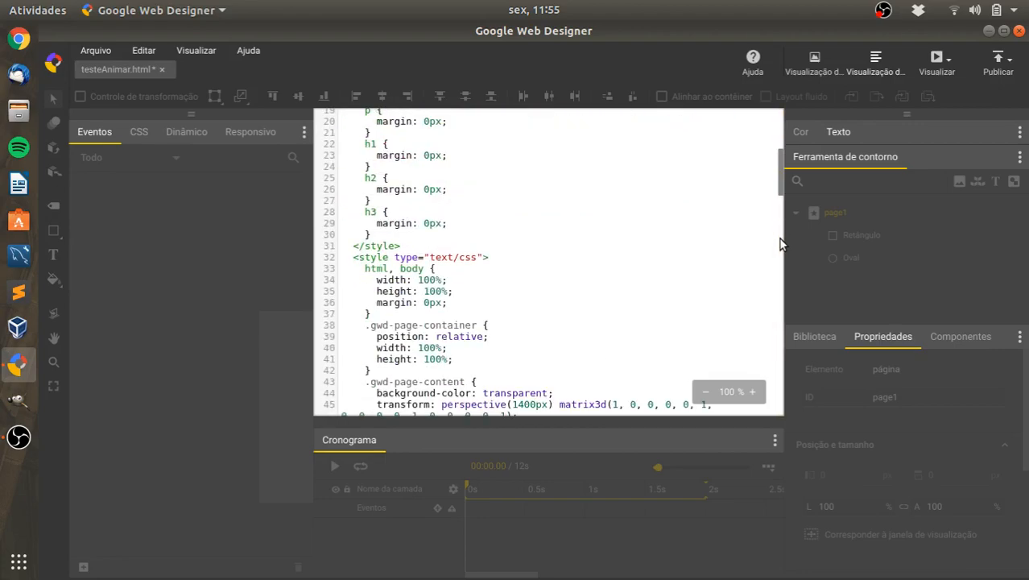
pyautogui.scroll(-4, 779, 244)
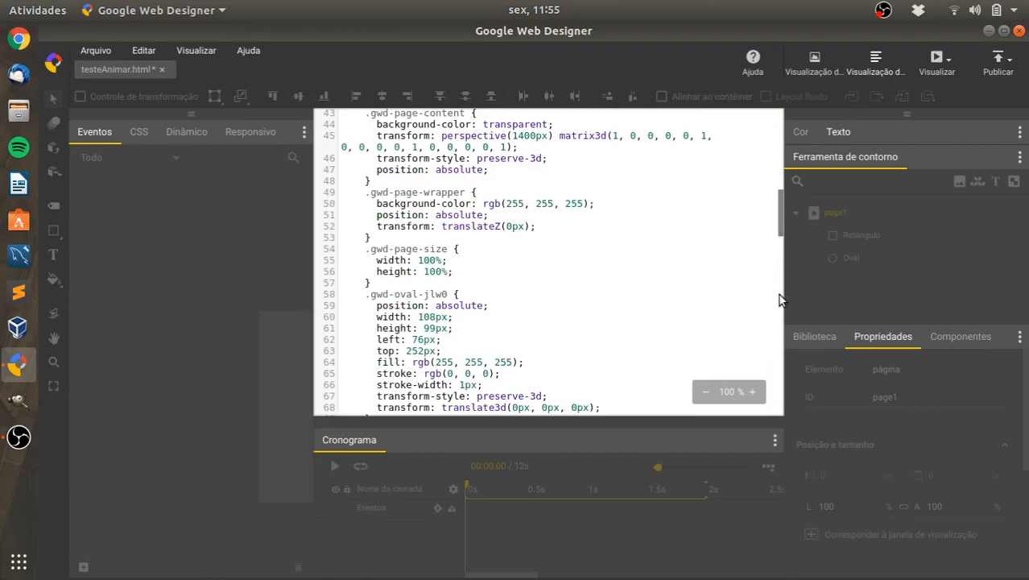
pyautogui.scroll(-4, 780, 300)
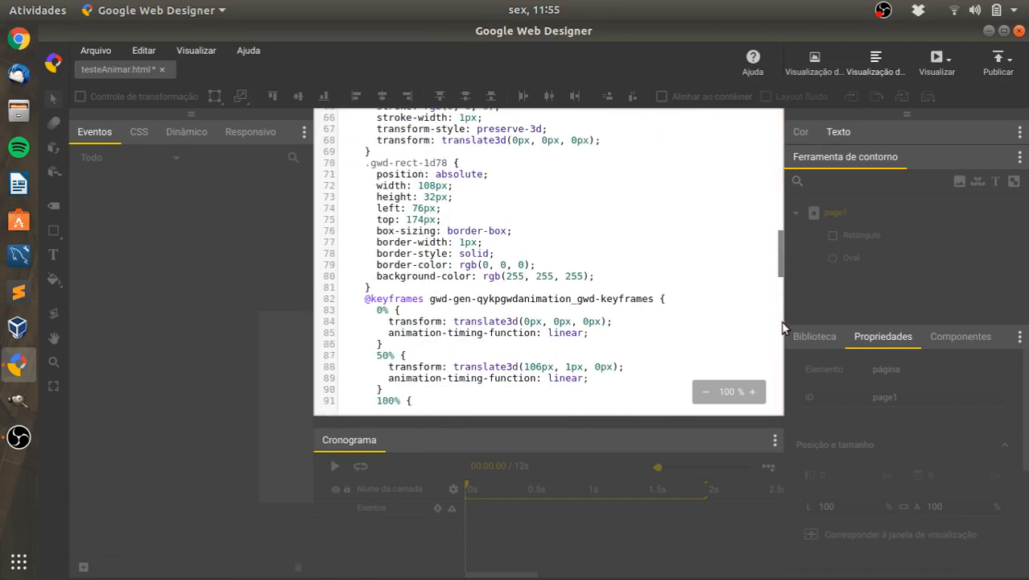
pyautogui.scroll(-4, 781, 326)
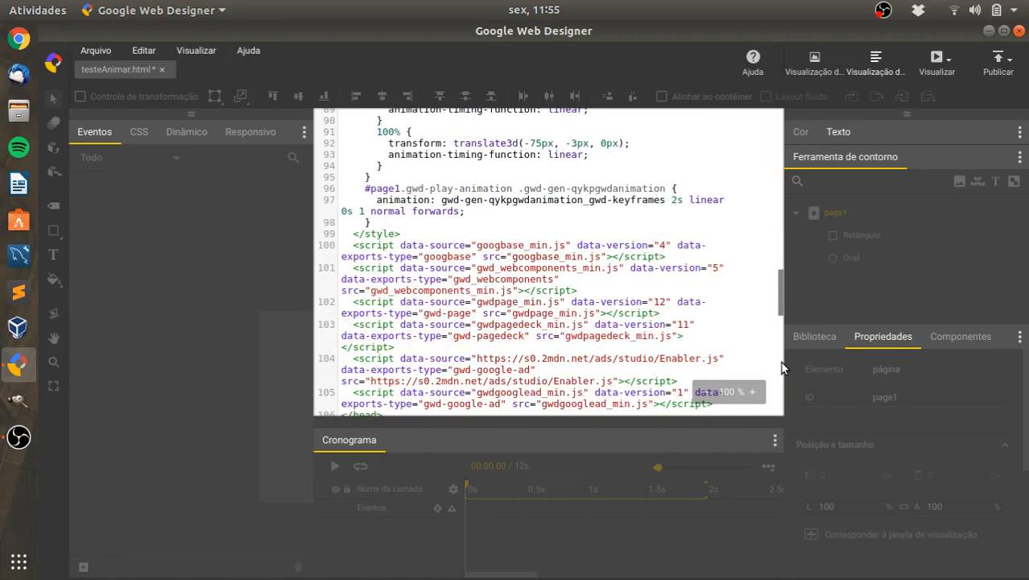
pyautogui.scroll(-4, 781, 370)
pyautogui.scroll(-4, 781, 372)
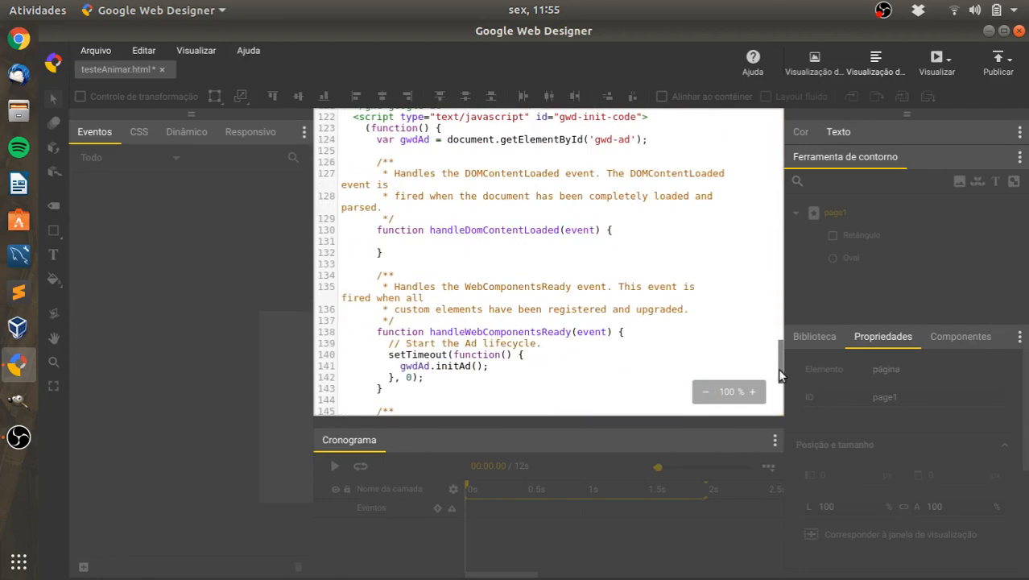
pyautogui.scroll(-4, 778, 403)
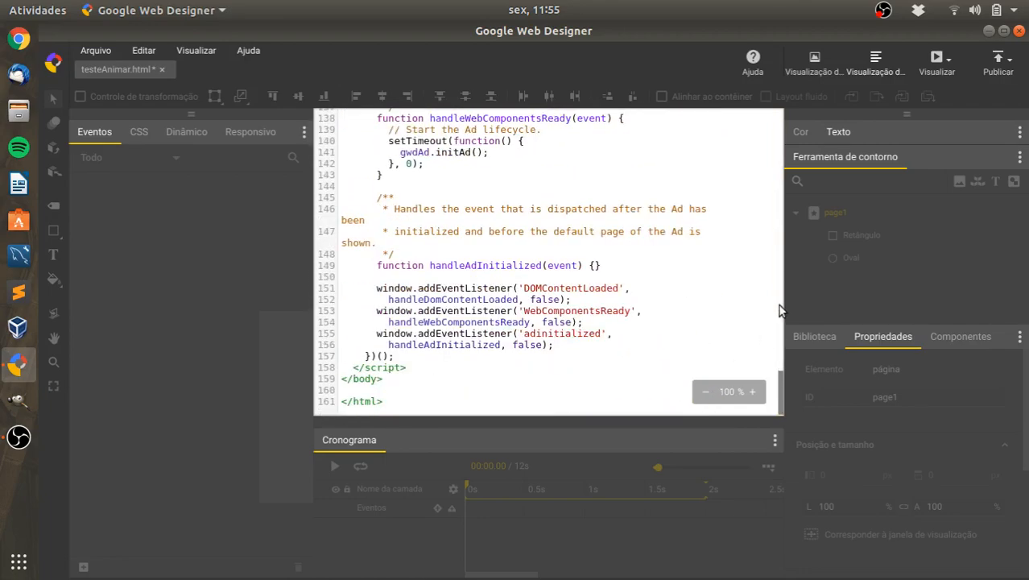
pyautogui.scroll(5, 778, 304)
pyautogui.scroll(4, 781, 288)
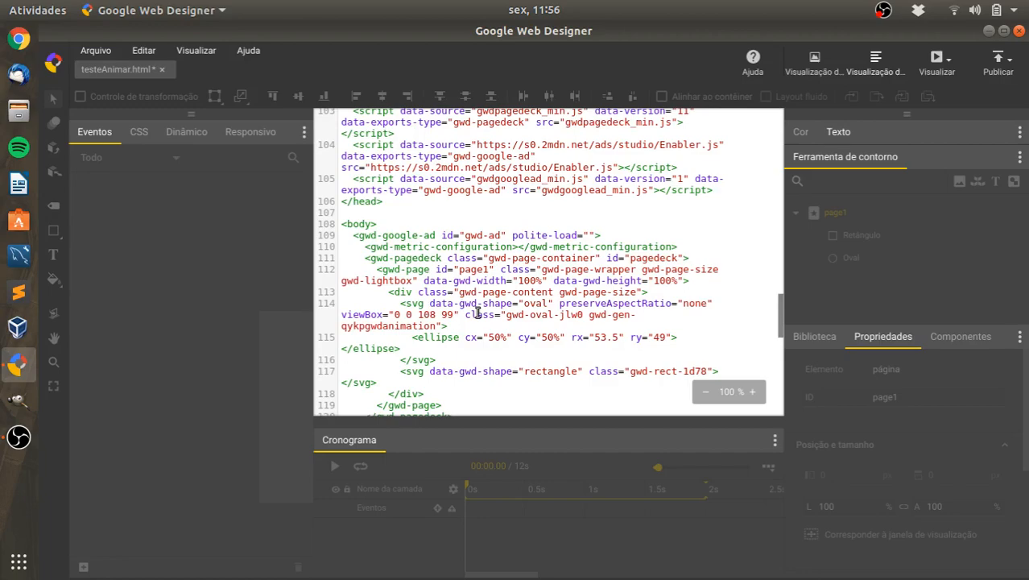
pyautogui.scroll(6, 780, 210)
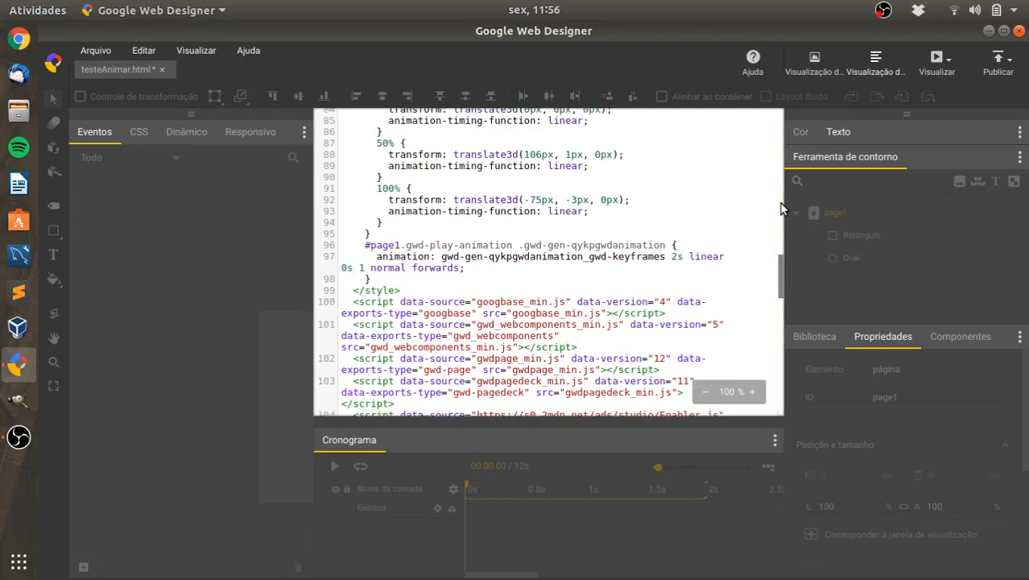
pyautogui.scroll(15, 781, 210)
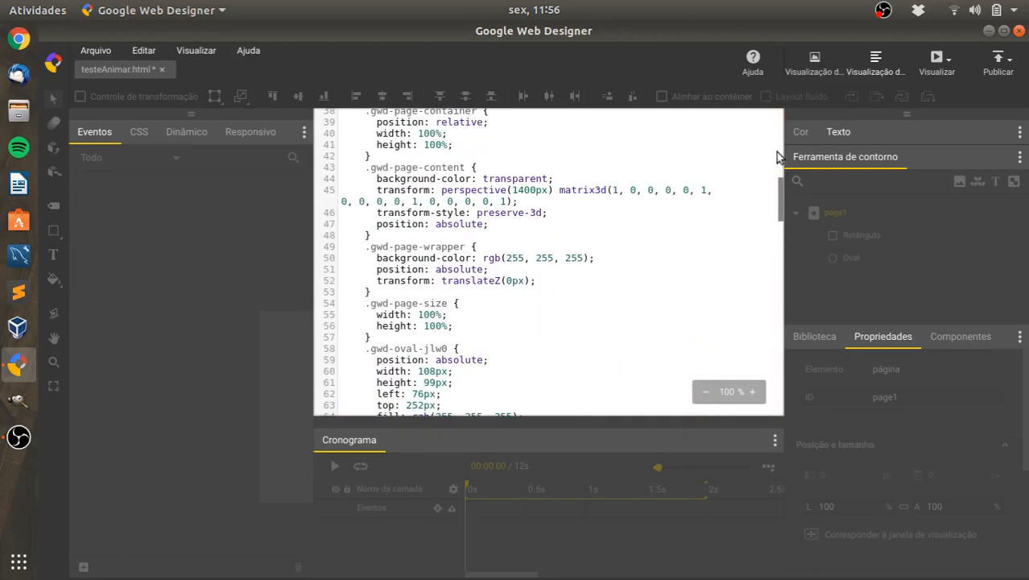
pyautogui.scroll(8, 780, 161)
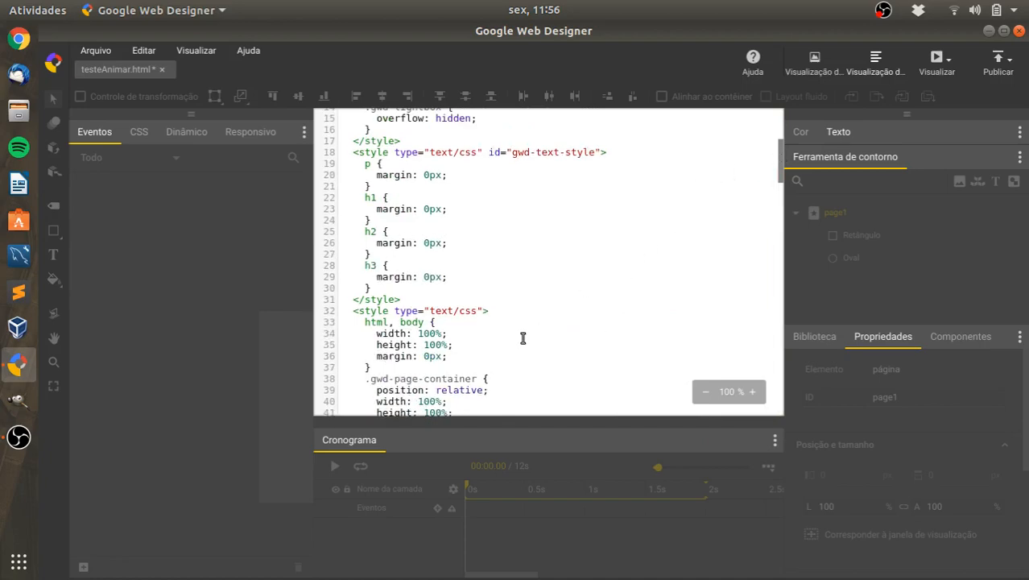
# - Go through the CSS rules line by line up to the oval's rule and examine the oval's markup in the body
pyautogui.click(475, 352)
pyautogui.press('Down')
pyautogui.press('Down')
pyautogui.press('Down')
pyautogui.press('Down')
pyautogui.press('Down')
pyautogui.press('Down')
pyautogui.press('Down')
pyautogui.press('Down')
pyautogui.press('Down')
pyautogui.press('Down')
pyautogui.press('Down')
pyautogui.press('Down')
pyautogui.press('Down')
pyautogui.press('Down')
pyautogui.press('Down')
pyautogui.press('Down')
pyautogui.press('Down')
pyautogui.press('Down')
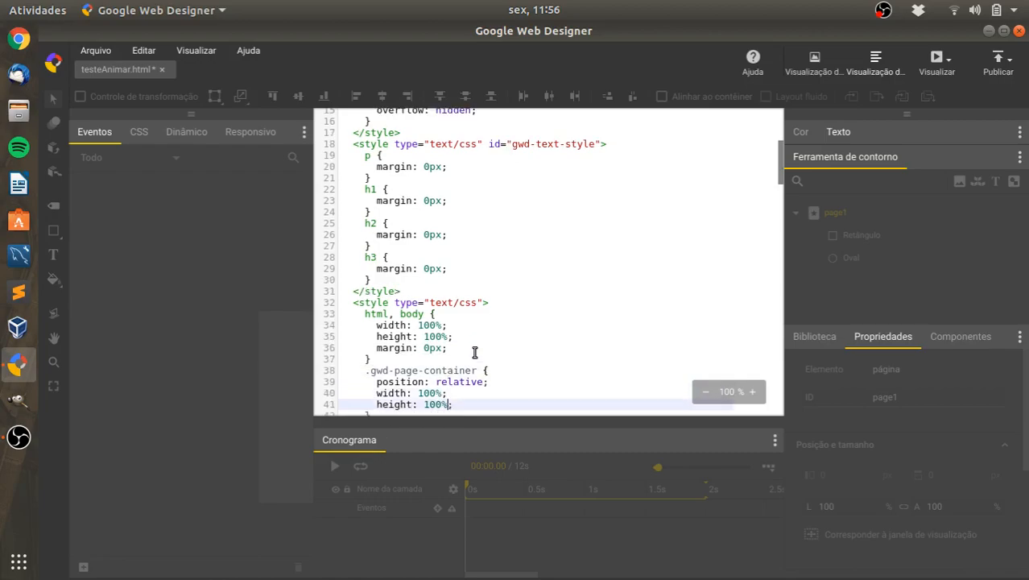
pyautogui.press('Down')
pyautogui.press('Down')
pyautogui.press('Down')
pyautogui.press('Down')
pyautogui.press('Down')
pyautogui.press('Down')
pyautogui.press('Down')
pyautogui.press('Down')
pyautogui.press('Down')
pyautogui.press('Down')
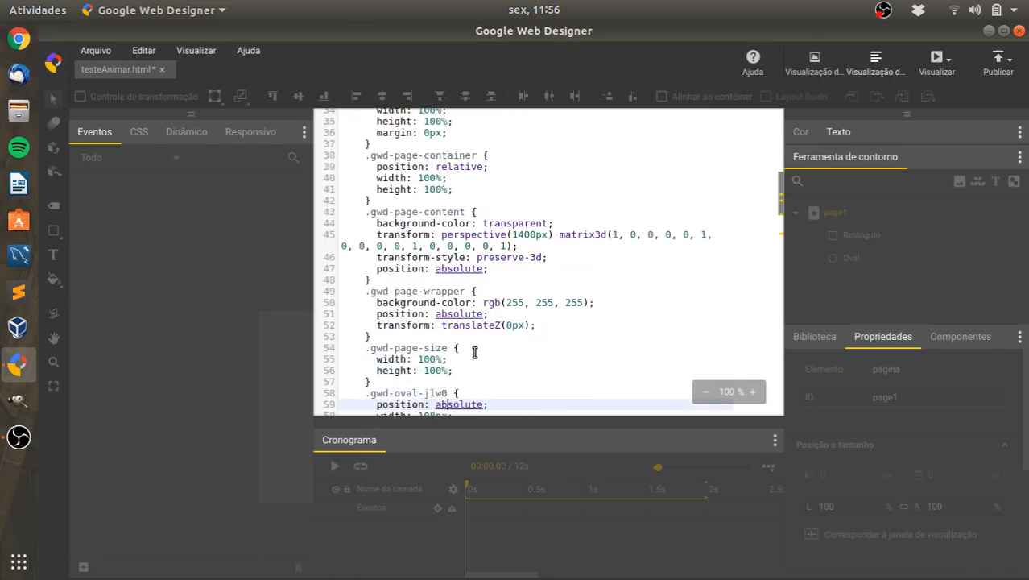
pyautogui.press('Down')
pyautogui.press('Down')
pyautogui.press('Down')
pyautogui.press('Down')
pyautogui.press('Down')
pyautogui.press('Down')
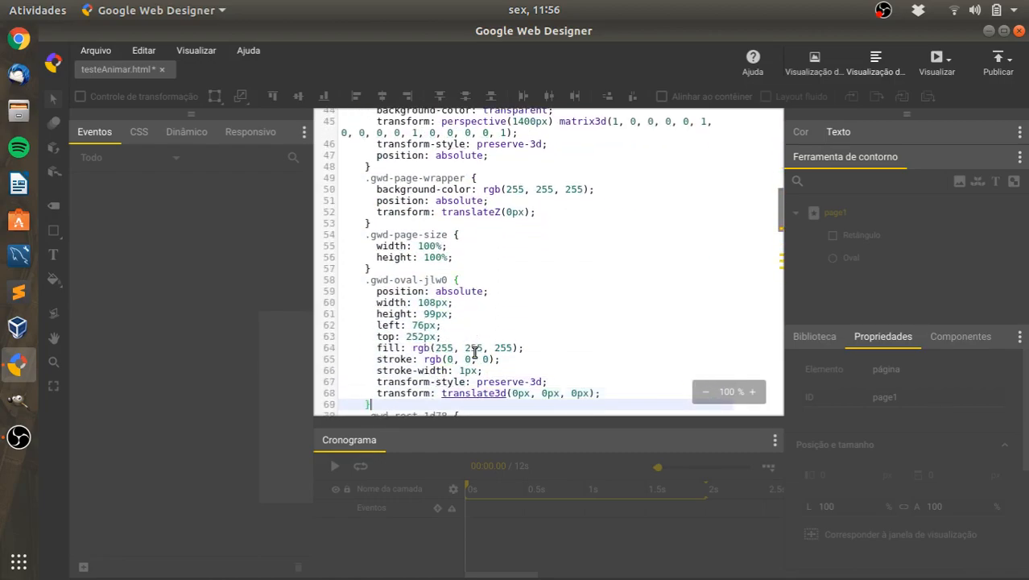
pyautogui.click(780, 347)
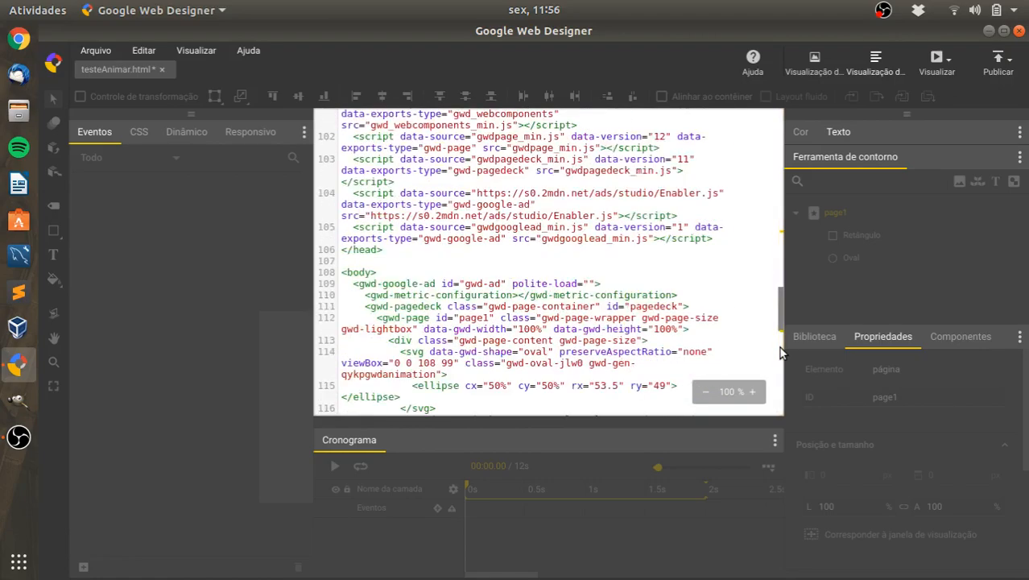
# - Insert a blank line after the handleDomContentLoaded function in the banner's script and return to the design view
pyautogui.click(779, 373)
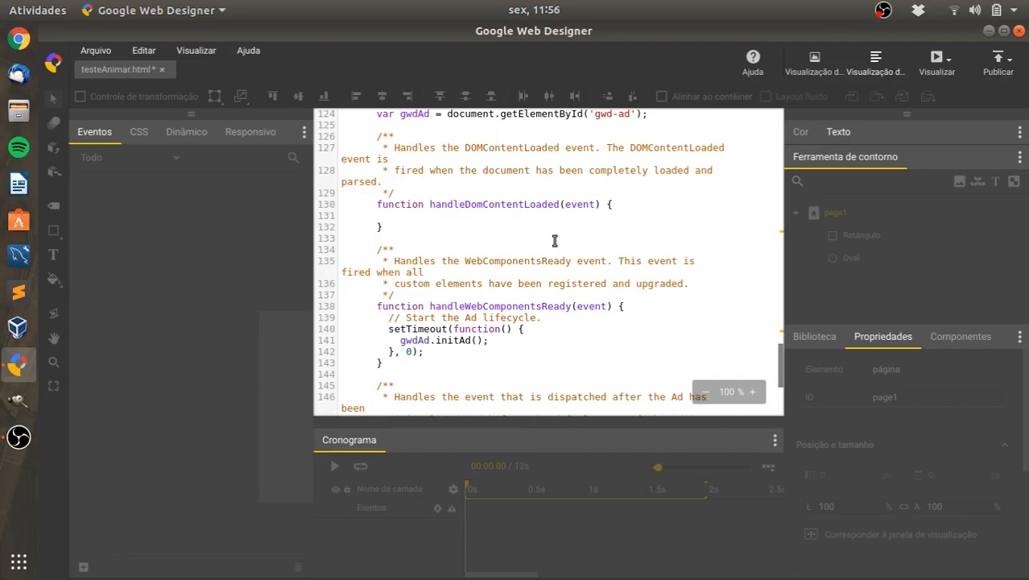
pyautogui.click(425, 236)
pyautogui.click(412, 231)
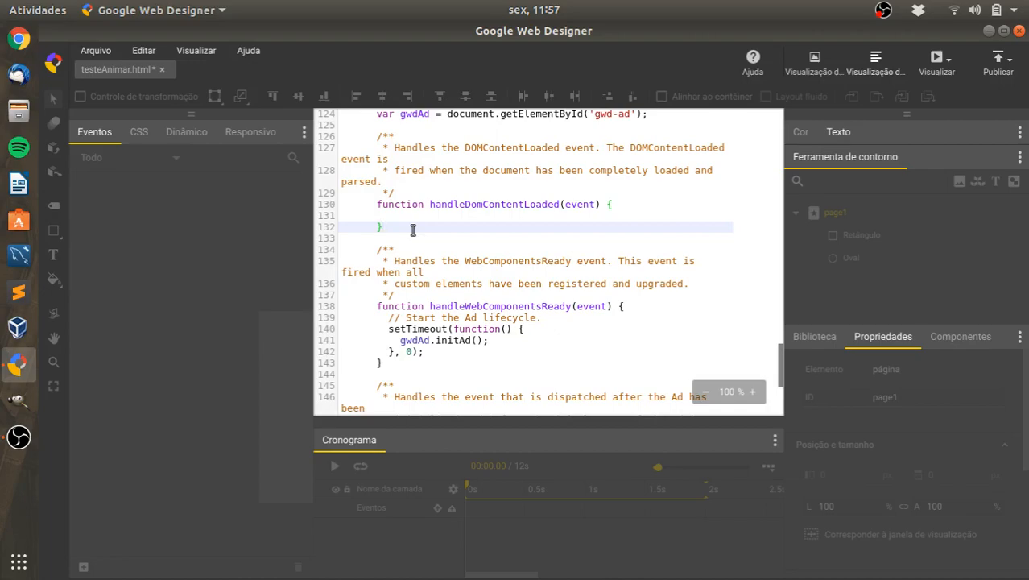
pyautogui.press('Return')
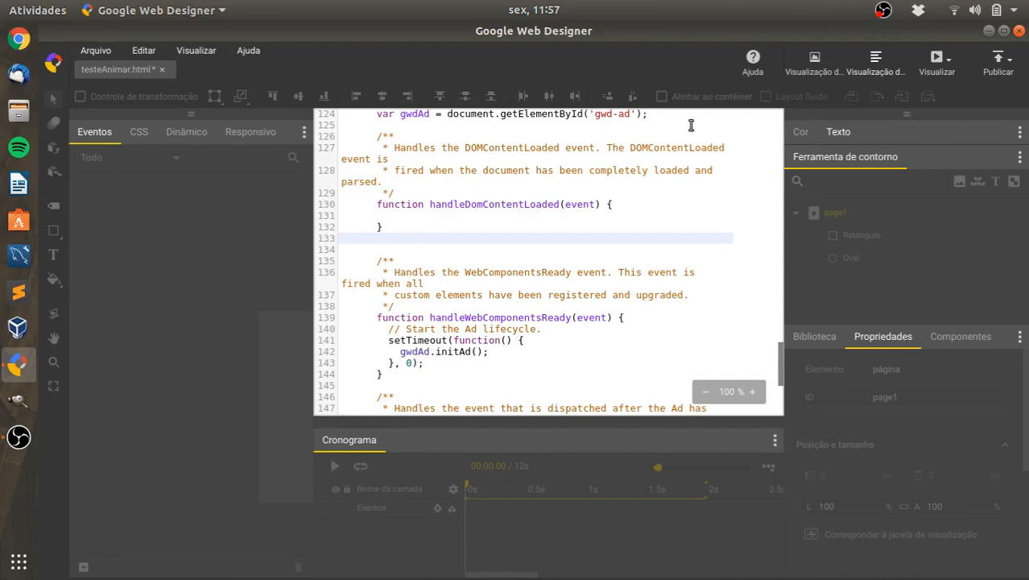
pyautogui.click(821, 70)
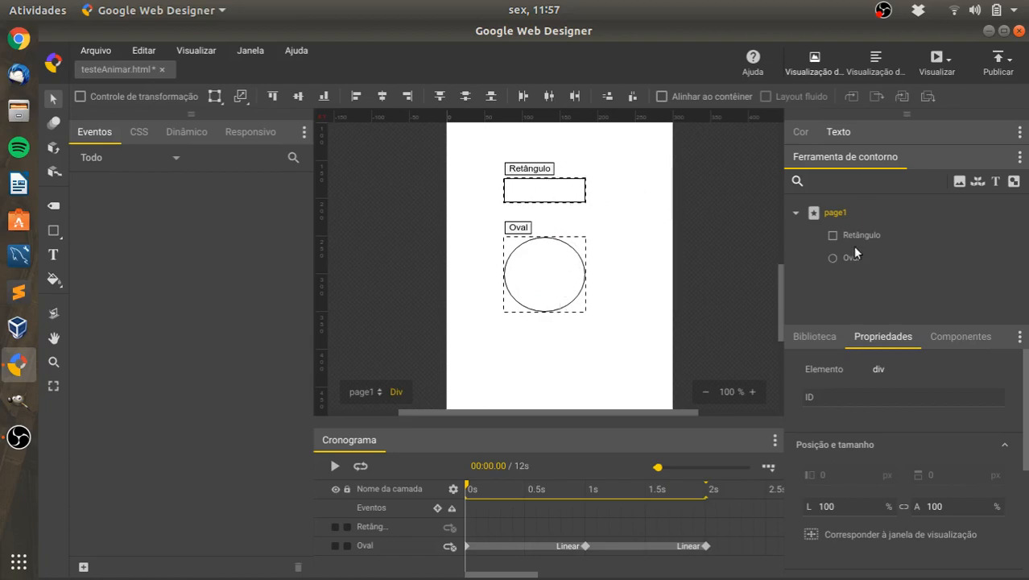
# - Look over the text and colour settings, picking the red fill A91313 with no shape selected, and play the timeline animation
pyautogui.click(829, 129)
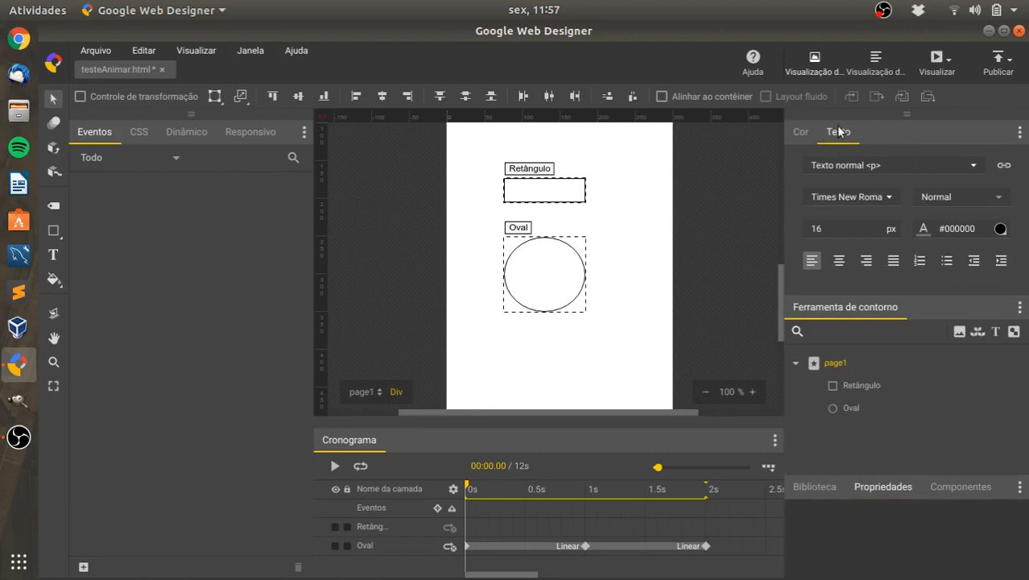
pyautogui.click(797, 132)
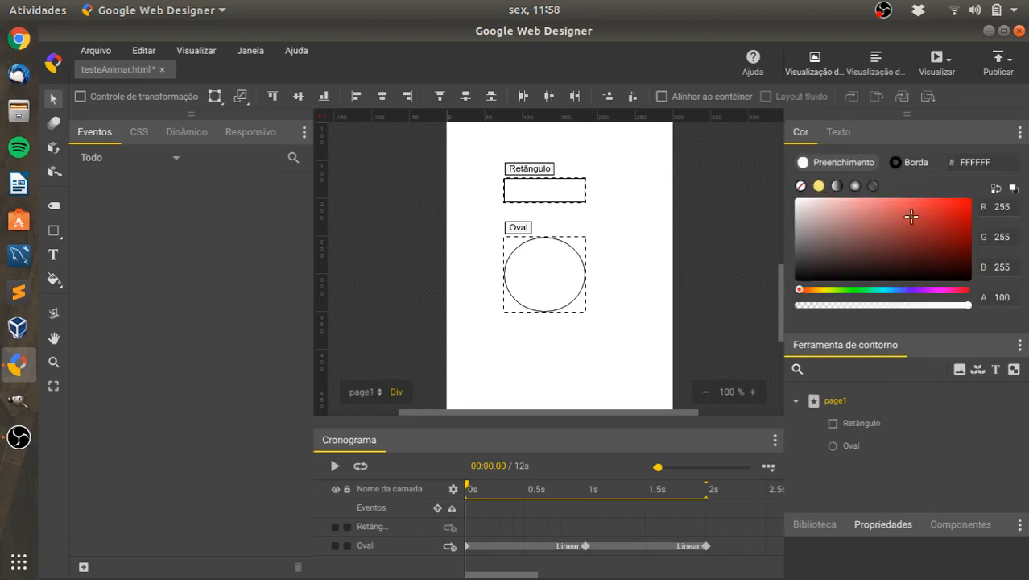
pyautogui.click(952, 227)
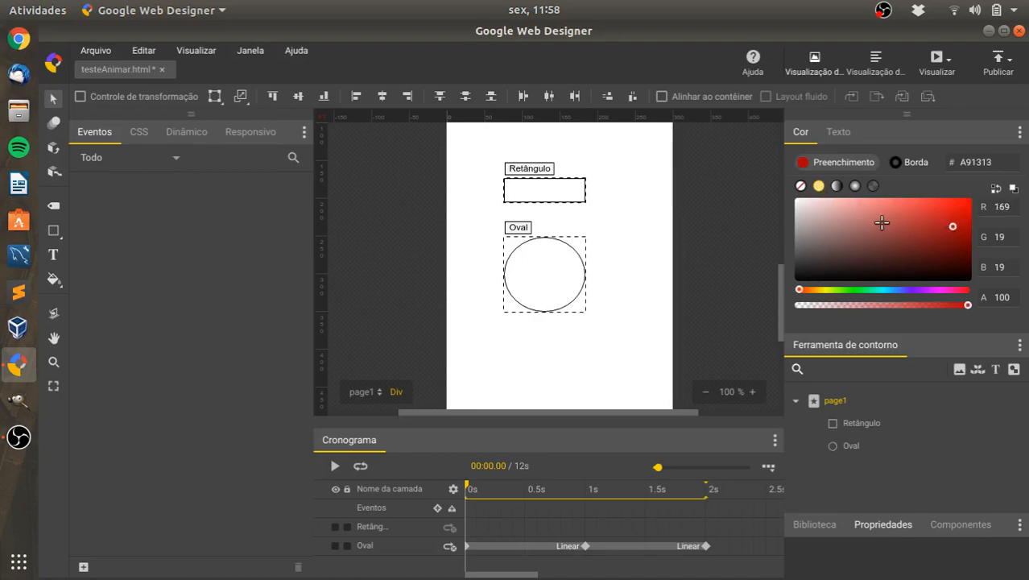
pyautogui.press('space')
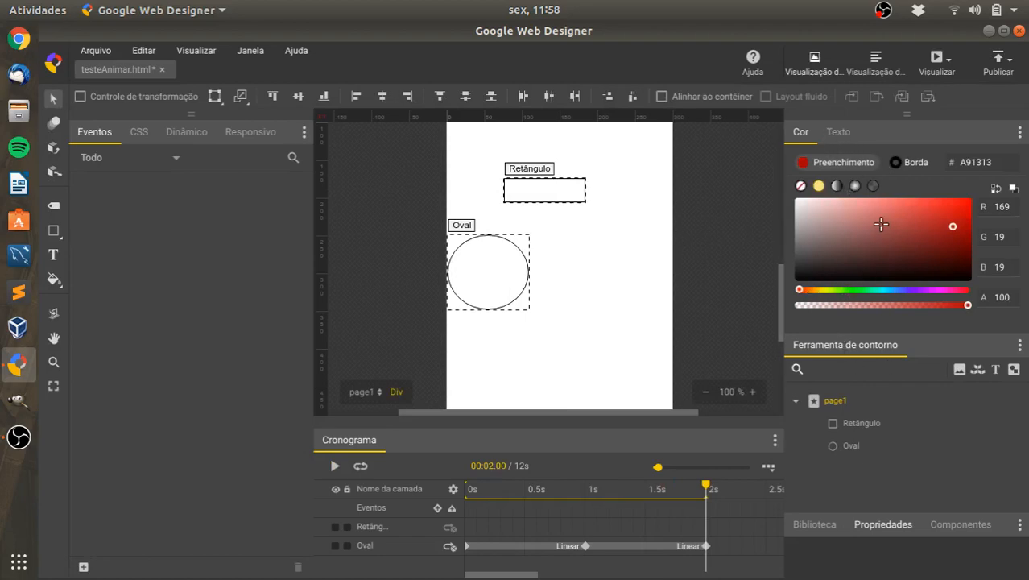
# - Select the rectangle on the page, look at the library and give the rectangle the ID RET in its properties
pyautogui.click(564, 194)
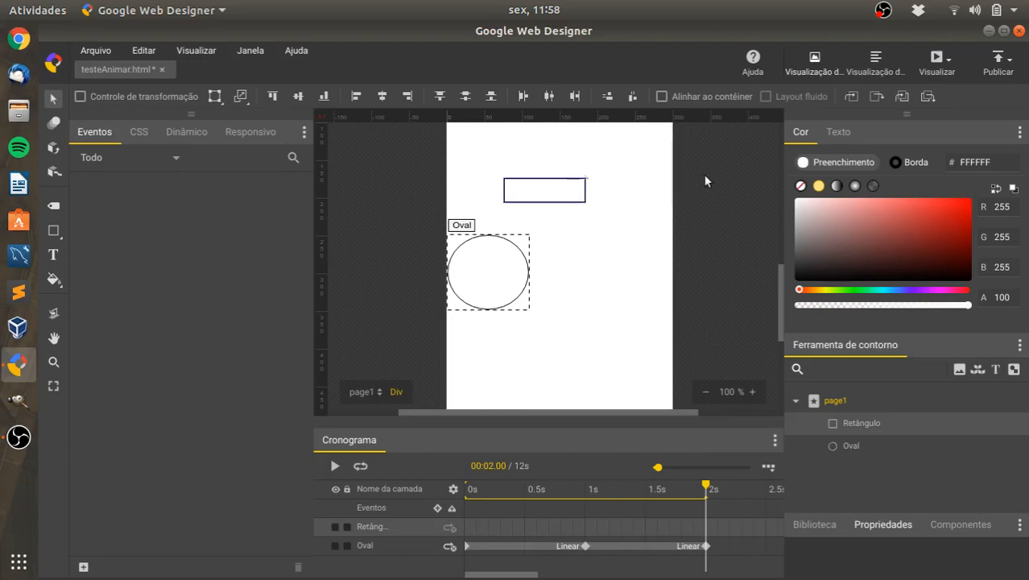
pyautogui.click(821, 527)
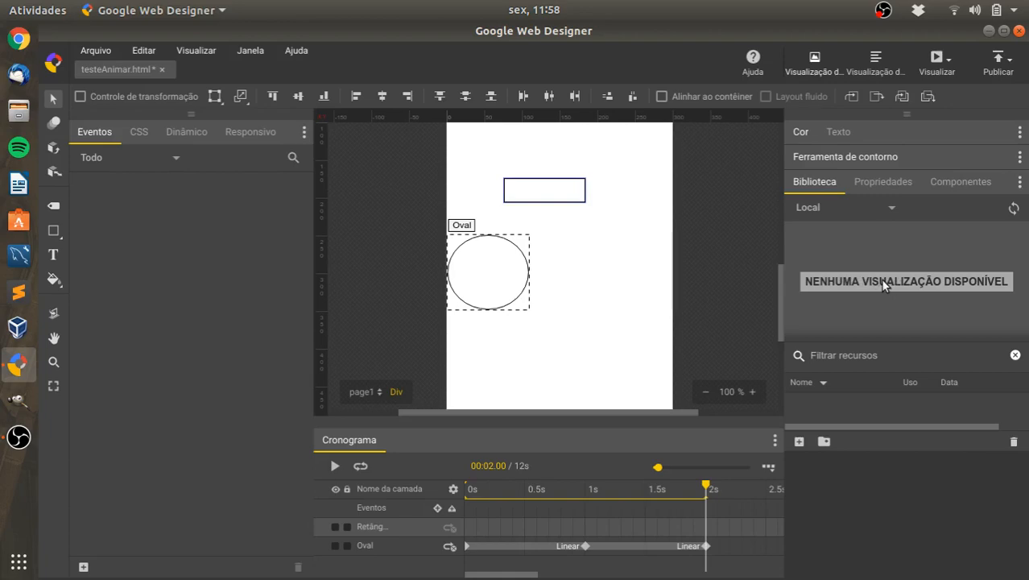
pyautogui.click(883, 182)
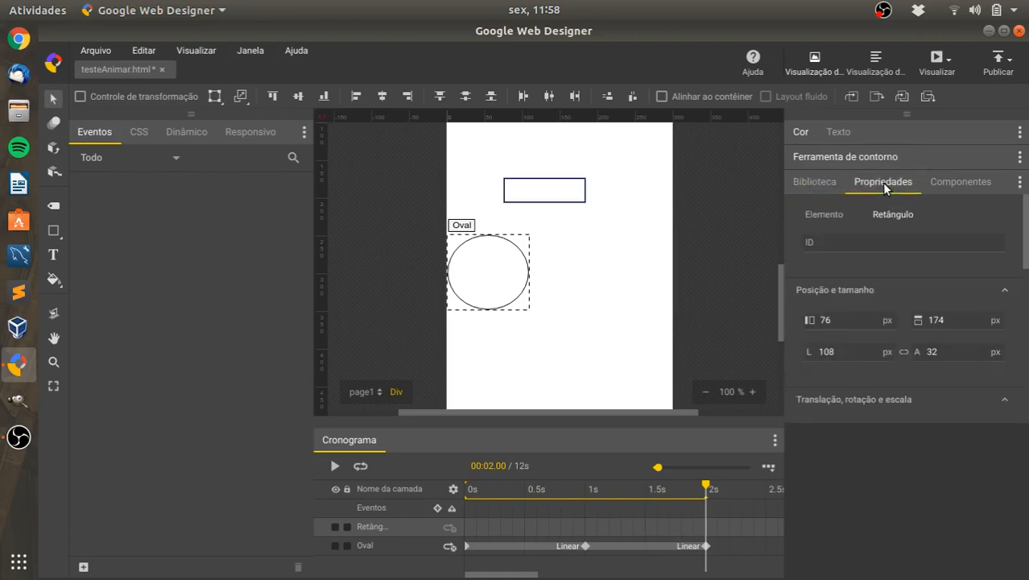
pyautogui.click(821, 245)
pyautogui.click(882, 244)
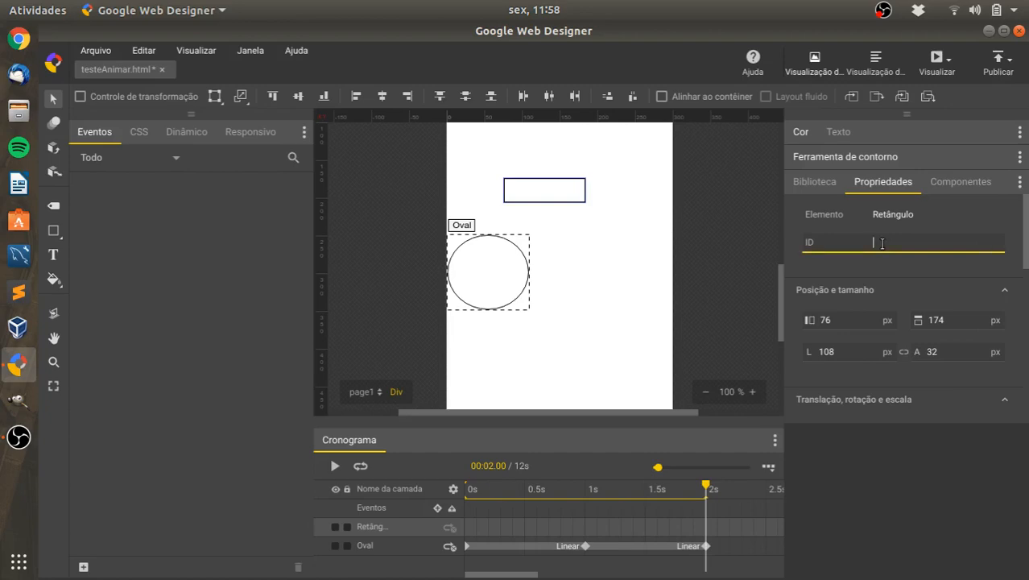
pyautogui.write('Ret')
# - Give the oval's timeline layer the ID CIRCLE and deselect the oval
pyautogui.doubleClick(404, 545)
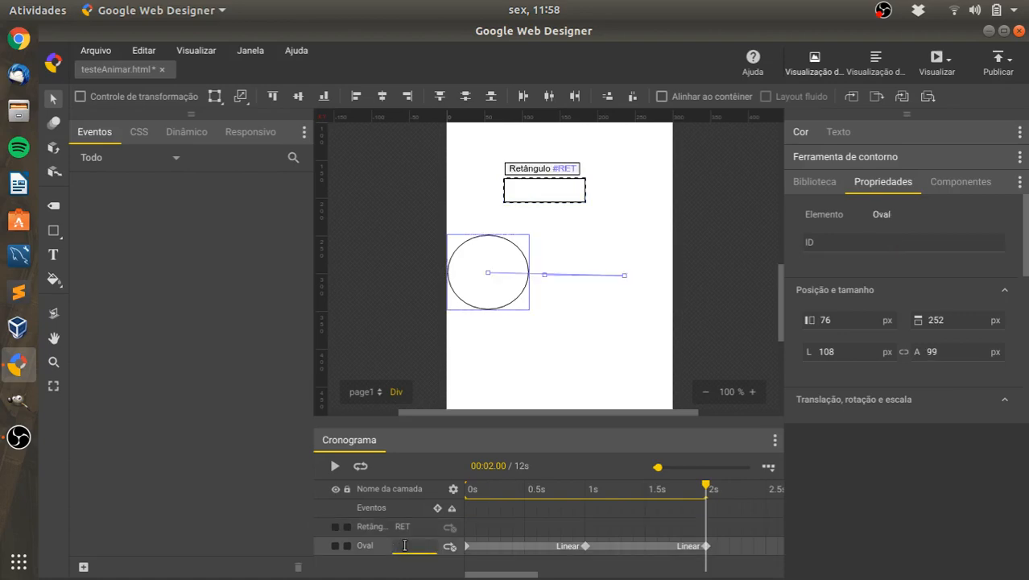
pyautogui.write('CIRCLE')
pyautogui.press('Return')
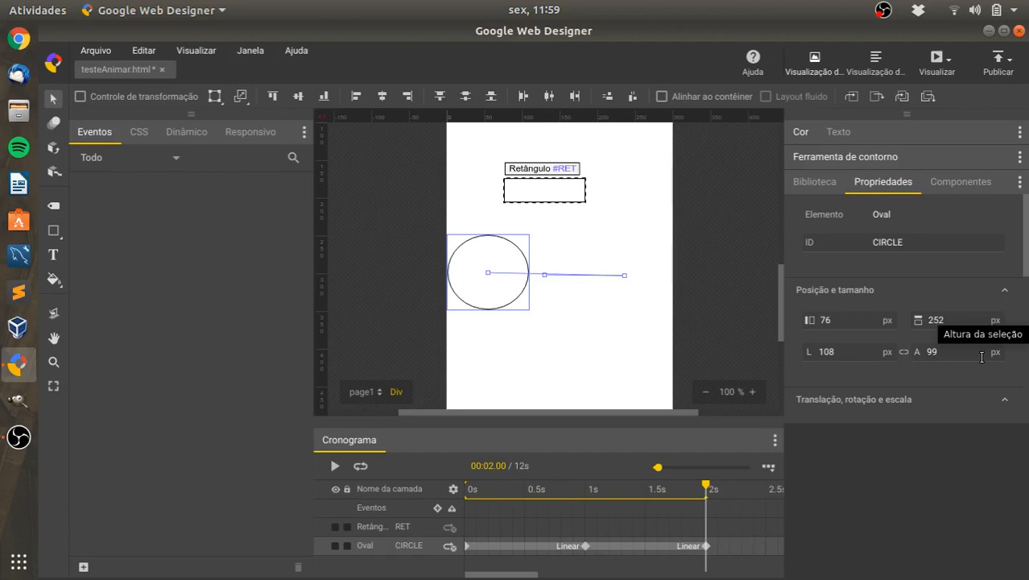
pyautogui.click(696, 285)
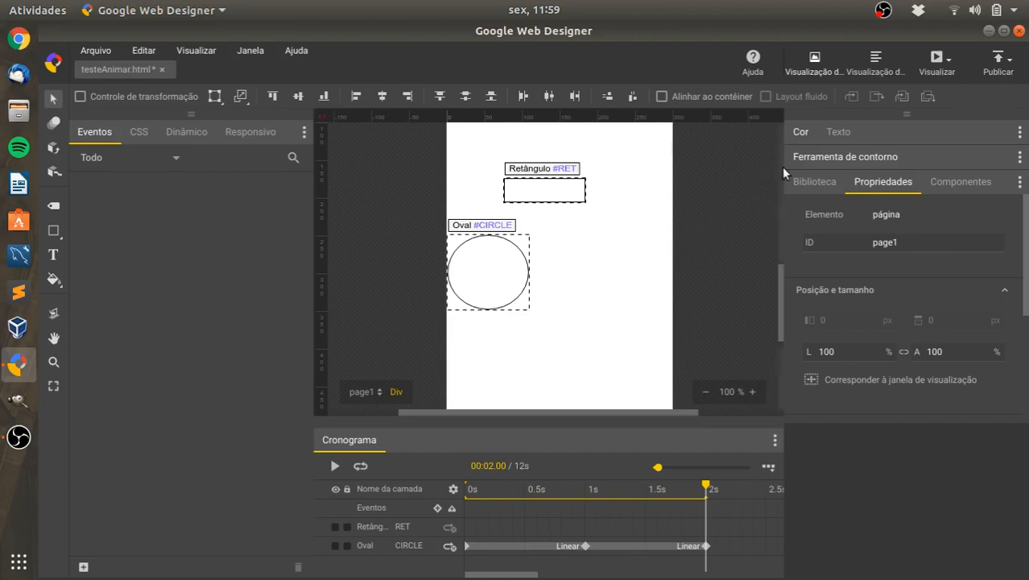
# - Preview the banner in Chrome and hide the browser's bookmarks bar
pyautogui.click(950, 62)
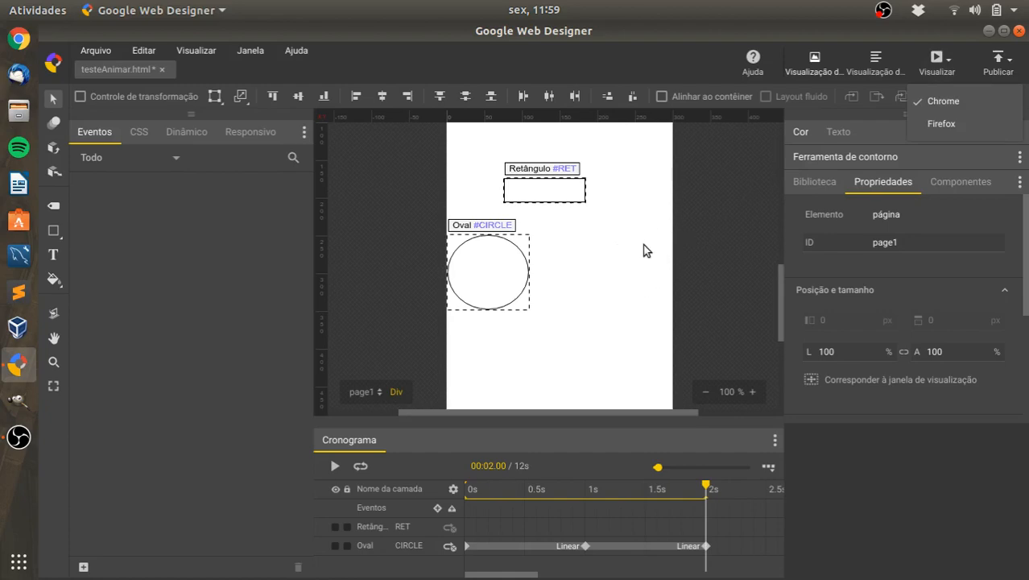
pyautogui.click(946, 110)
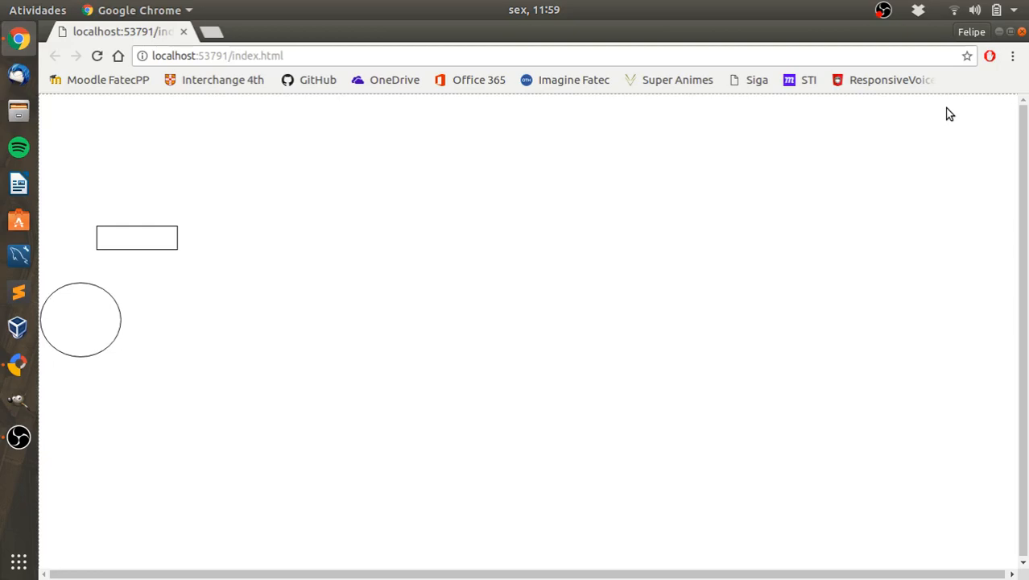
pyautogui.hotkey('ctrl', 'shift', 'b')
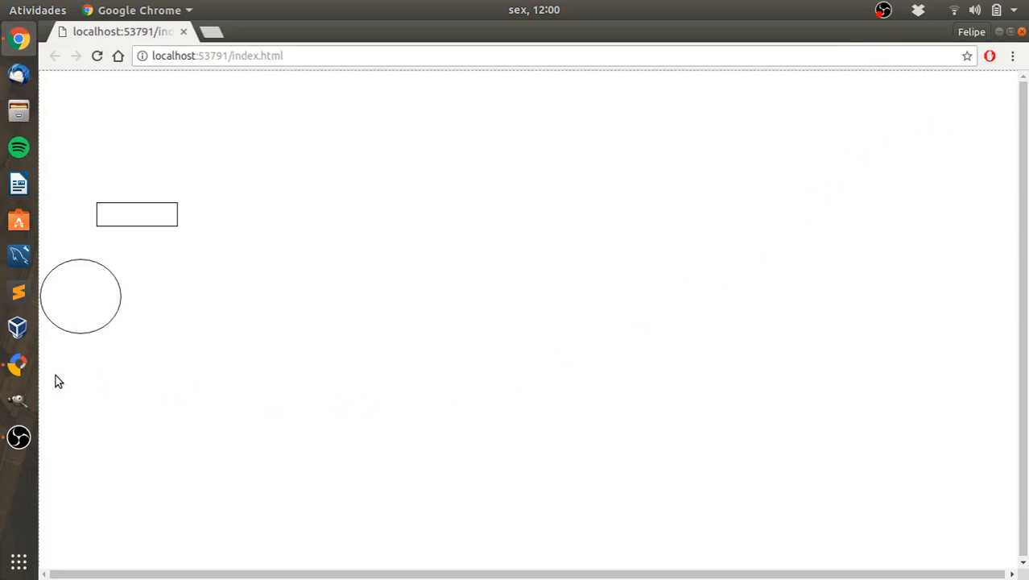
# - Switch back to Google Web Designer and examine the banner's code from the head down to the oval's CSS rule
pyautogui.click(18, 363)
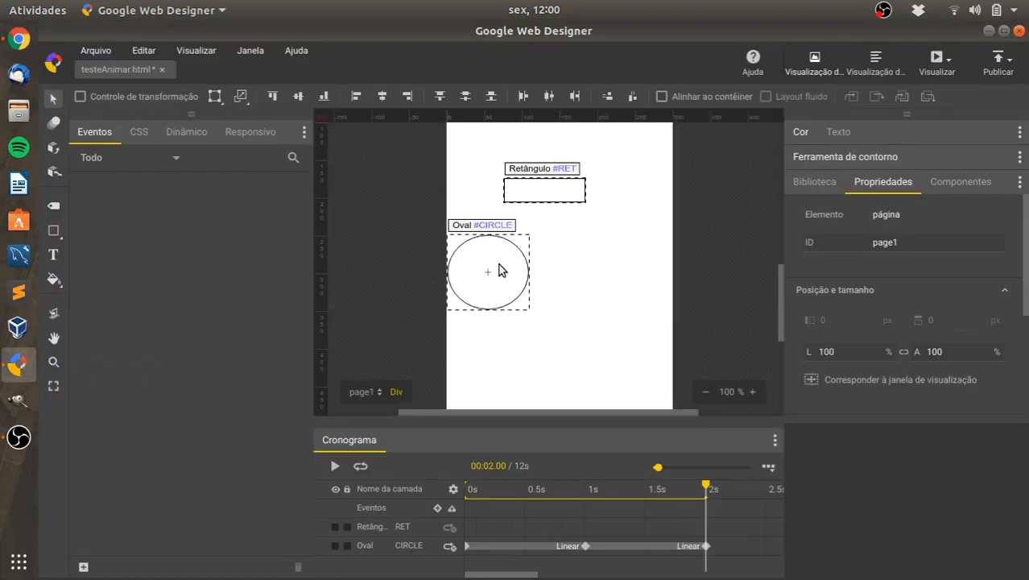
pyautogui.click(889, 74)
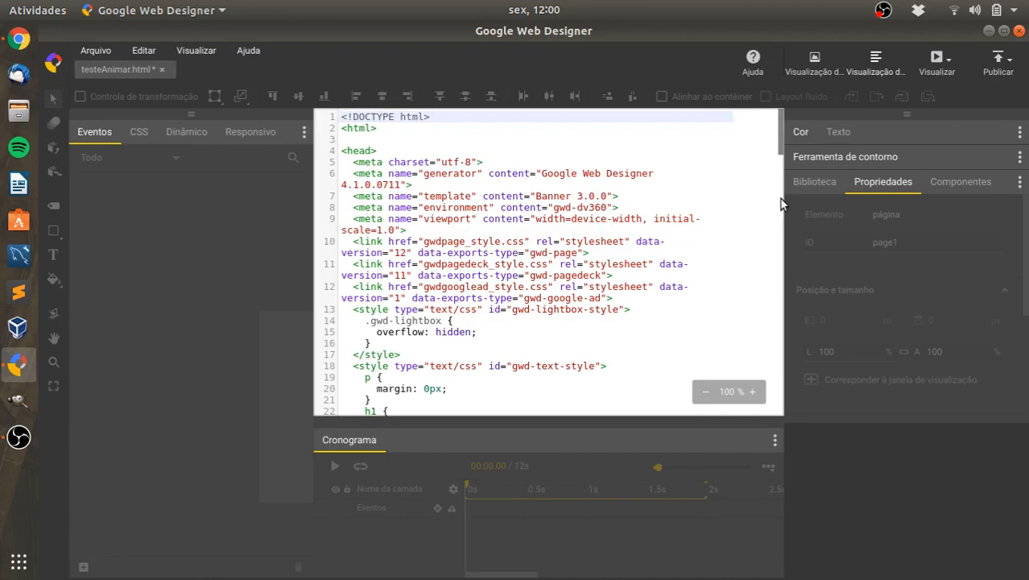
pyautogui.scroll(-5, 779, 203)
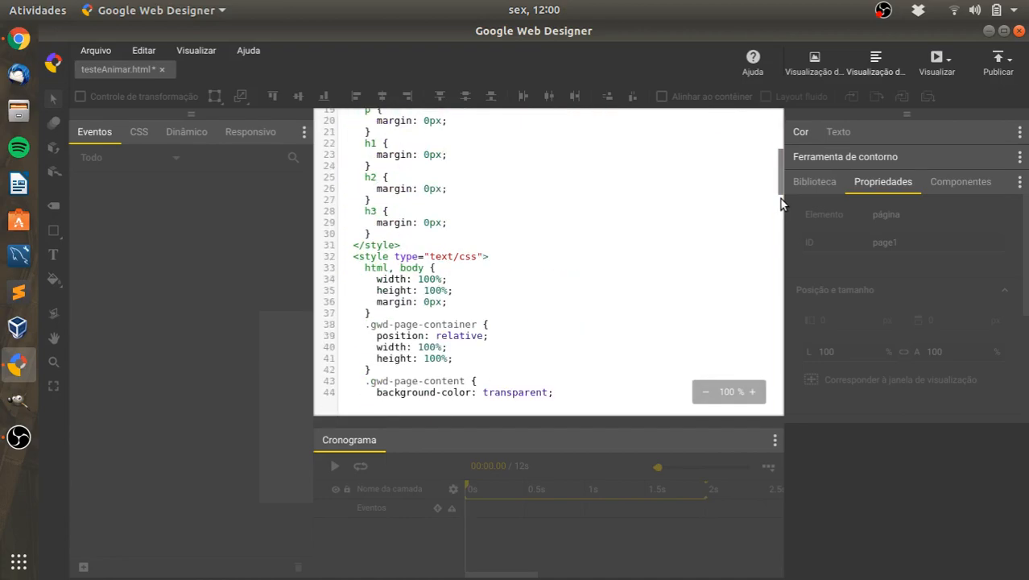
pyautogui.scroll(-6, 780, 207)
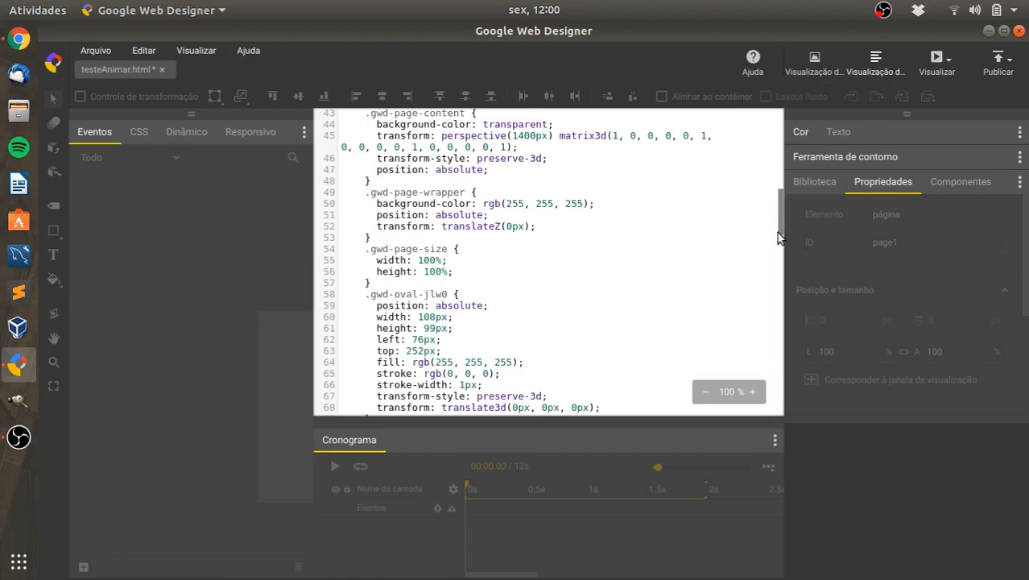
# - Switch to Chrome, open the previewed page's source code and examine its CSS down to the page-content rule
pyautogui.click(21, 40)
pyautogui.rightClick(393, 190)
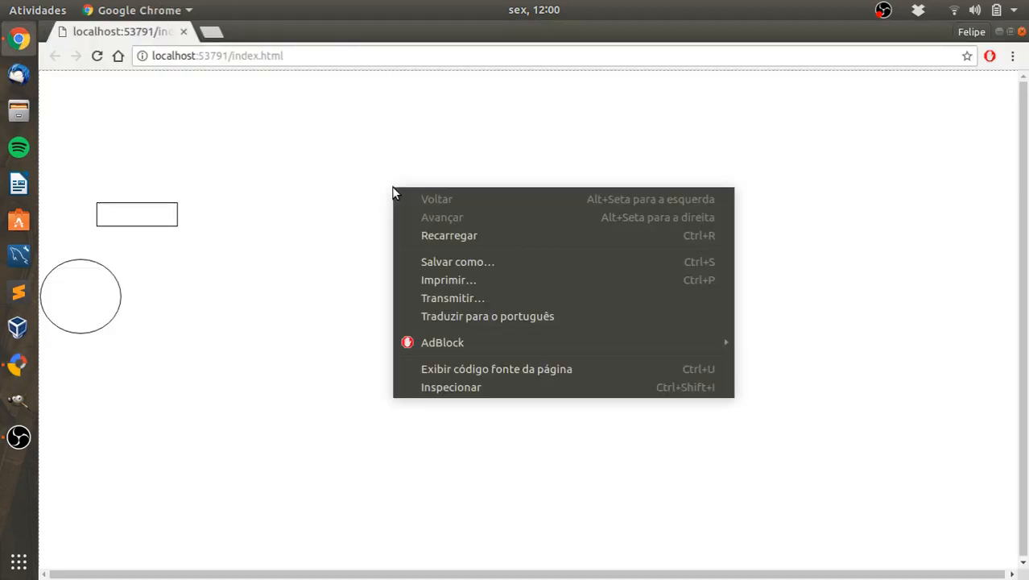
pyautogui.click(470, 367)
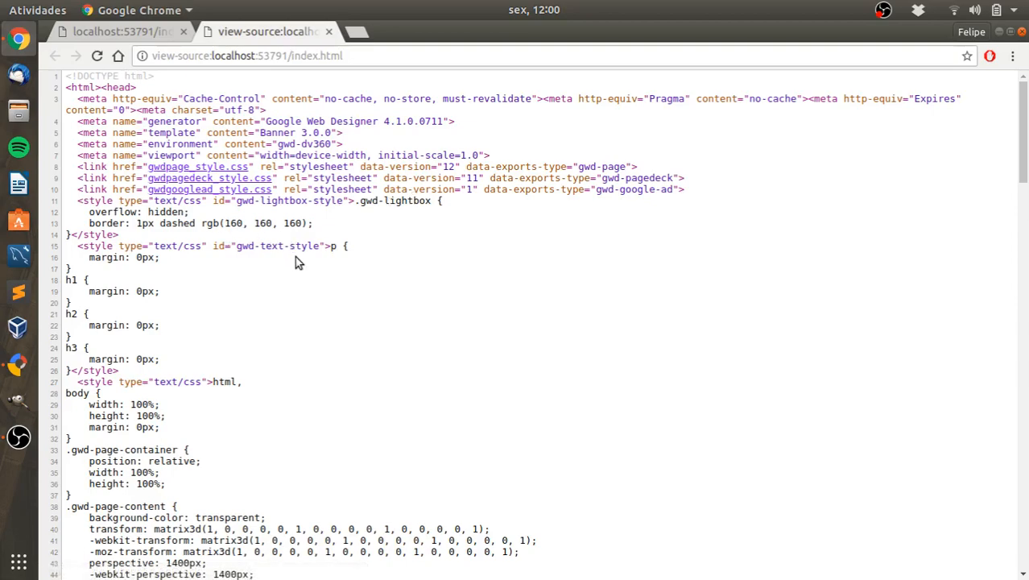
pyautogui.scroll(-3, 350, 249)
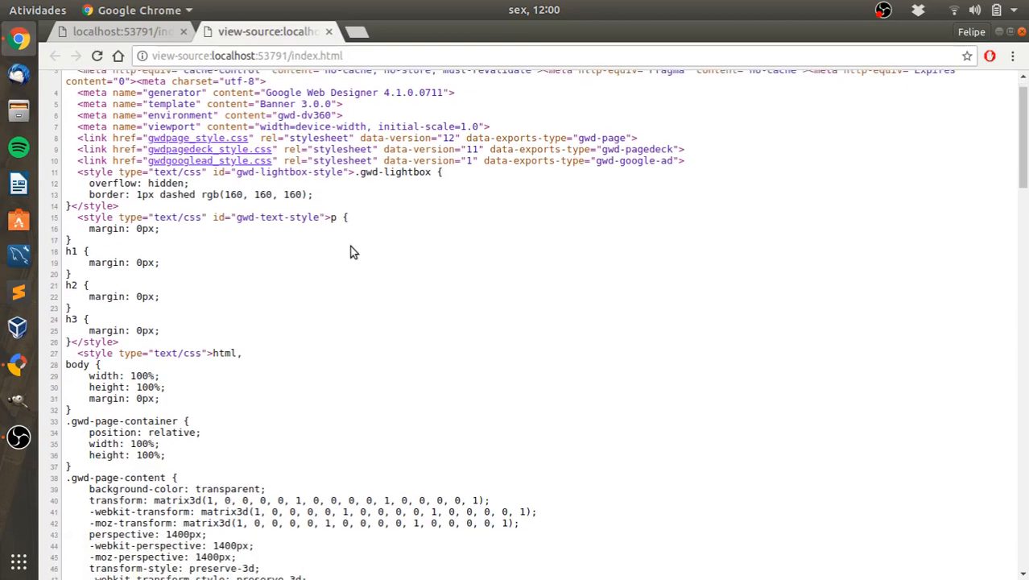
pyautogui.scroll(-2, 349, 252)
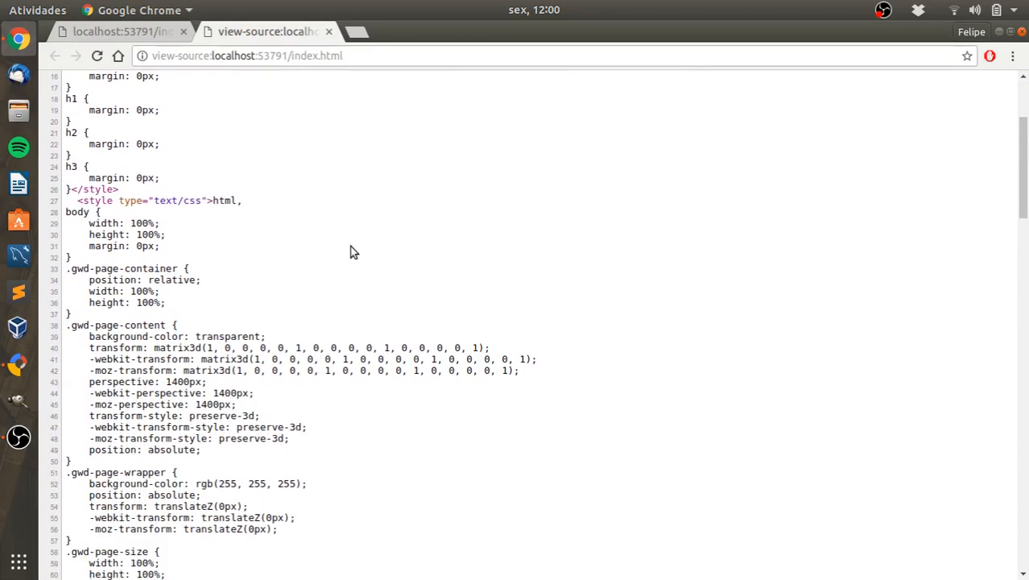
# - Examine the -webkit- and -moz- transform lines and the perspective property in the source's .gwd-page-content rule
pyautogui.doubleClick(162, 360)
pyautogui.click(162, 360)
pyautogui.tripleClick(161, 359)
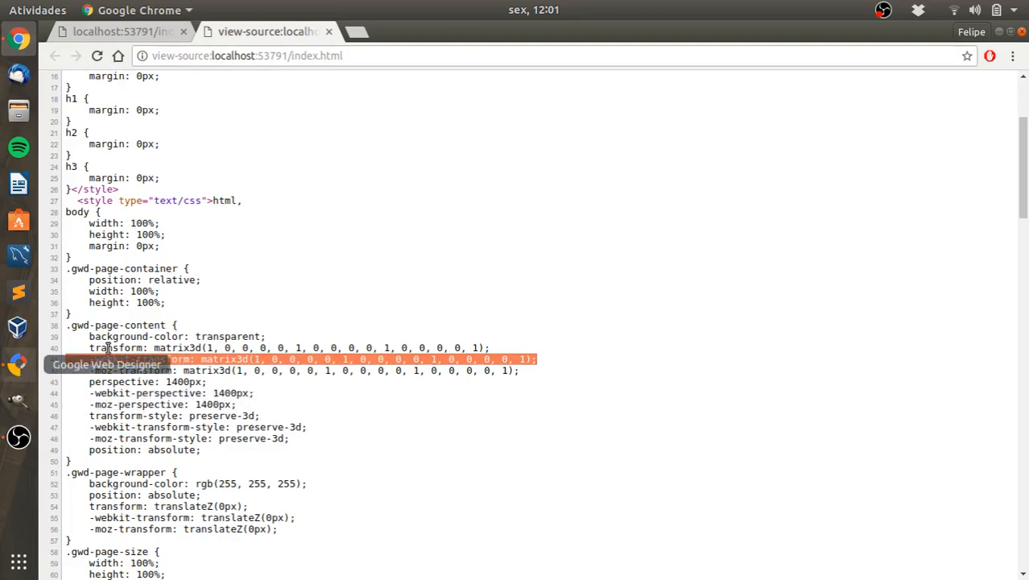
pyautogui.doubleClick(148, 371)
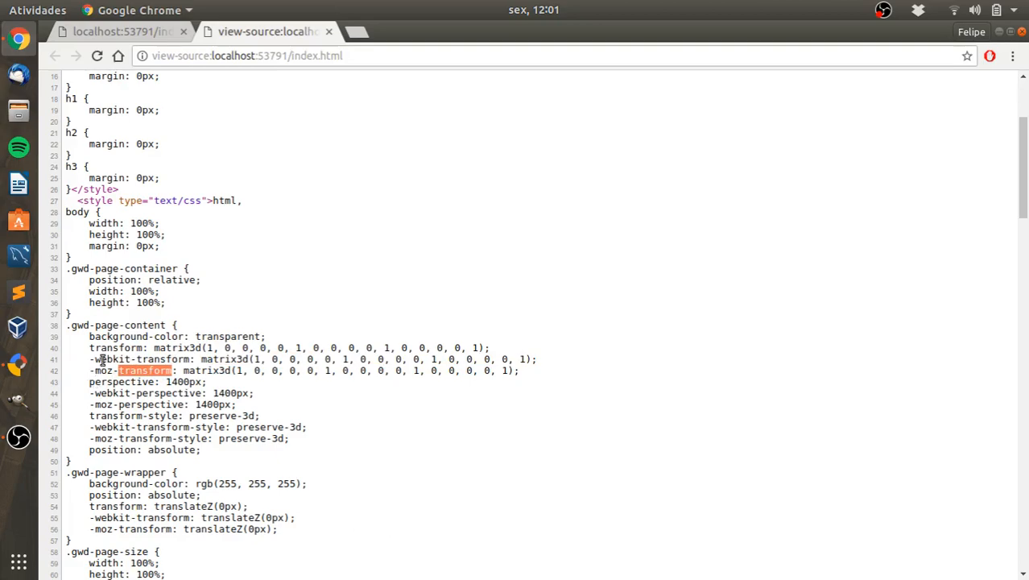
pyautogui.doubleClick(99, 378)
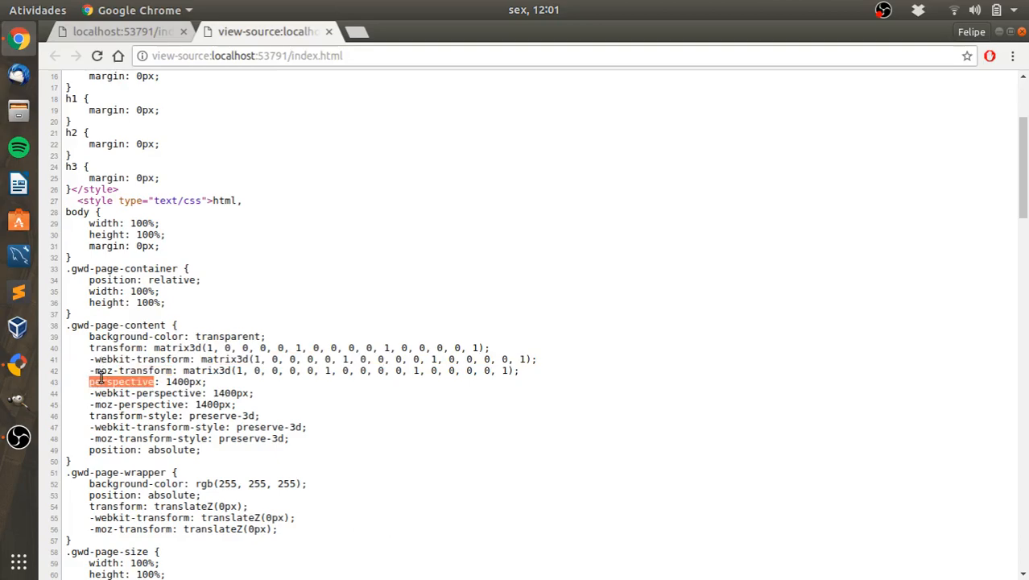
pyautogui.doubleClick(148, 373)
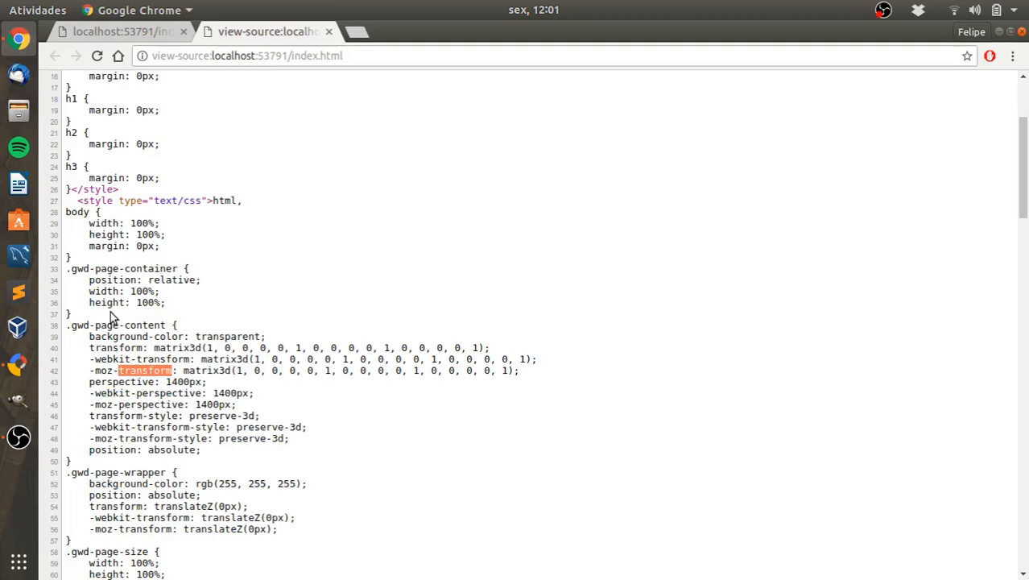
# - Reload the banner preview in Chrome and close both the preview and the source code pages
pyautogui.click(103, 36)
pyautogui.click(98, 56)
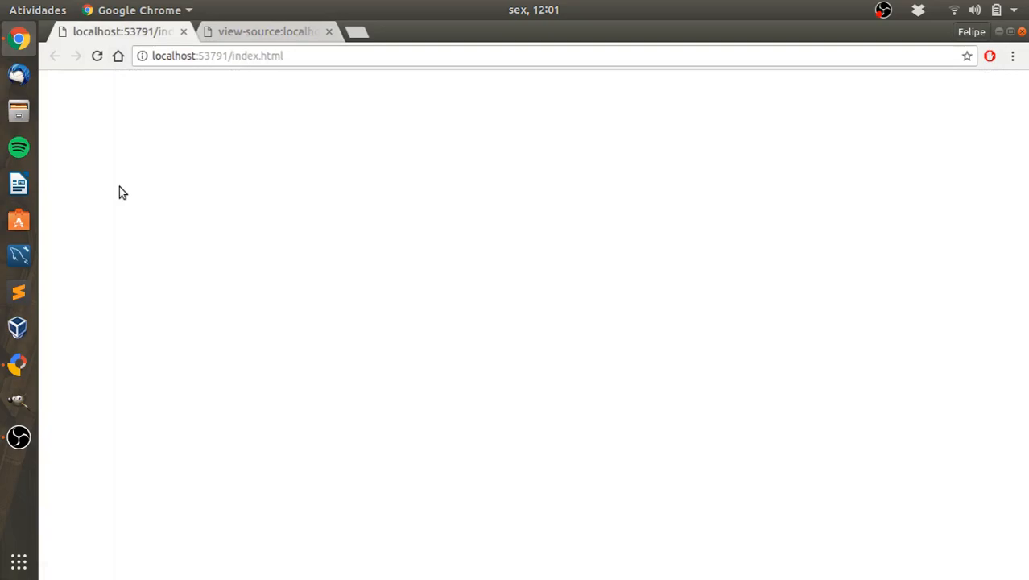
pyautogui.click(184, 32)
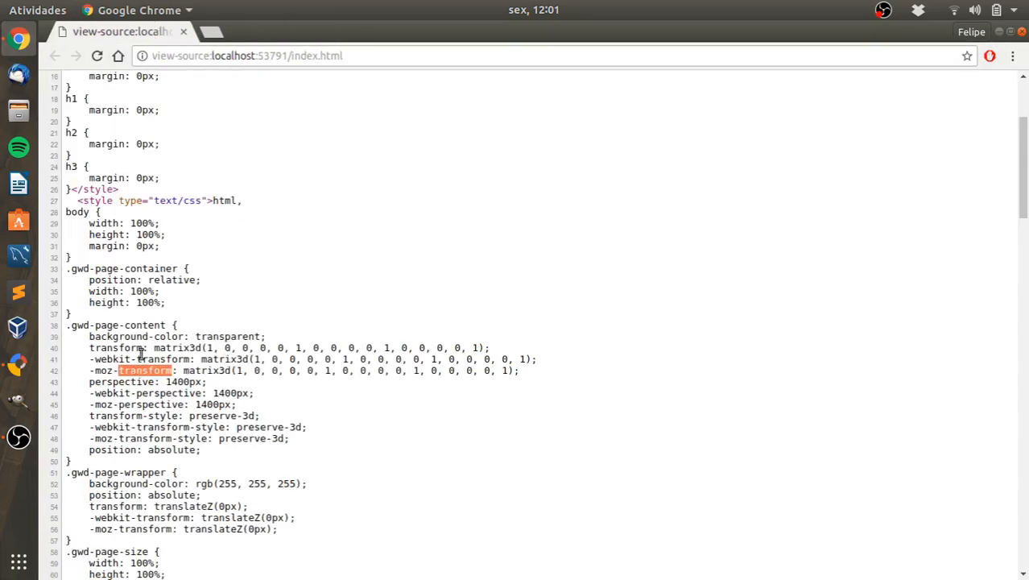
pyautogui.click(183, 31)
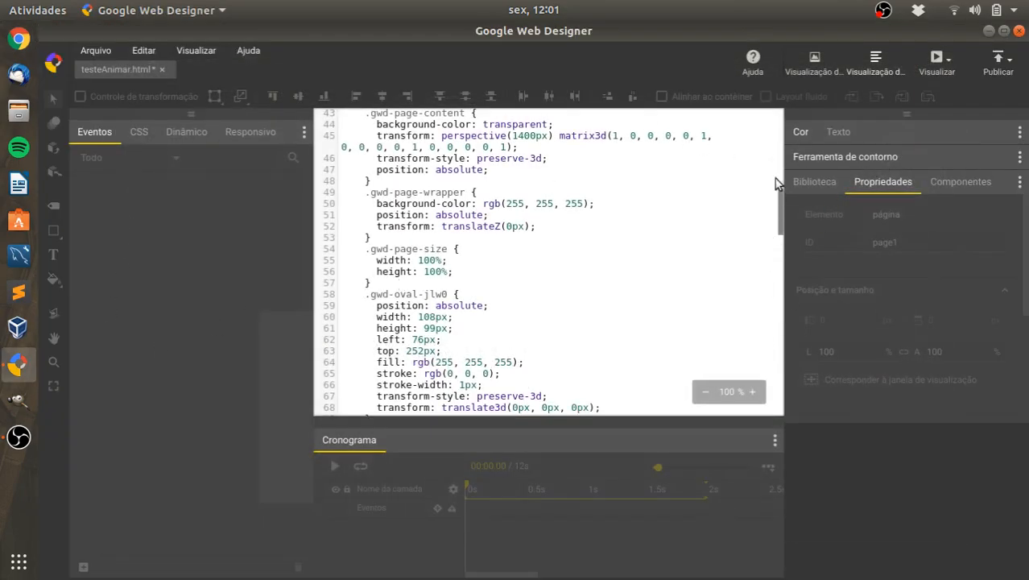
# - Return to the design view, preview the banner in Chrome twice and close each preview
pyautogui.click(818, 61)
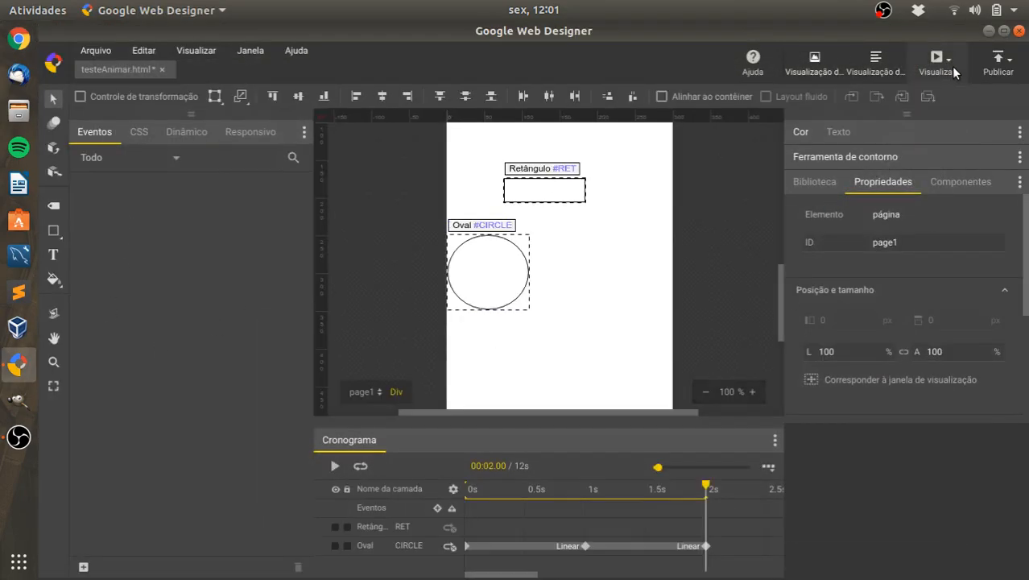
pyautogui.click(951, 67)
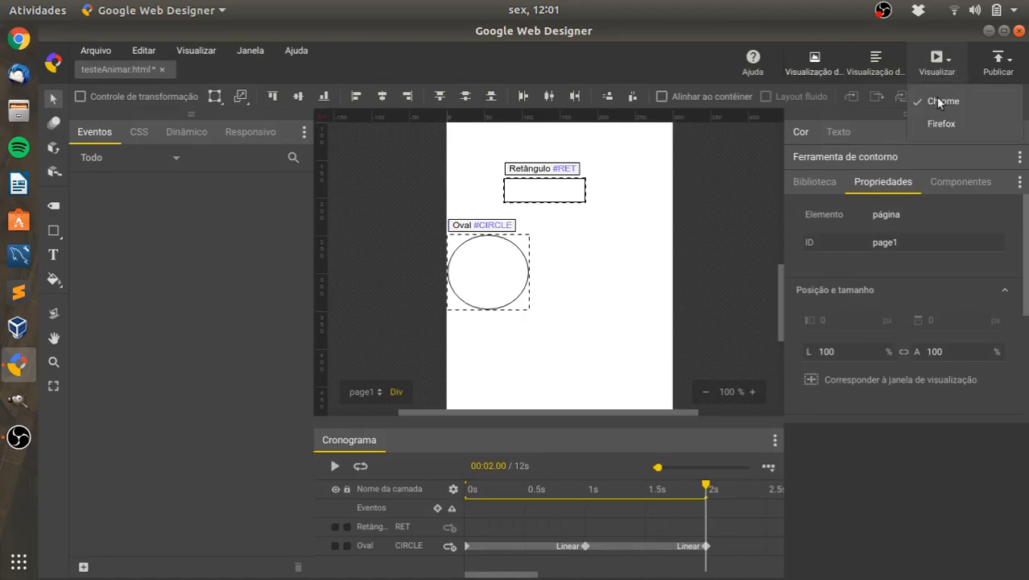
pyautogui.click(932, 128)
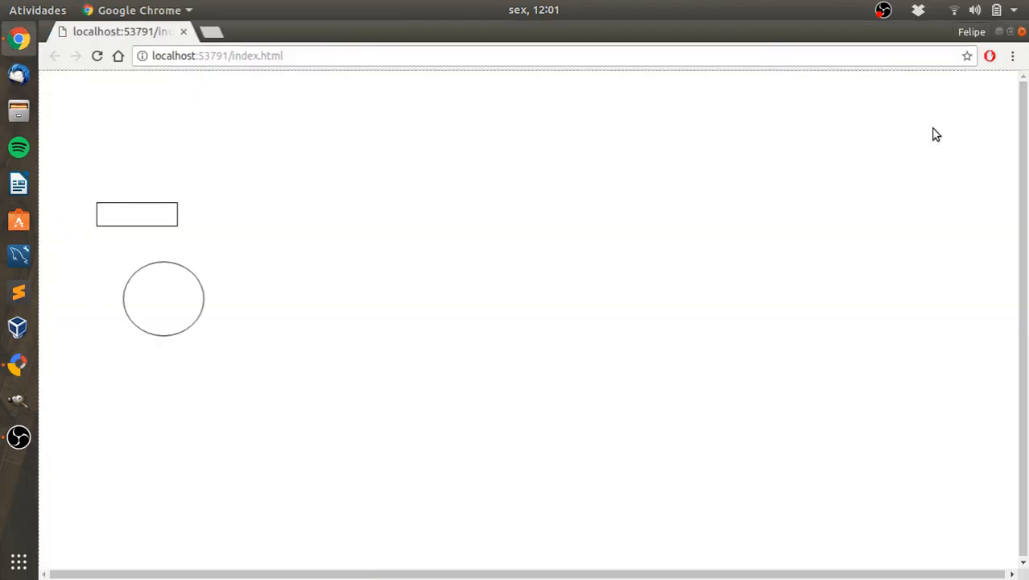
pyautogui.click(1022, 32)
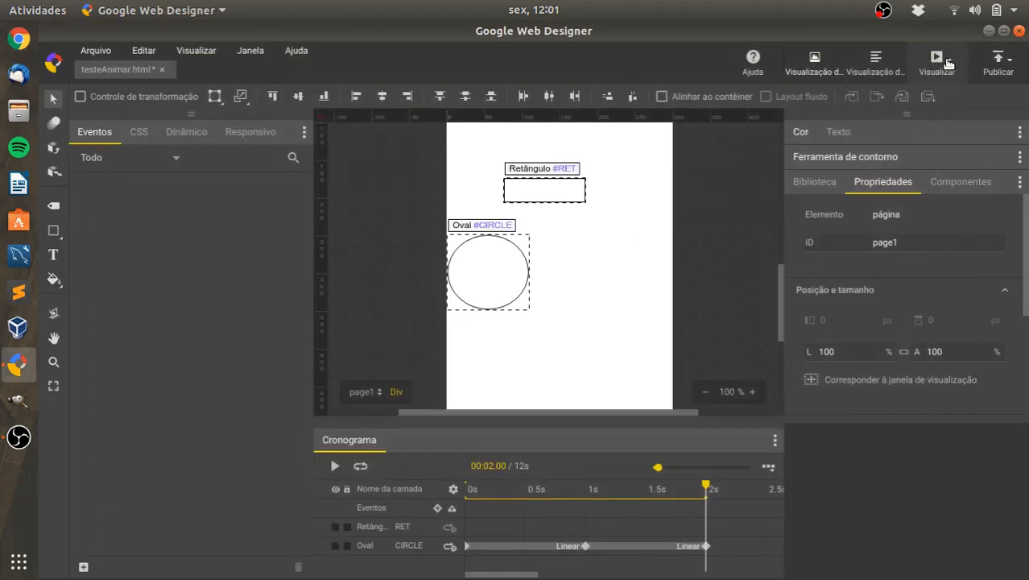
pyautogui.click(948, 62)
pyautogui.click(939, 100)
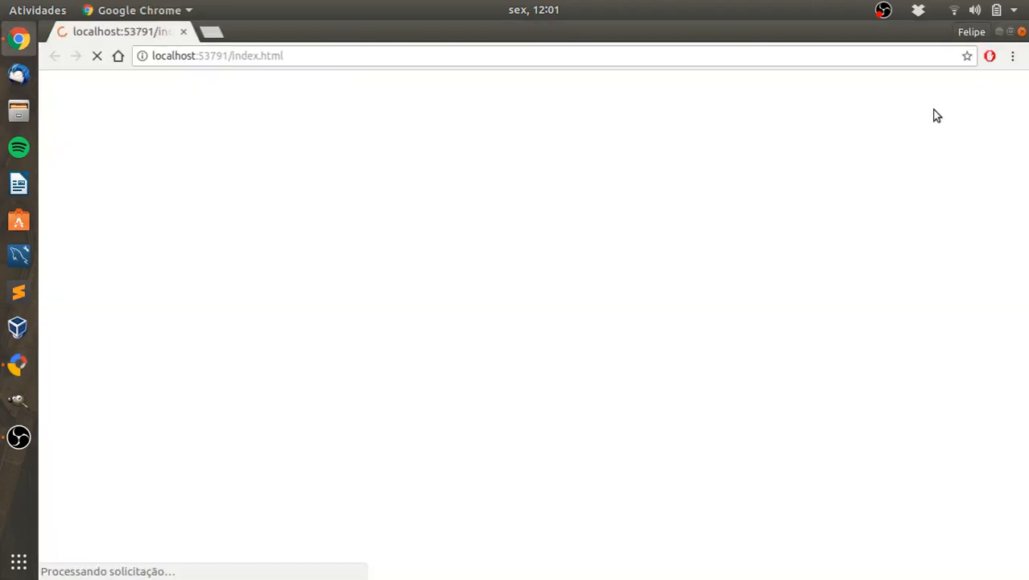
pyautogui.click(1021, 31)
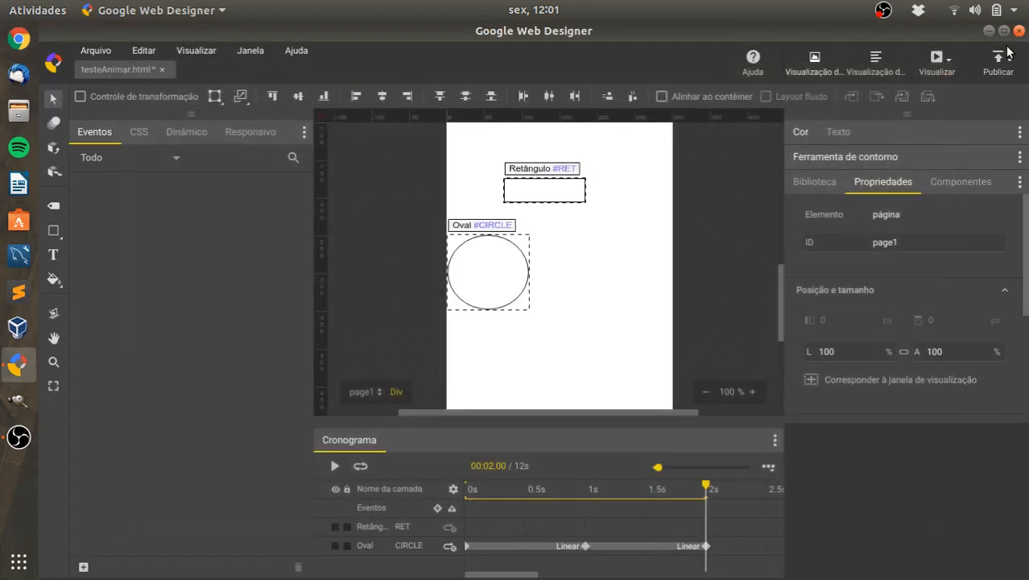
# - Preview the banner in Firefox, close the page and preview it in Firefox again
pyautogui.click(948, 62)
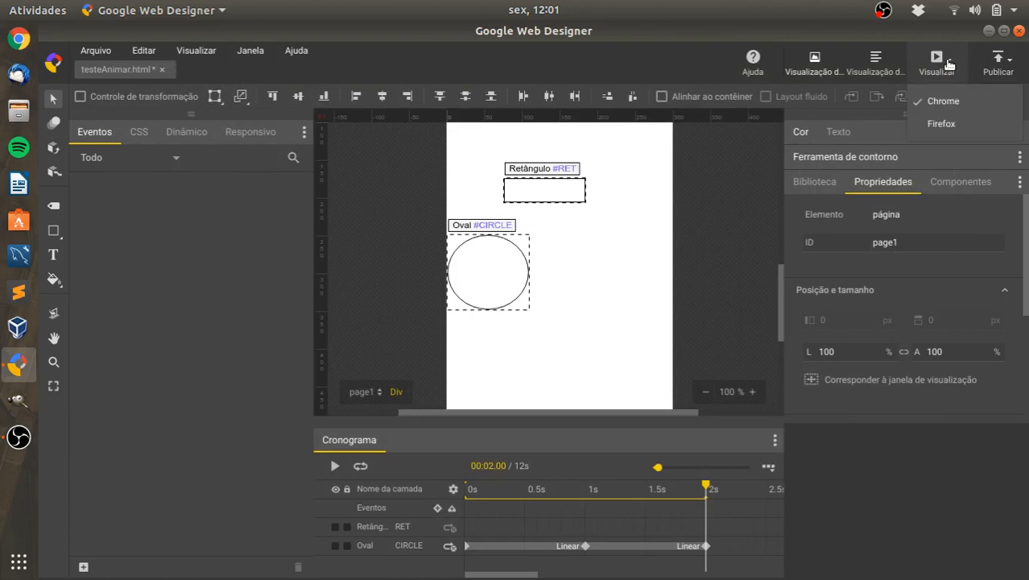
pyautogui.click(930, 122)
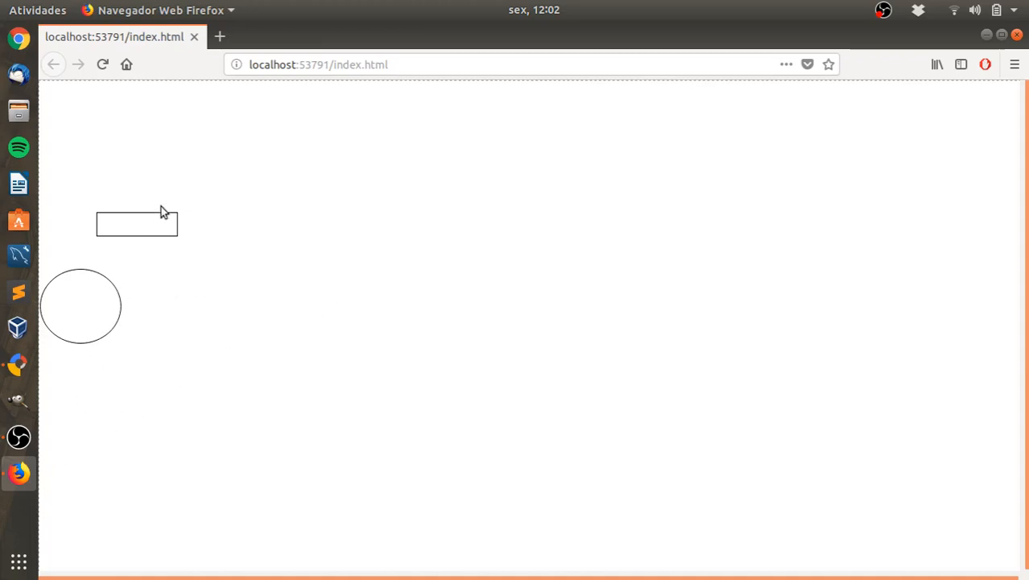
pyautogui.click(193, 38)
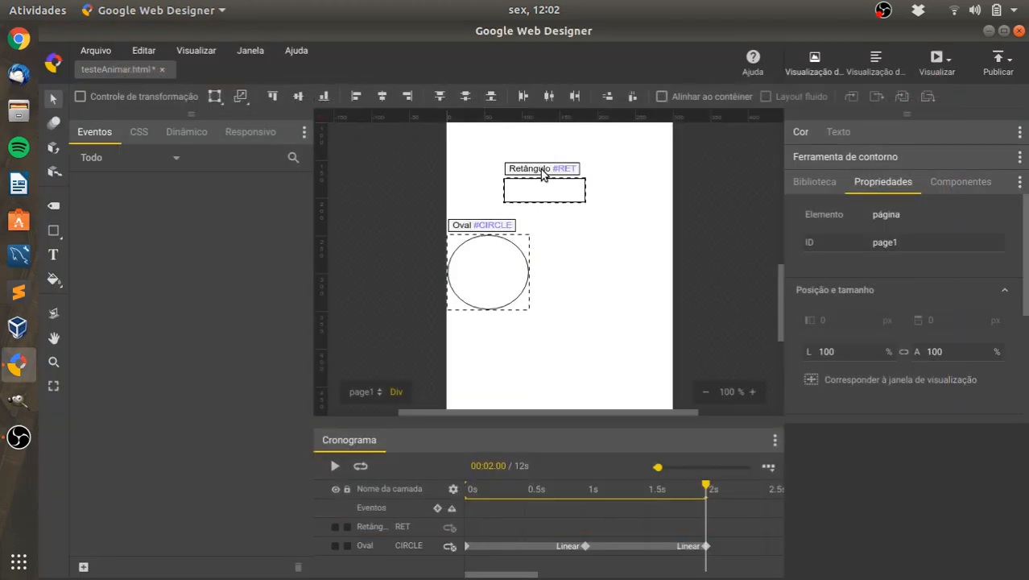
pyautogui.click(948, 63)
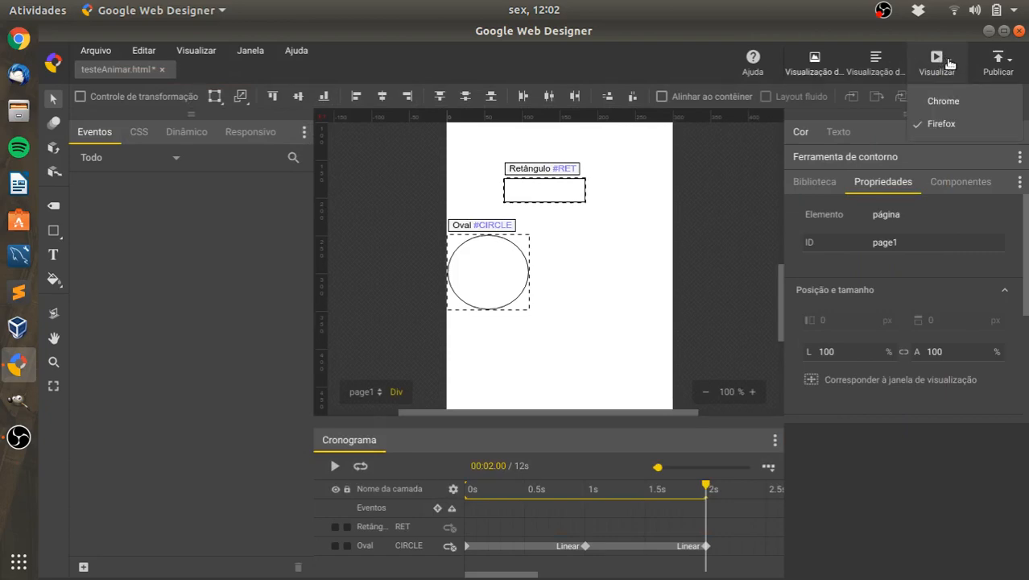
pyautogui.click(941, 122)
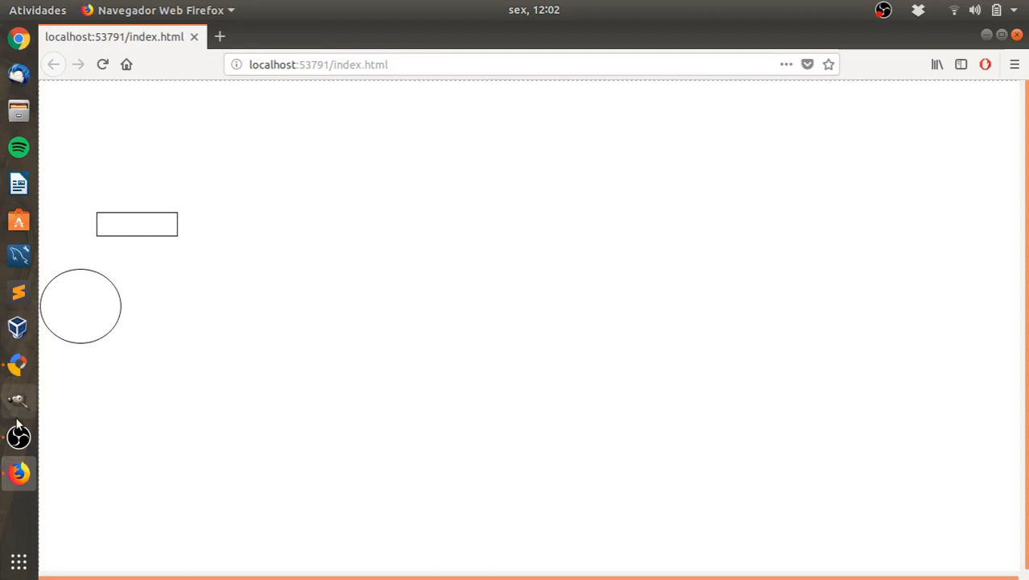
# - Switch to Google Web Designer, check which browsers are offered for previewing, and return to the banner preview in Firefox
pyautogui.click(16, 364)
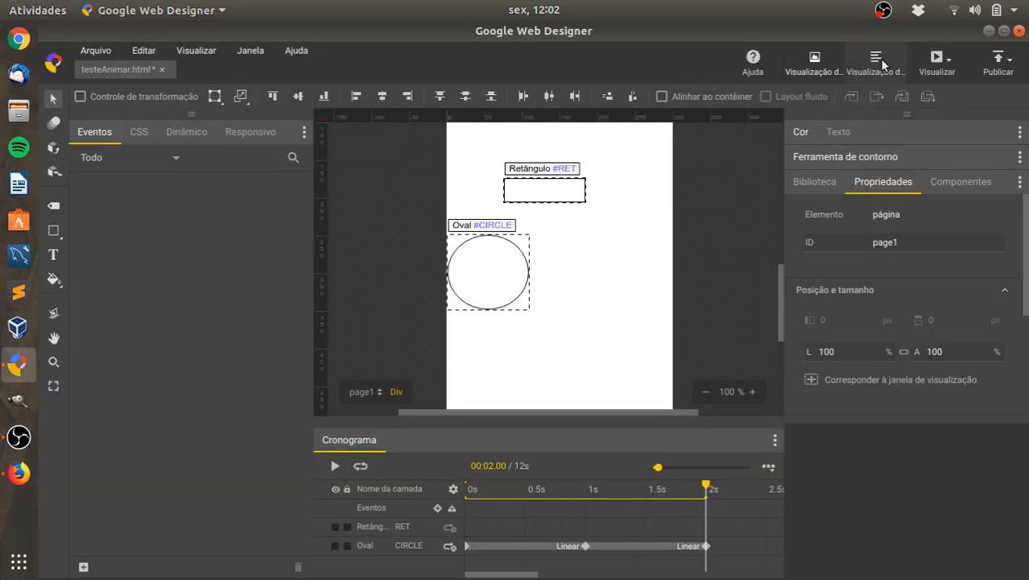
pyautogui.click(948, 64)
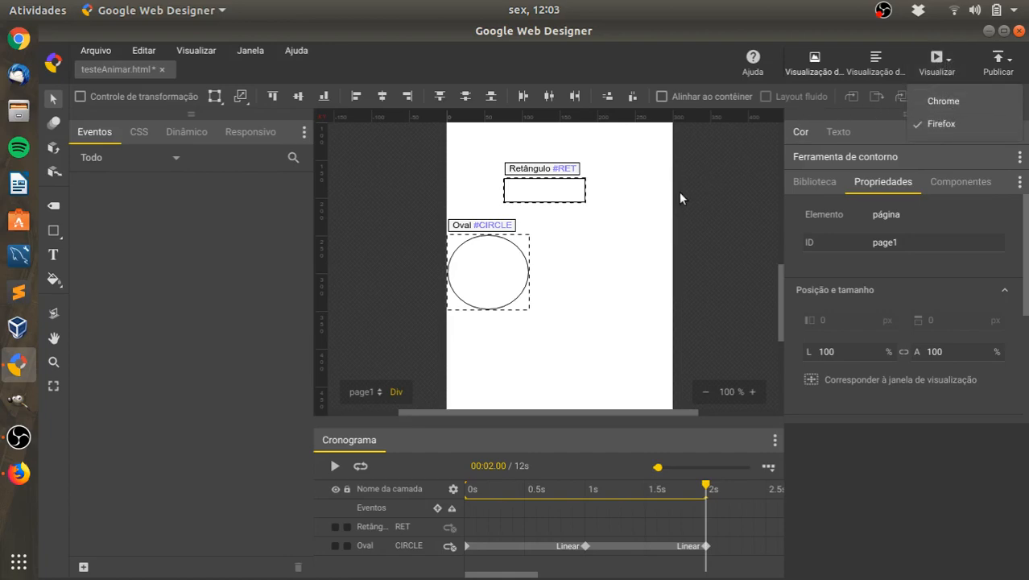
pyautogui.click(704, 202)
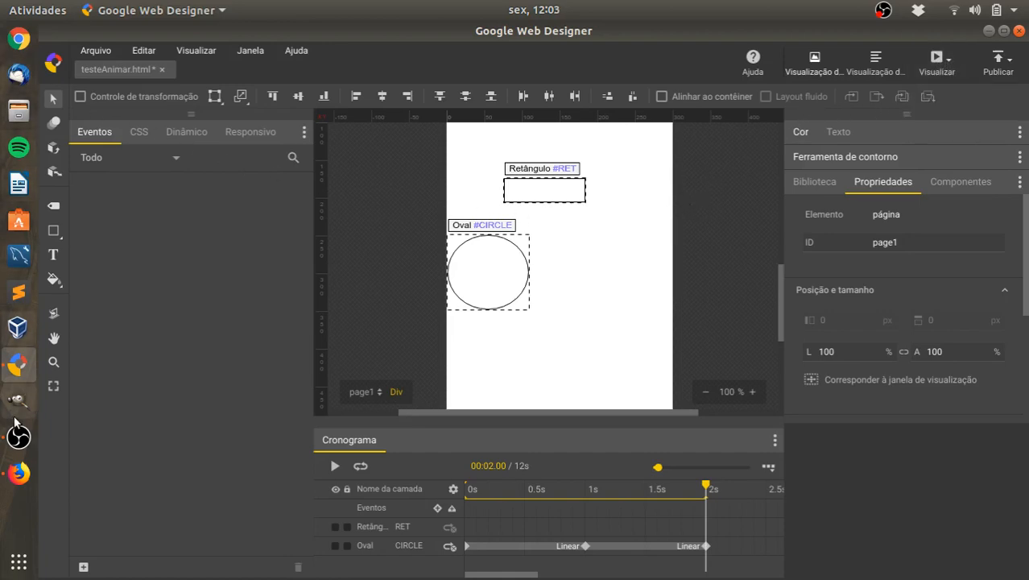
pyautogui.click(13, 475)
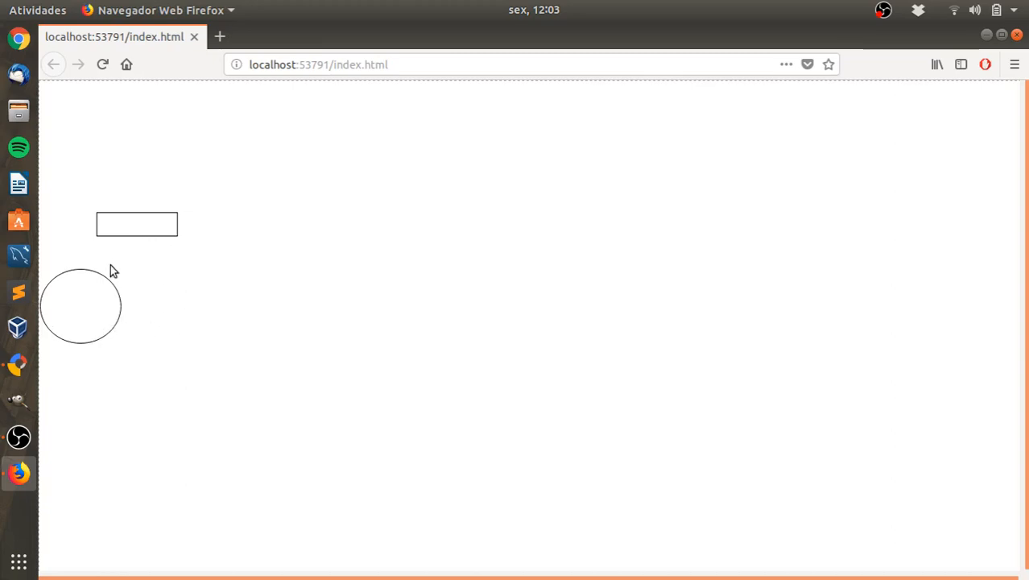
pyautogui.click(21, 436)
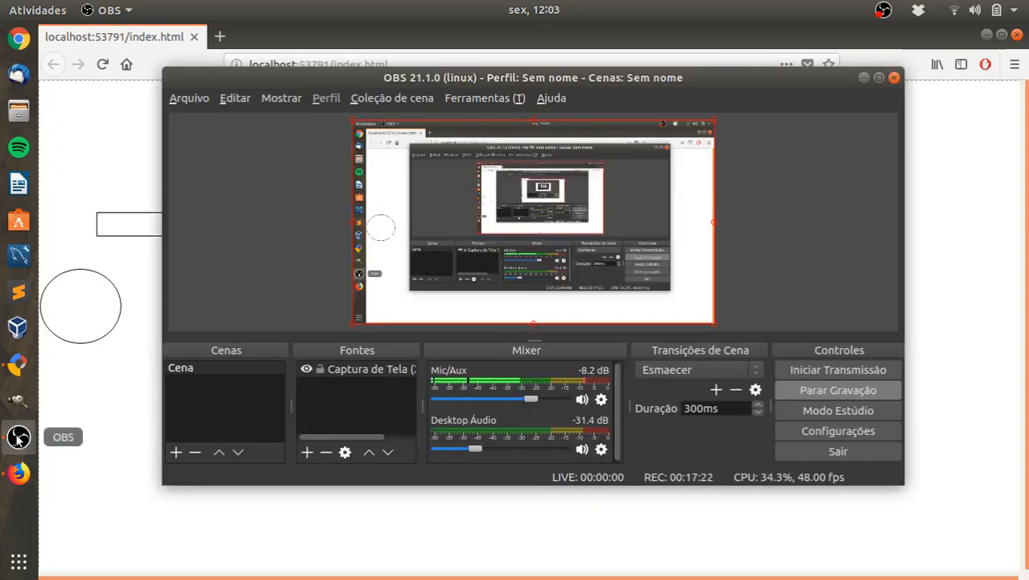
pyautogui.click(862, 78)
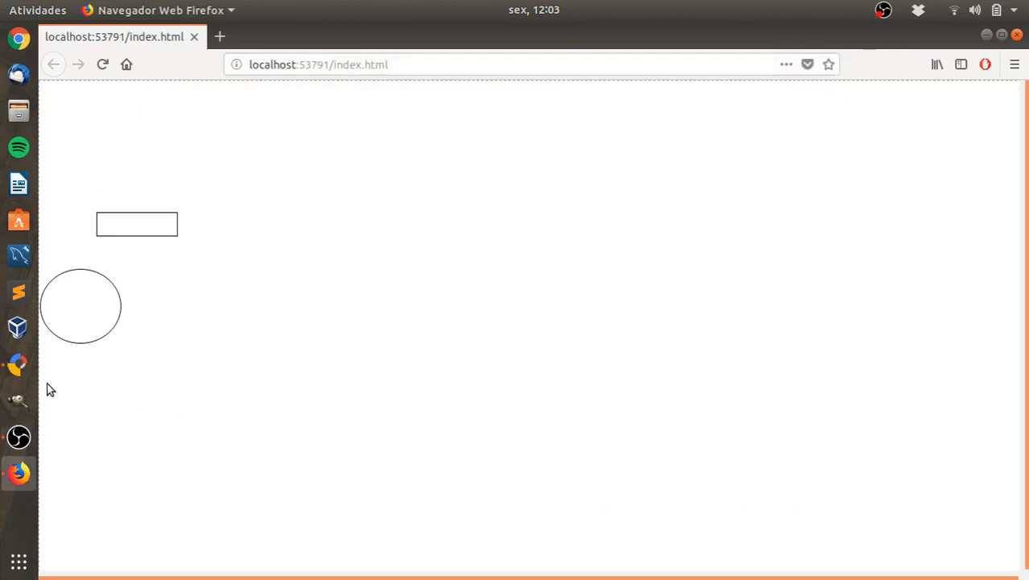
# - Switch back to Google Web Designer, select the CIRCLE oval and show the element outline and the oval's color settings
pyautogui.click(18, 363)
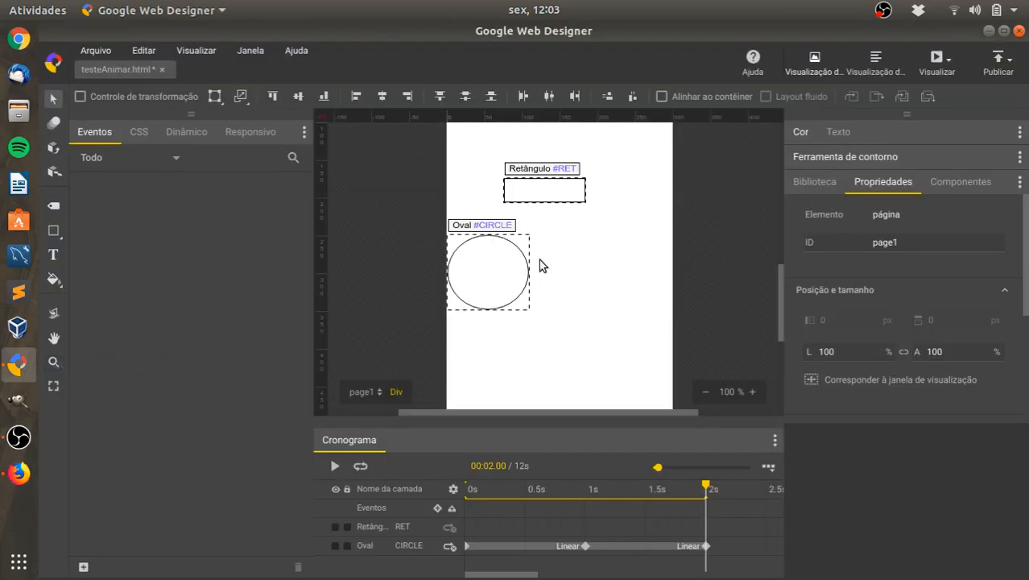
pyautogui.click(507, 267)
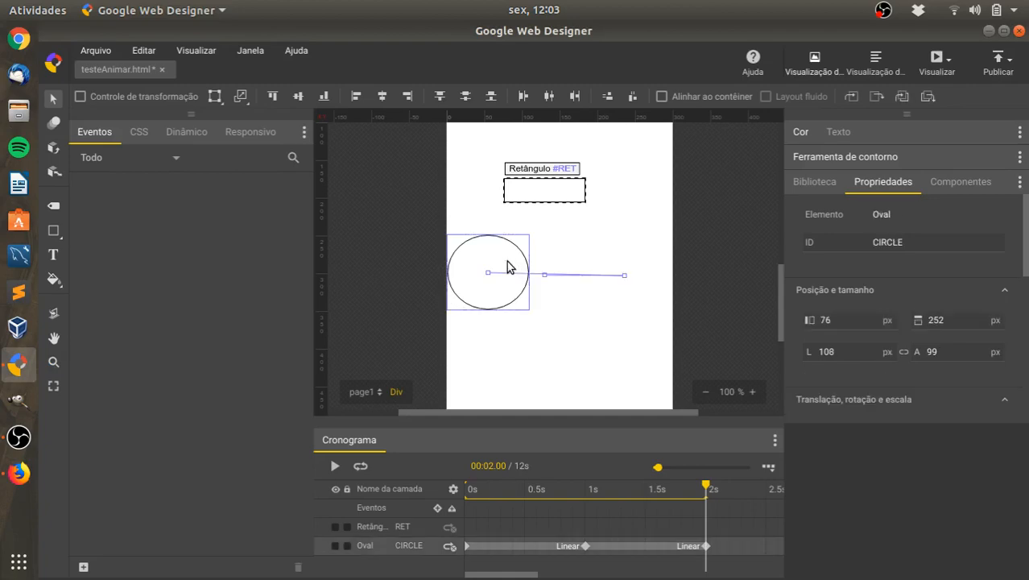
pyautogui.doubleClick(412, 545)
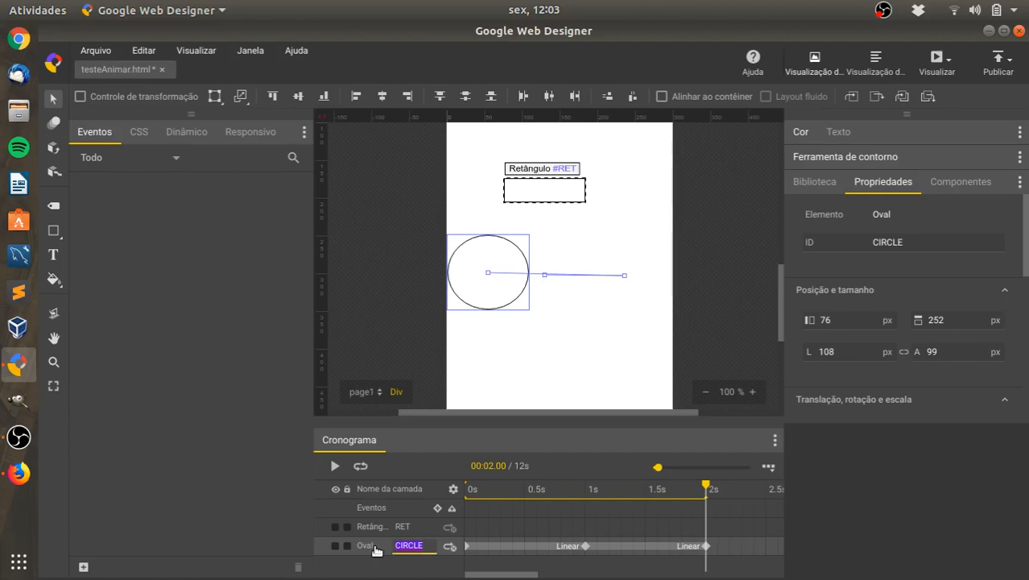
pyautogui.click(376, 550)
pyautogui.click(865, 155)
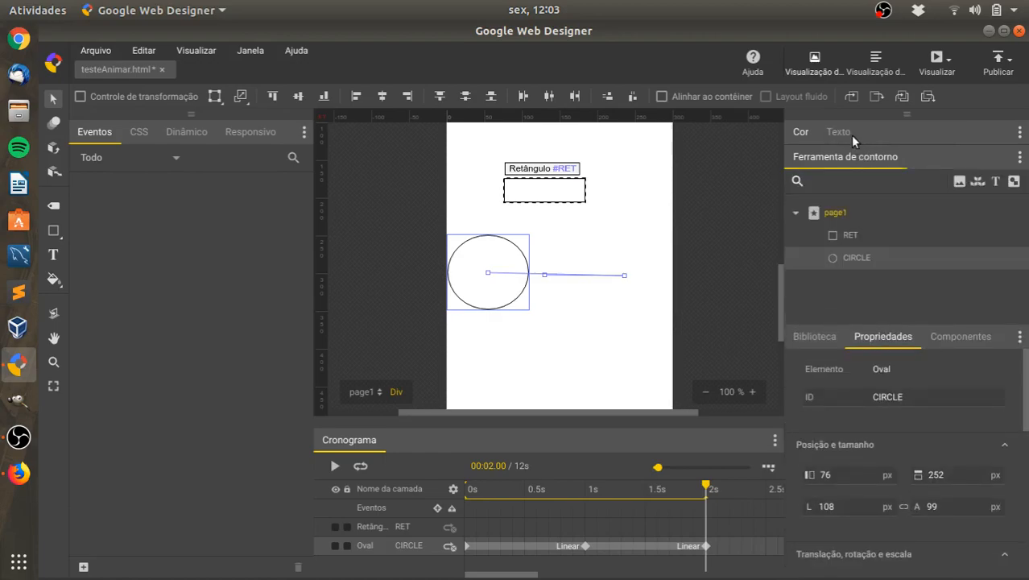
pyautogui.click(850, 135)
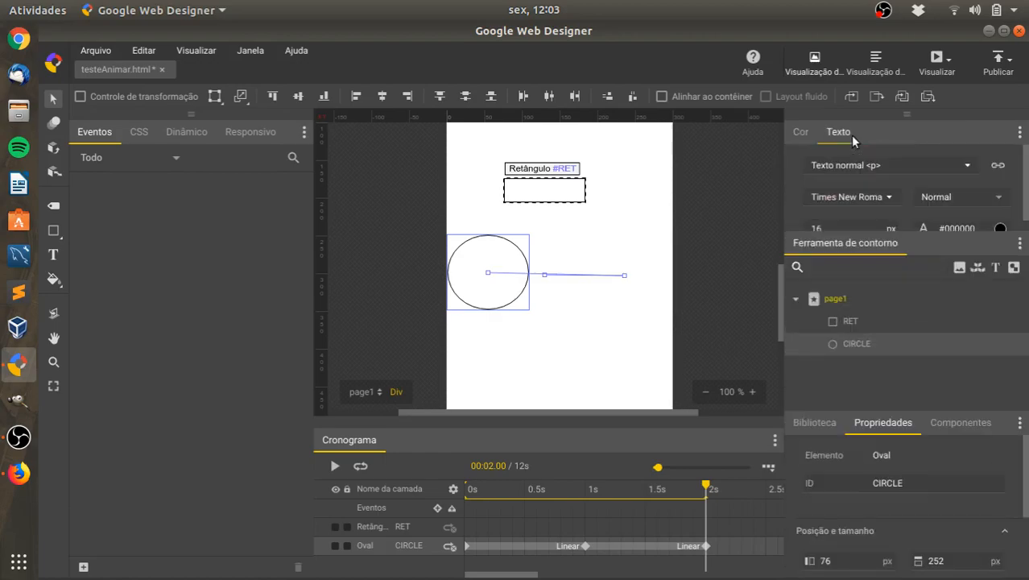
pyautogui.click(802, 135)
# - Try the red fill shades D81B1B, 5A0E0E, 842626 and AC5F5F on the oval at the 2 s keyframe
pyautogui.click(948, 210)
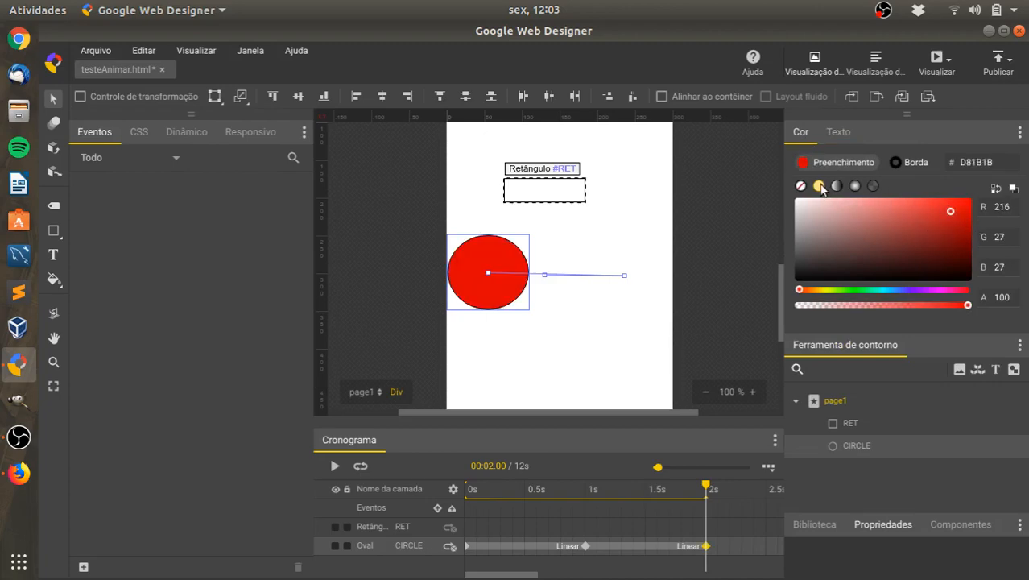
pyautogui.click(944, 252)
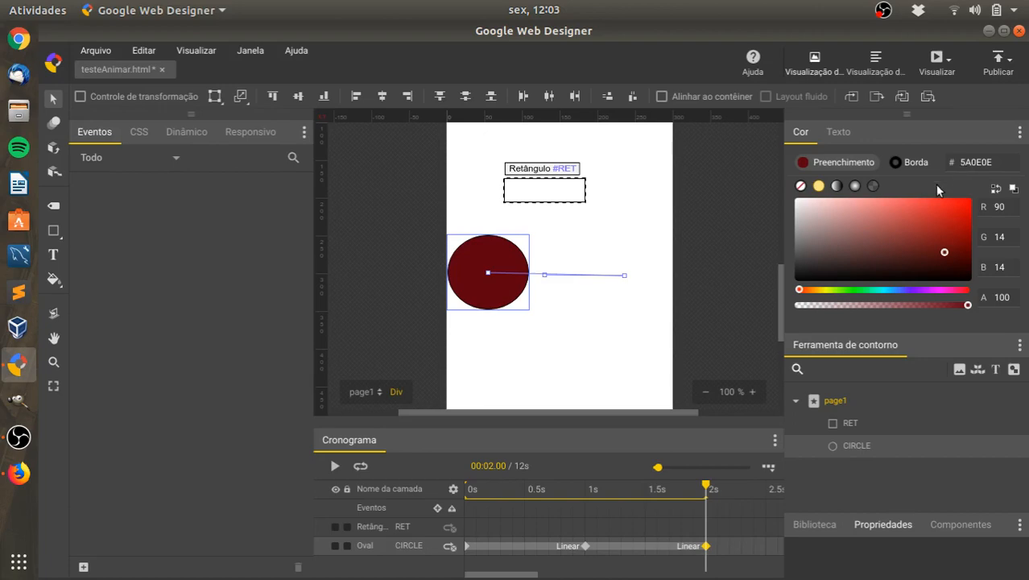
pyautogui.click(1007, 162)
pyautogui.click(920, 238)
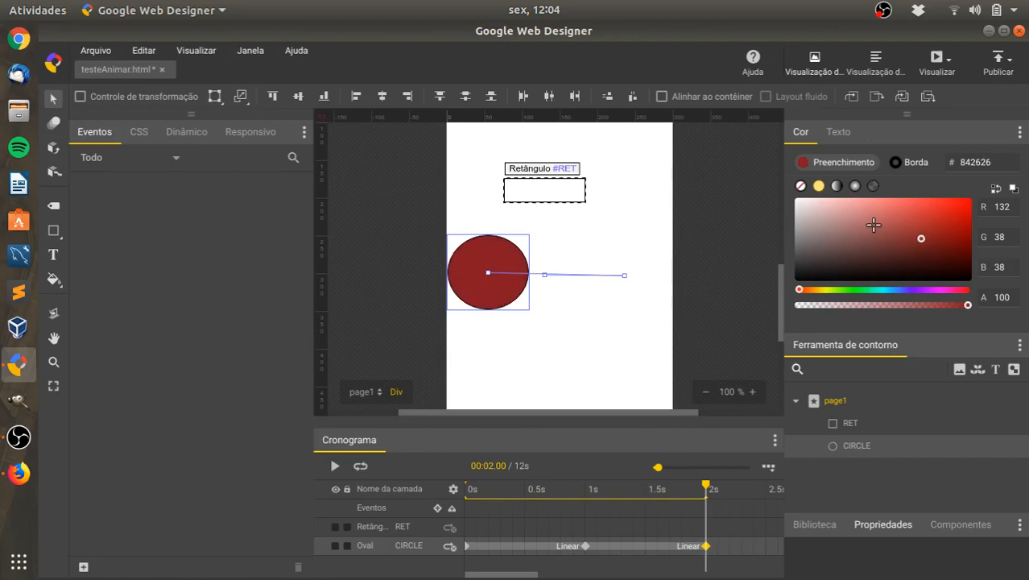
pyautogui.click(873, 224)
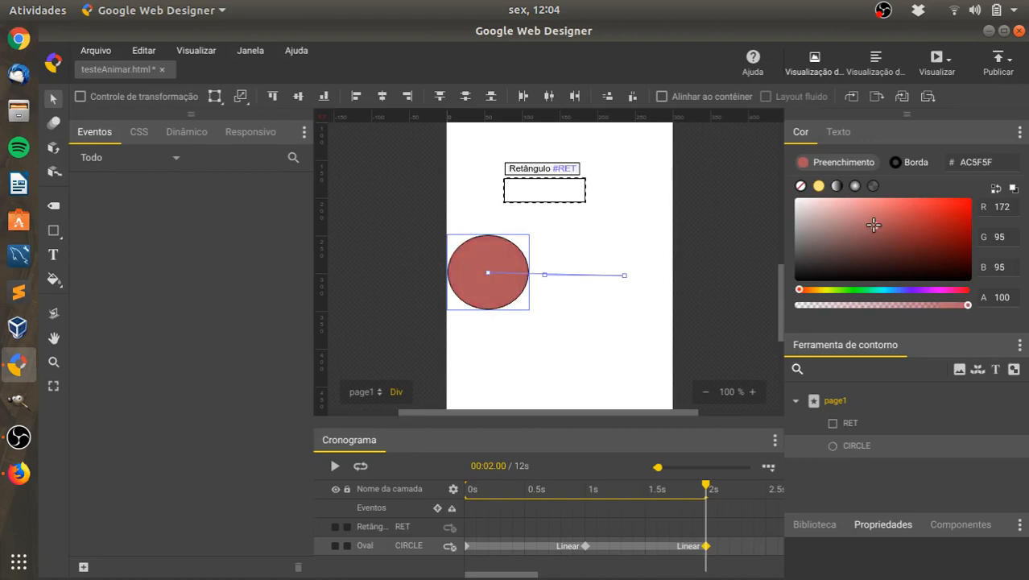
# - Set the oval's fill at the 2 s keyframe to white, hex FFFFFF
pyautogui.click(1008, 164)
pyautogui.press('BackSpace')
pyautogui.press('BackSpace')
pyautogui.press('BackSpace')
pyautogui.press('BackSpace')
pyautogui.press('BackSpace')
pyautogui.press('BackSpace')
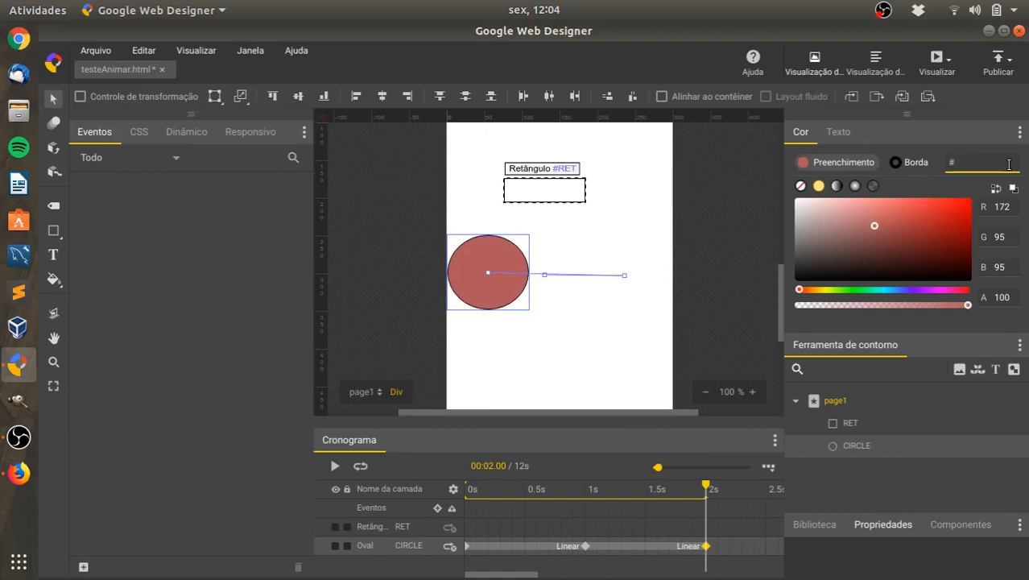
pyautogui.write('FFFFFF')
pyautogui.press('Return')
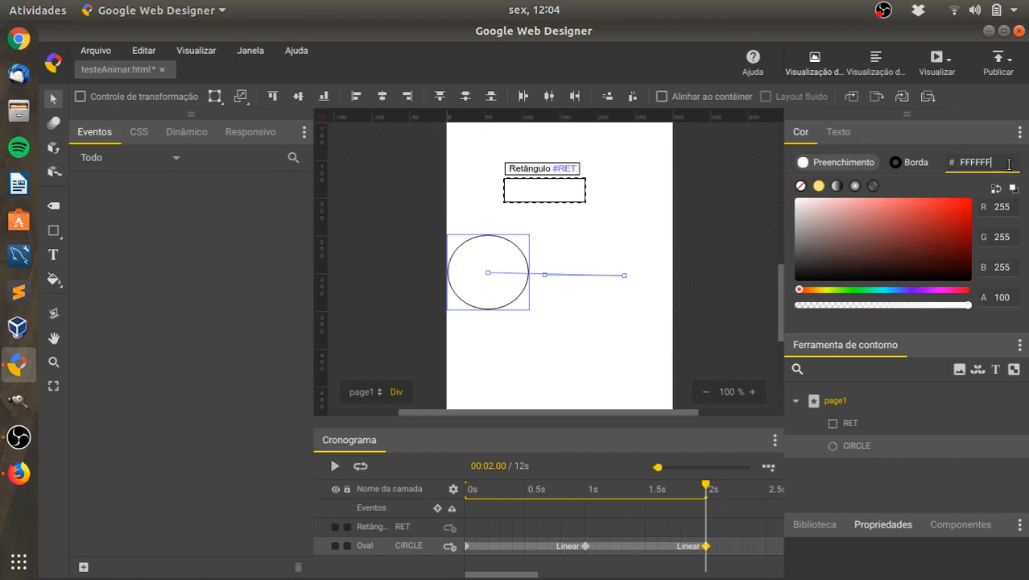
# - Set the oval's fill at the 2 s keyframe to black, hex 000000, and deselect the oval
pyautogui.press('BackSpace')
pyautogui.press('BackSpace')
pyautogui.press('BackSpace')
pyautogui.press('BackSpace')
pyautogui.press('BackSpace')
pyautogui.press('BackSpace')
pyautogui.write('000000')
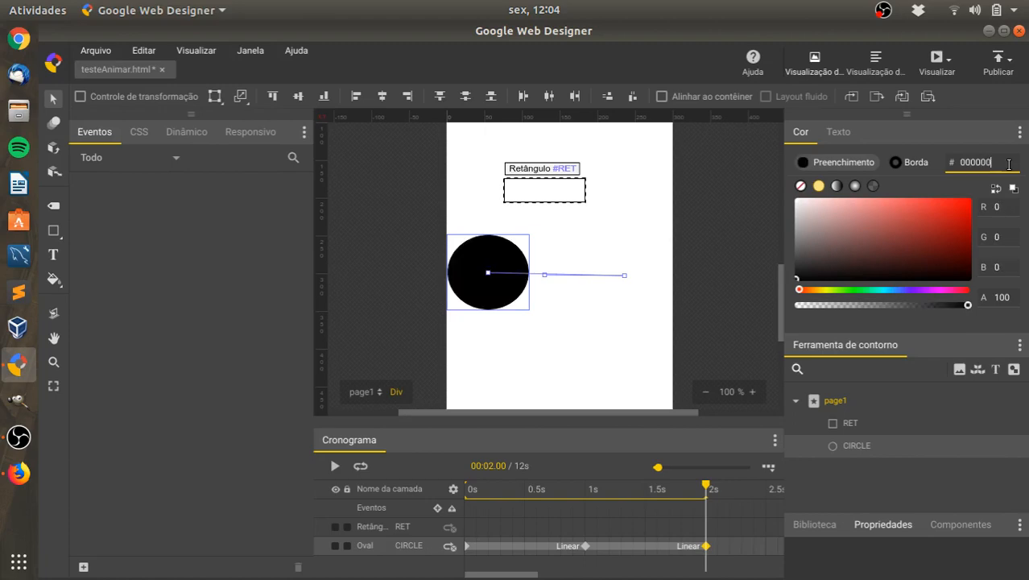
pyautogui.click(683, 274)
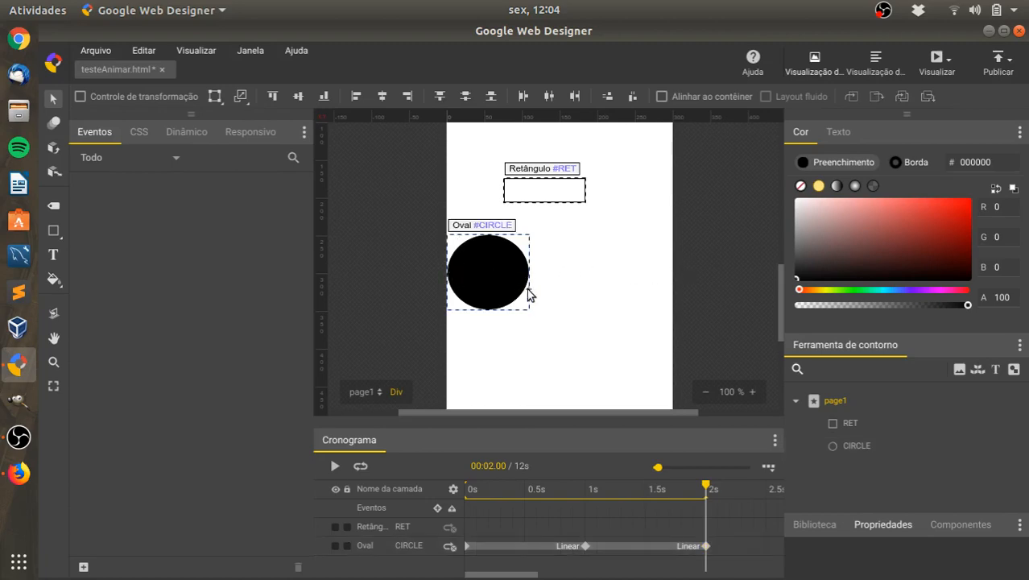
# - Select the oval and its 2 s keyframe and play the timeline to check the color animation
pyautogui.click(499, 277)
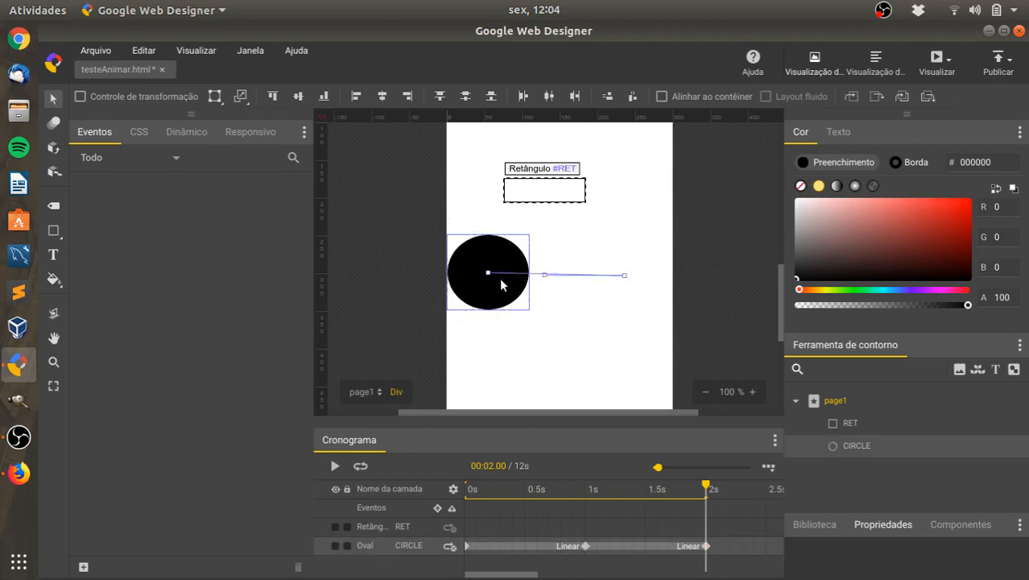
pyautogui.click(707, 547)
pyautogui.click(335, 466)
# - Set the oval's fill at the 1 s keyframe to purple, hex 1219D1, and play the animation
pyautogui.click(585, 546)
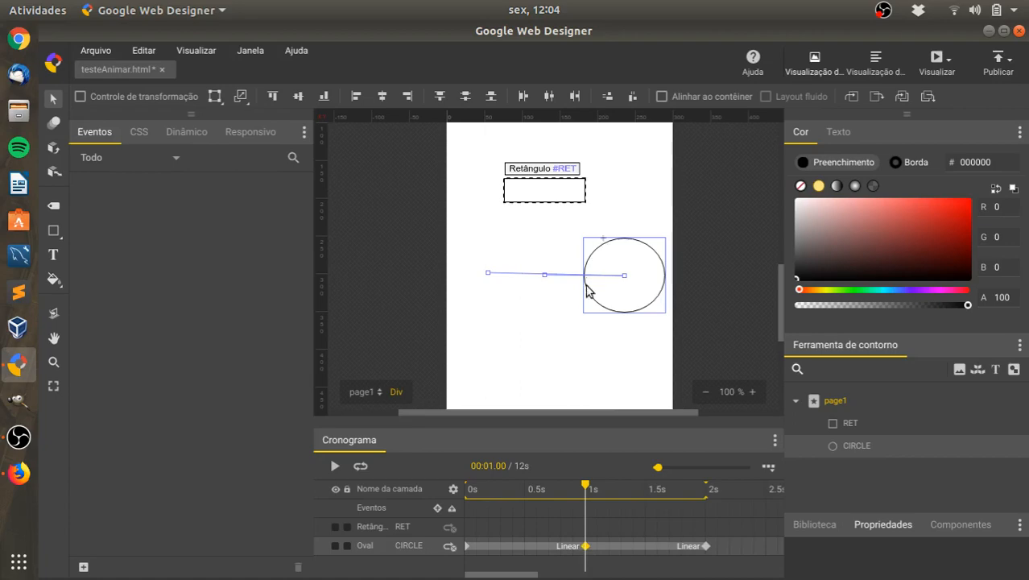
pyautogui.click(912, 289)
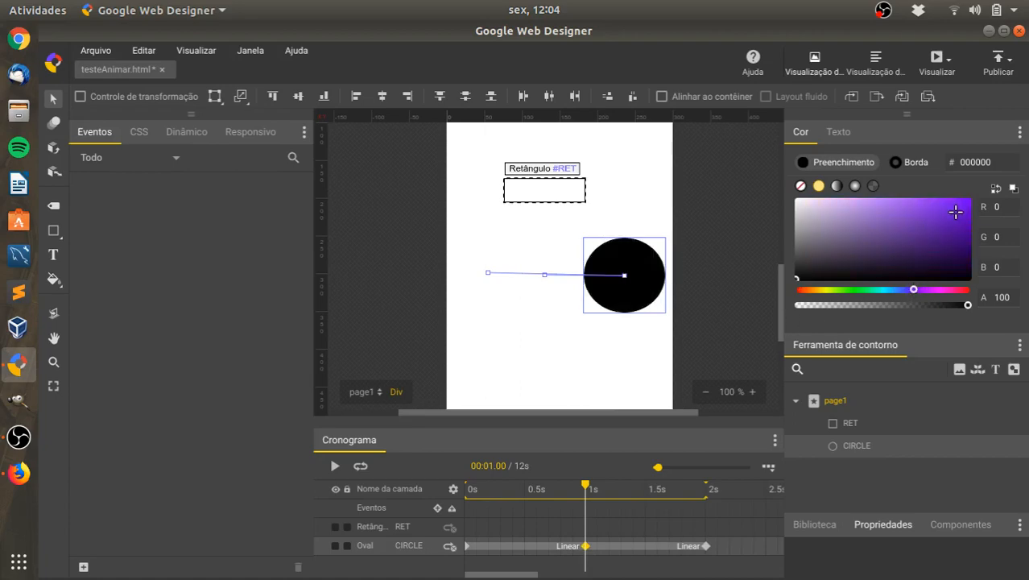
pyautogui.click(955, 211)
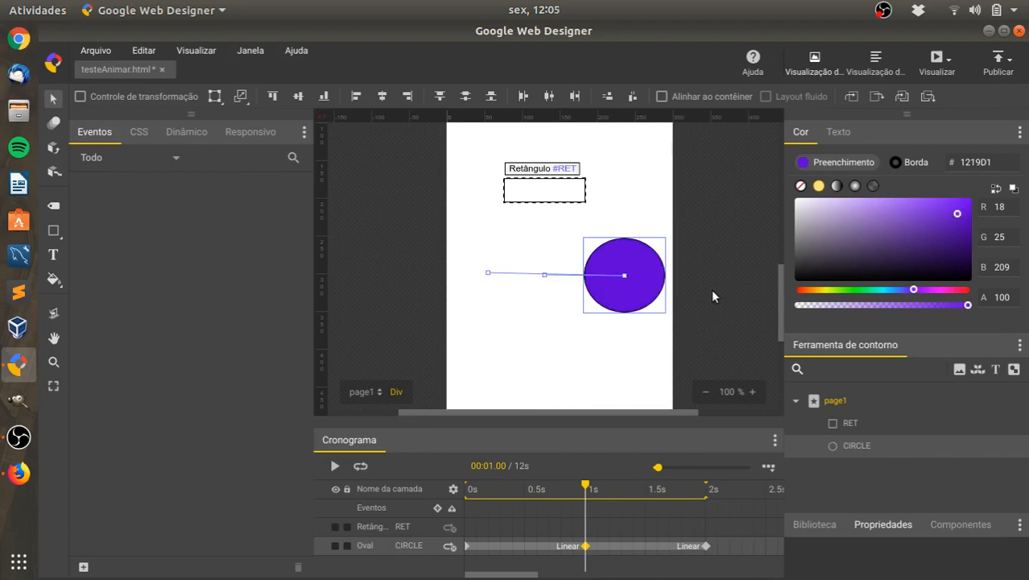
pyautogui.click(333, 467)
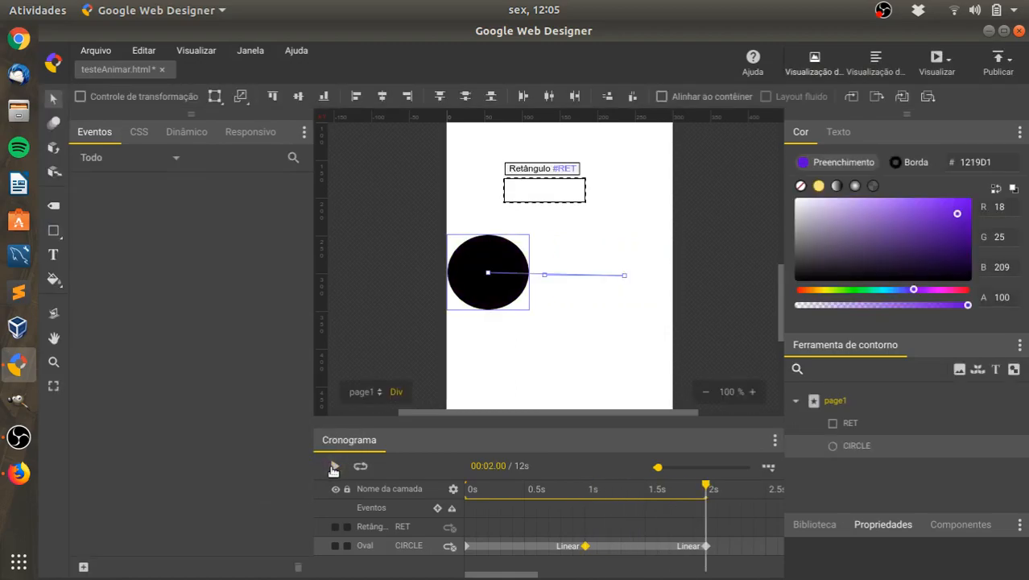
# - Set the oval layer's animation to loop 5 times and play the timeline from 0 s
pyautogui.click(333, 467)
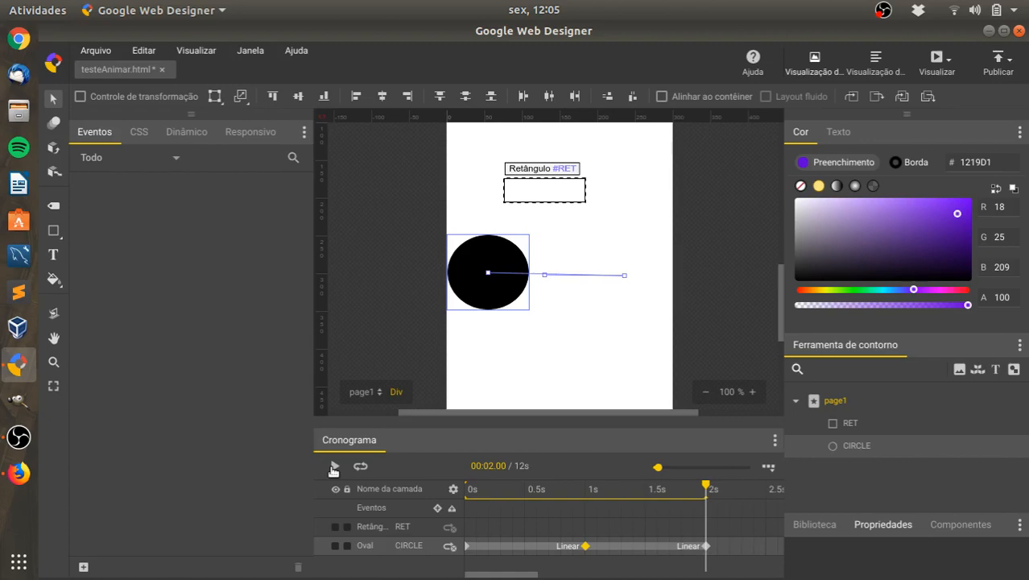
pyautogui.click(448, 548)
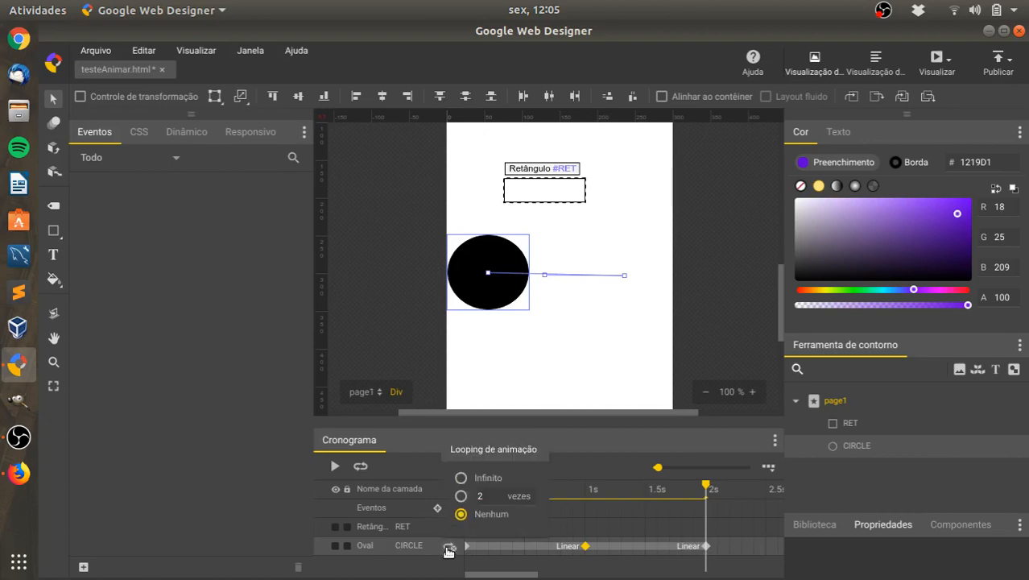
pyautogui.click(461, 496)
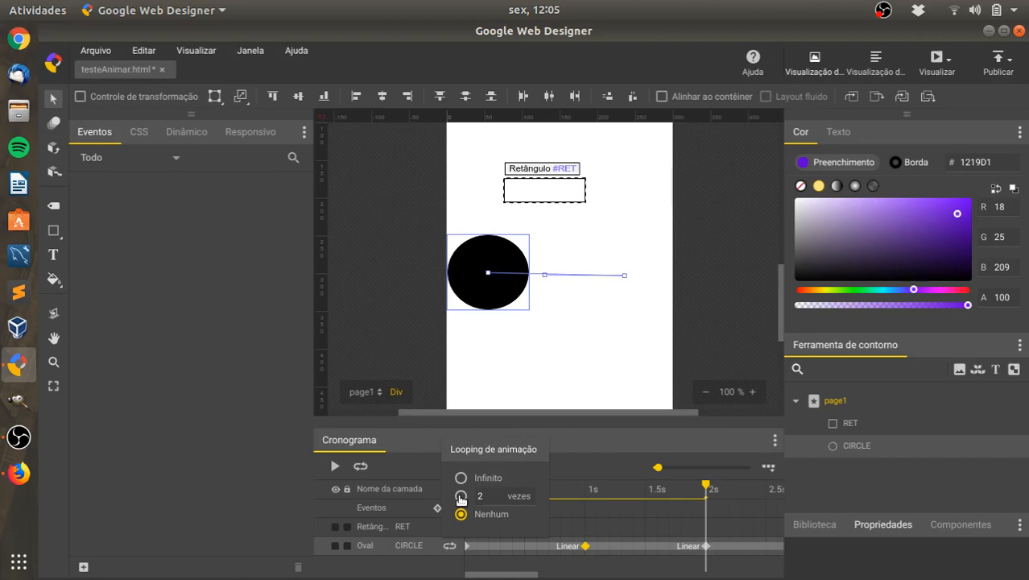
pyautogui.doubleClick(493, 502)
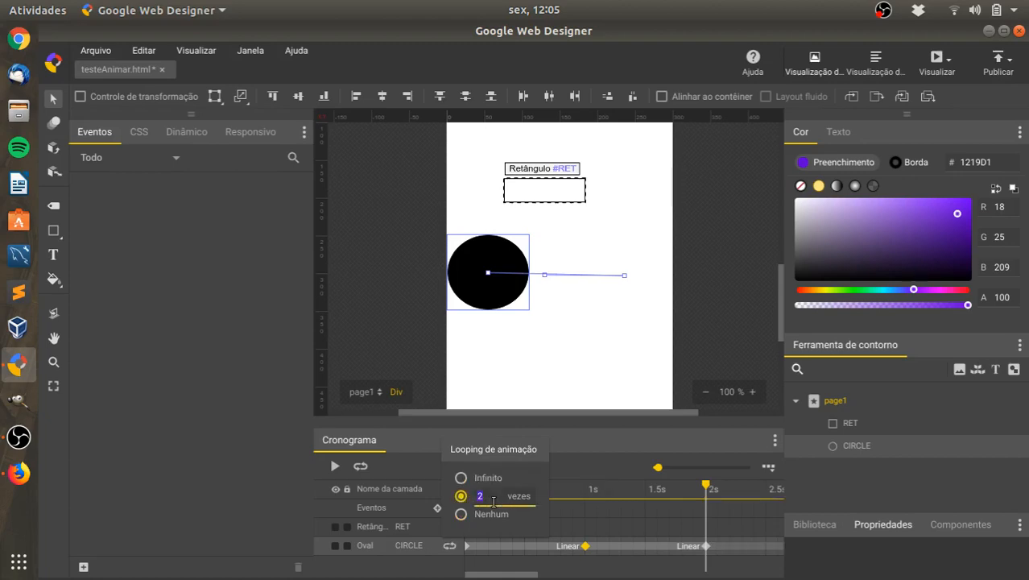
pyautogui.press('BackSpace')
pyautogui.write('5')
pyautogui.click(393, 328)
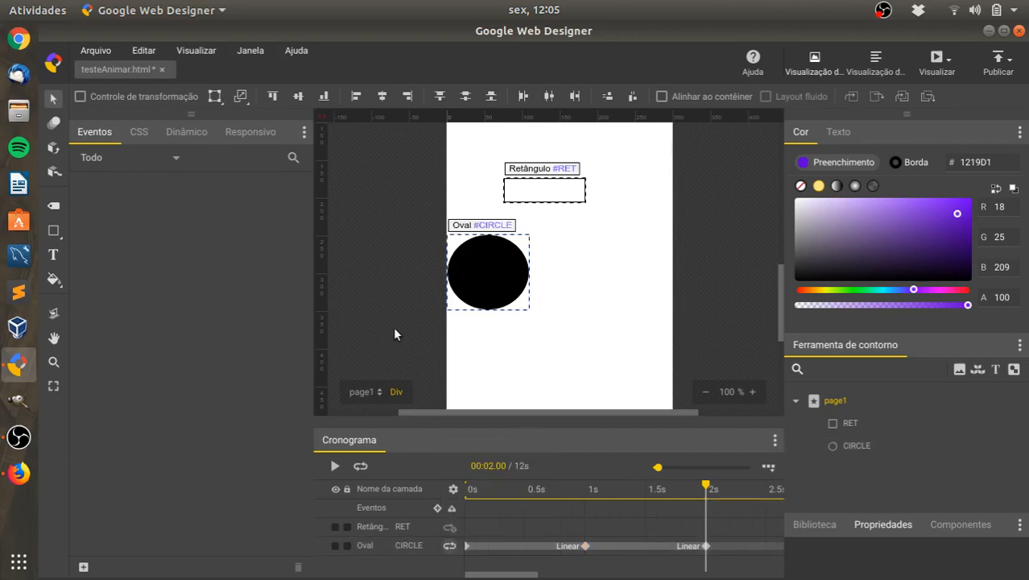
pyautogui.click(468, 547)
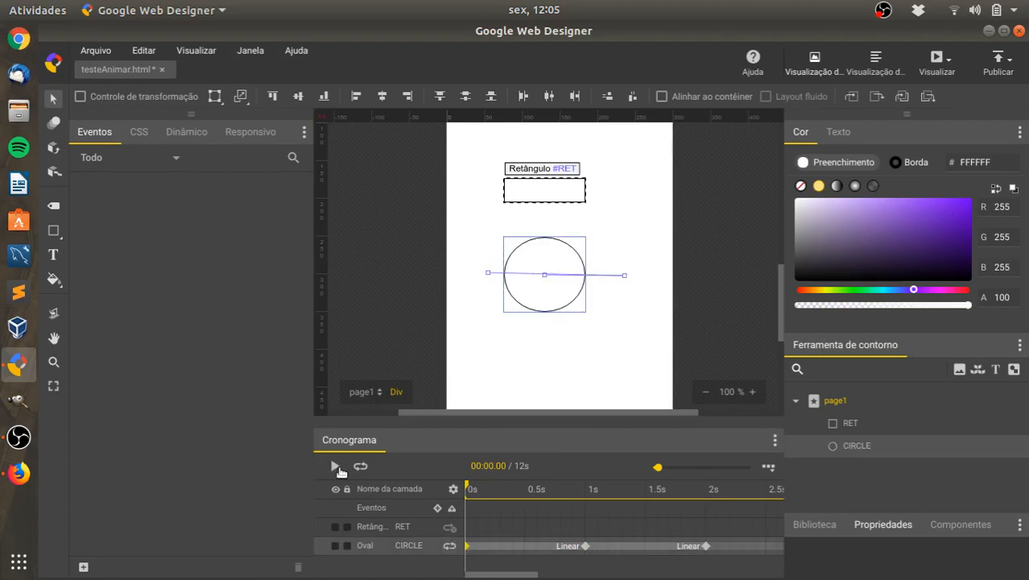
pyautogui.click(335, 466)
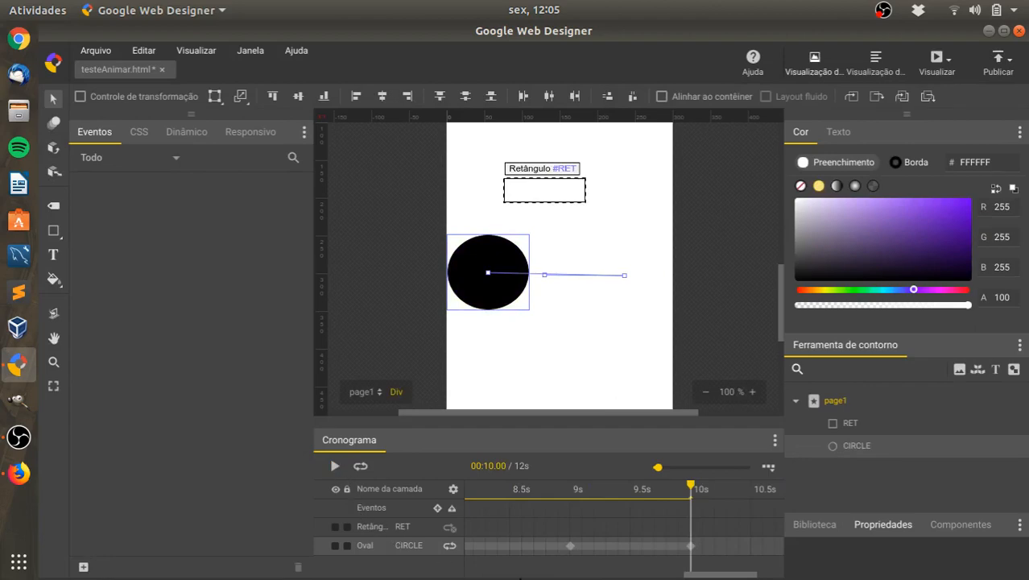
# - Set the oval layer's animation looping to infinite (Infinito)
pyautogui.click(449, 546)
pyautogui.click(462, 479)
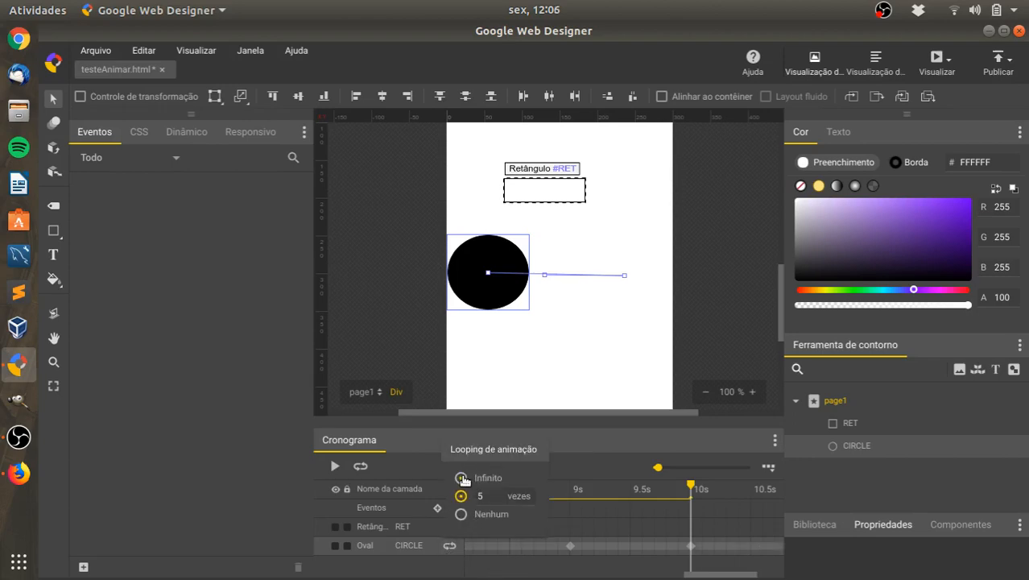
pyautogui.click(407, 357)
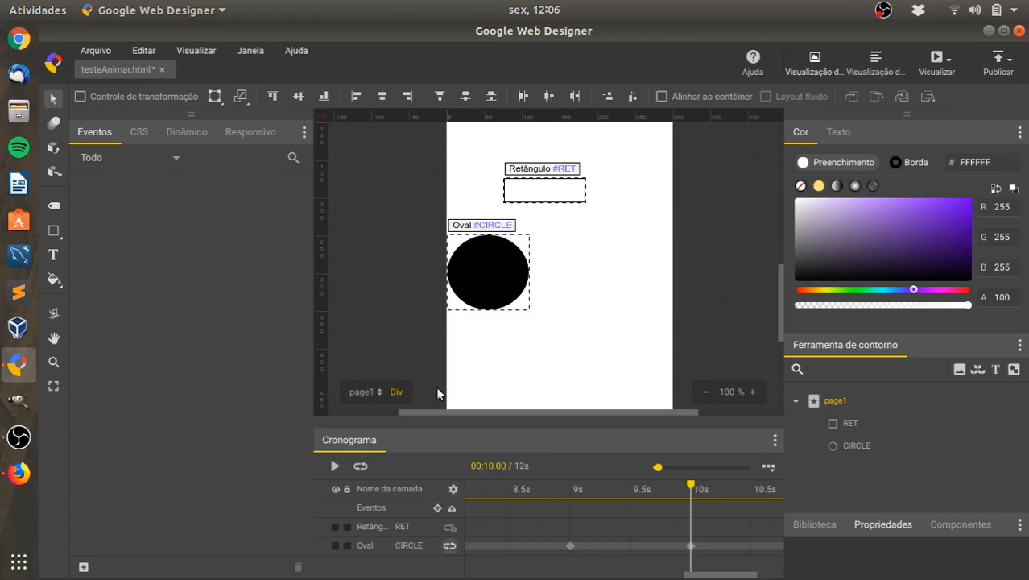
# - Return the playhead to 0 s and play the timeline to check the endless loop
pyautogui.click(478, 547)
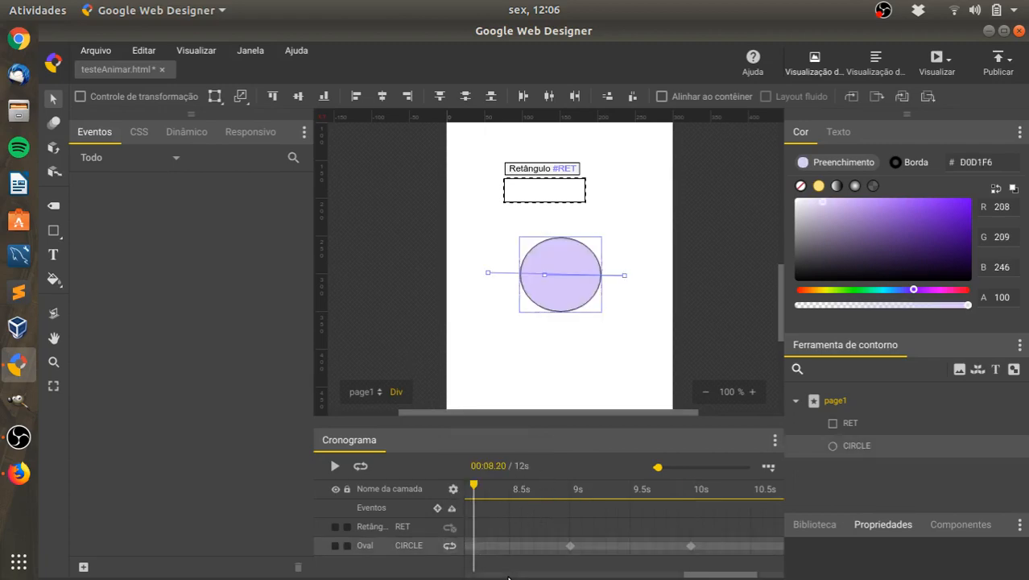
pyautogui.hscroll(-5, 502, 576)
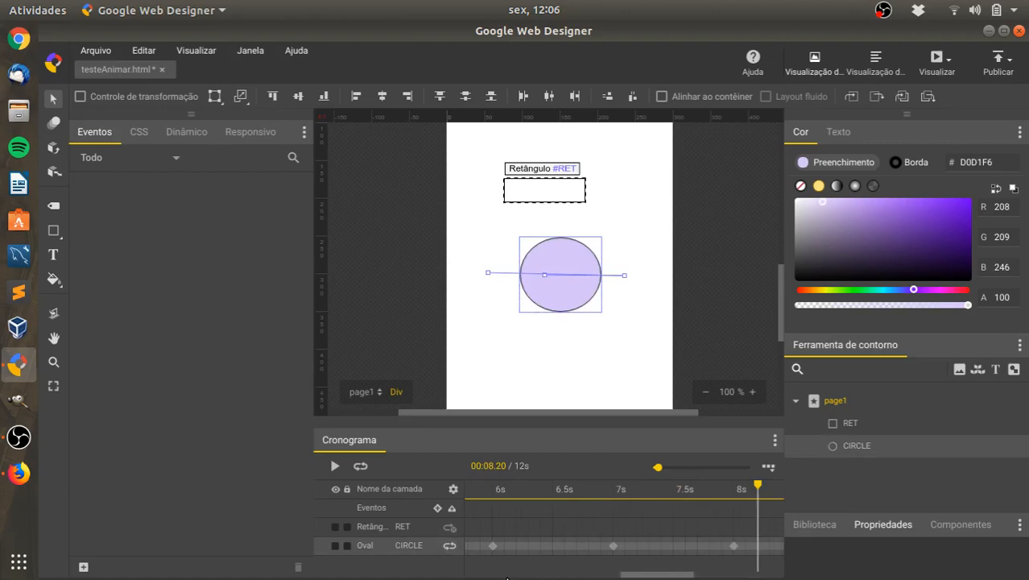
pyautogui.click(469, 545)
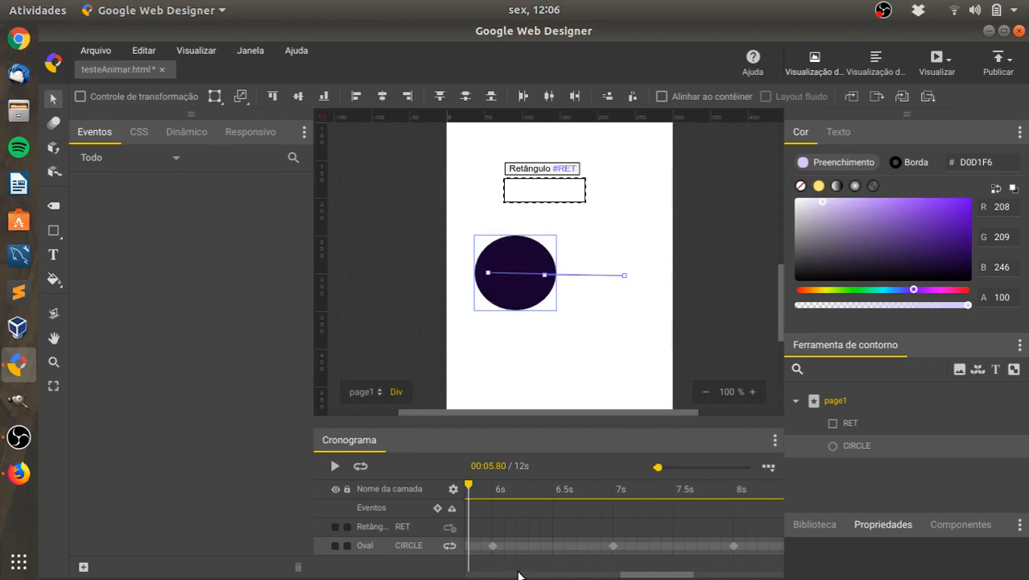
pyautogui.hscroll(-10, 515, 575)
pyautogui.hscroll(-5, 479, 577)
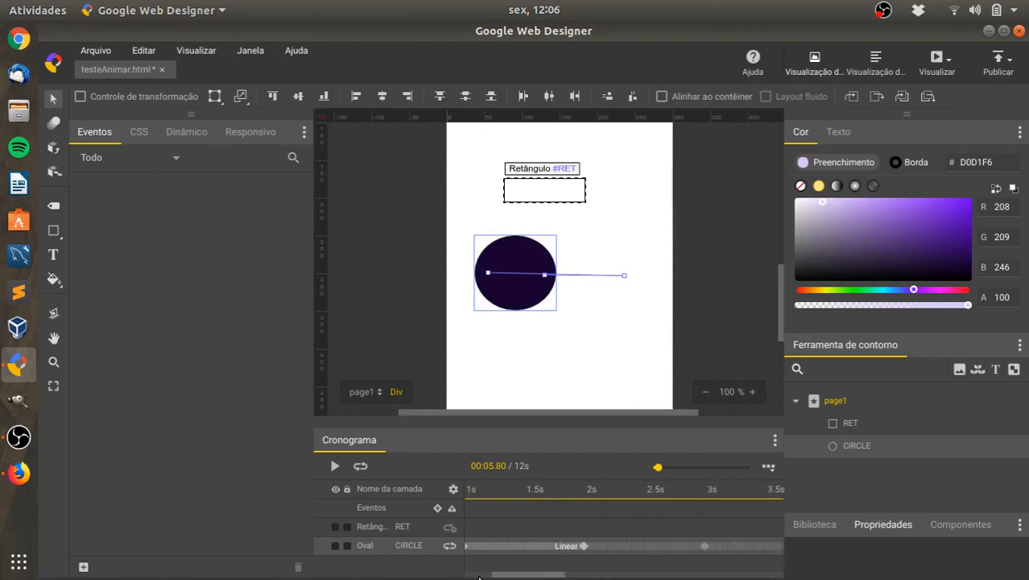
pyautogui.click(467, 546)
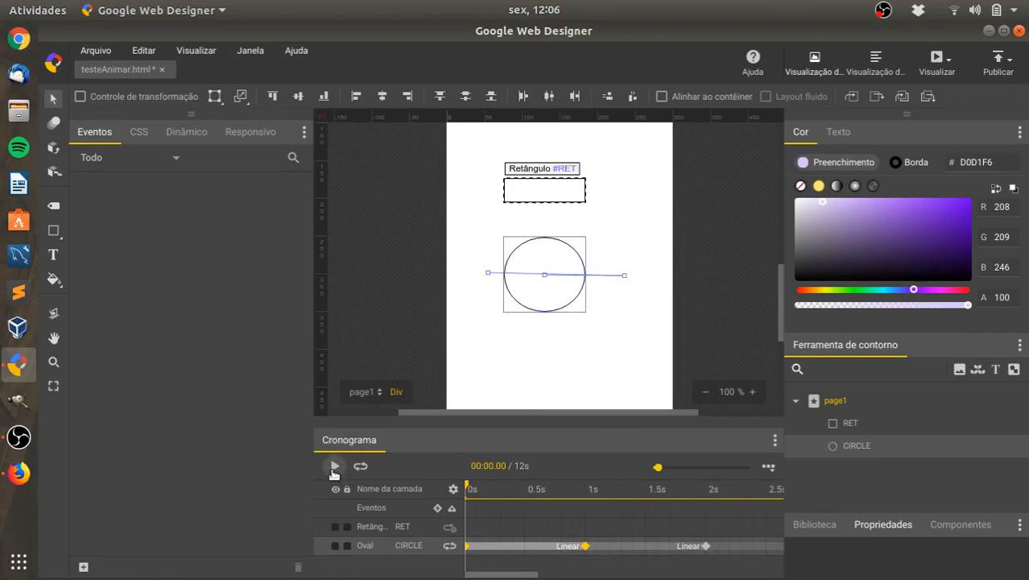
pyautogui.click(334, 467)
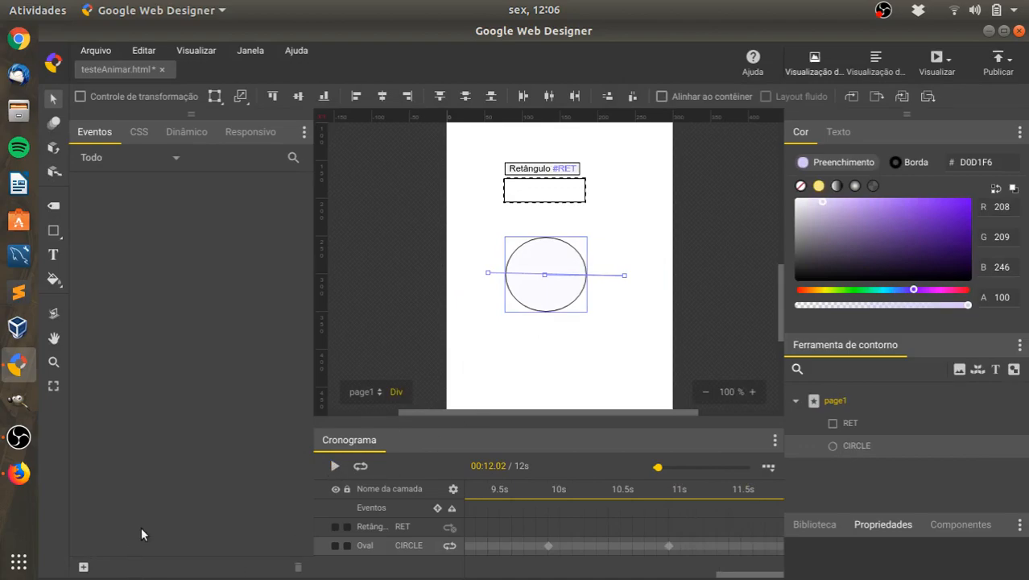
# - Switch to Firefox, reload the localhost preview to watch the looping animation, and close its tab
pyautogui.click(19, 473)
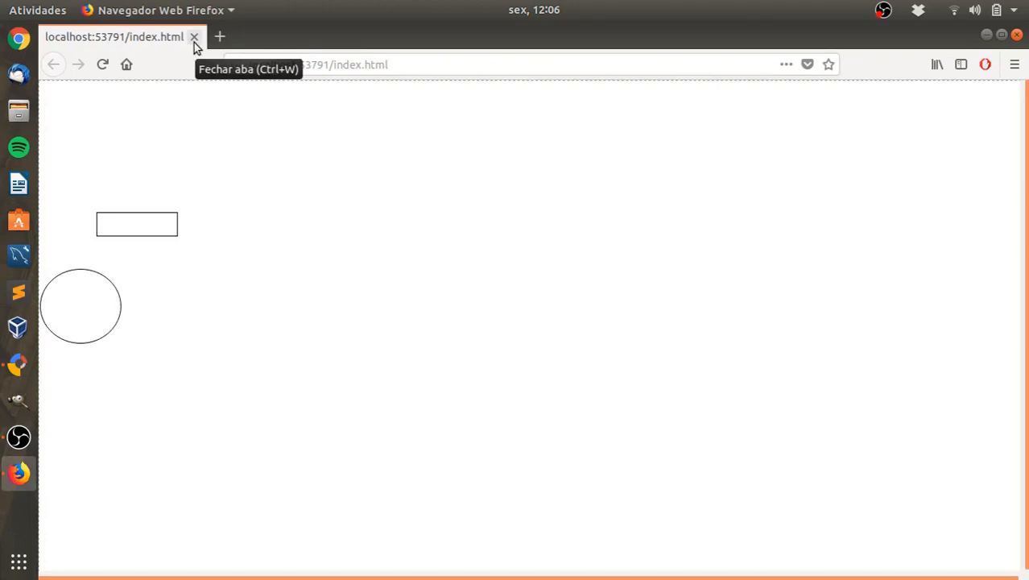
pyautogui.click(103, 70)
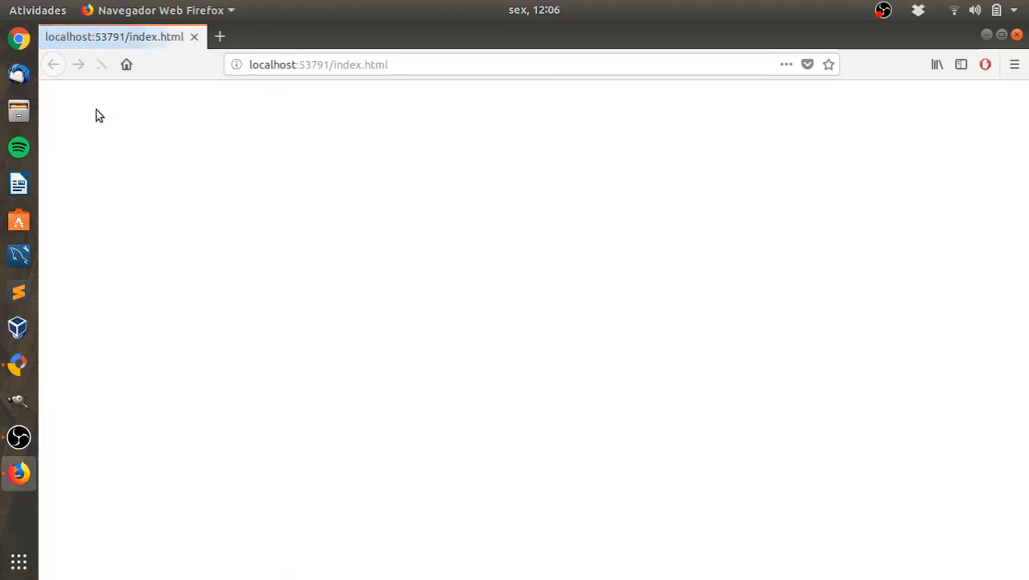
pyautogui.click(194, 38)
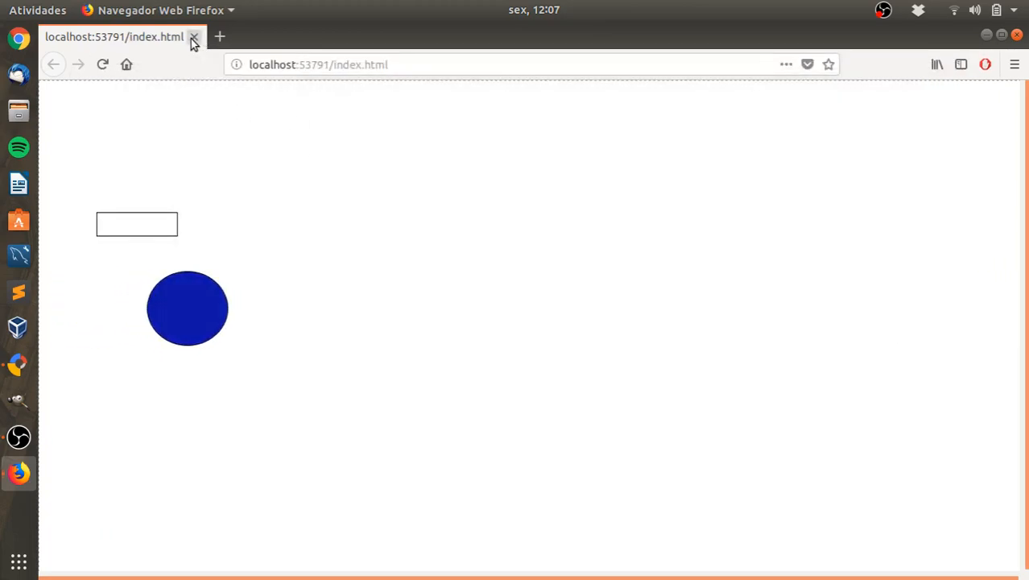
pyautogui.click(193, 38)
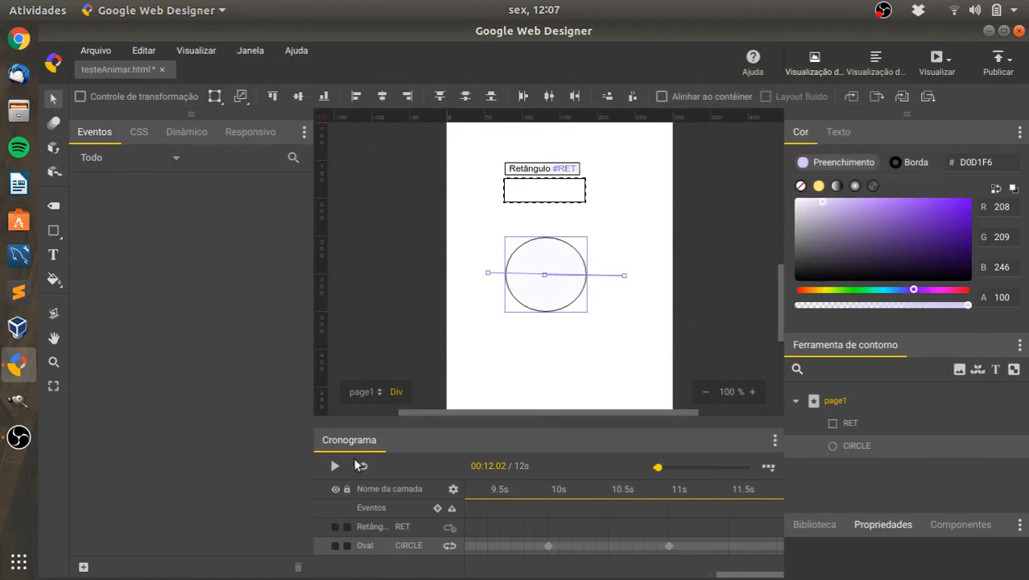
# - Turn on the transform control for the oval and select the rectangle
pyautogui.click(619, 576)
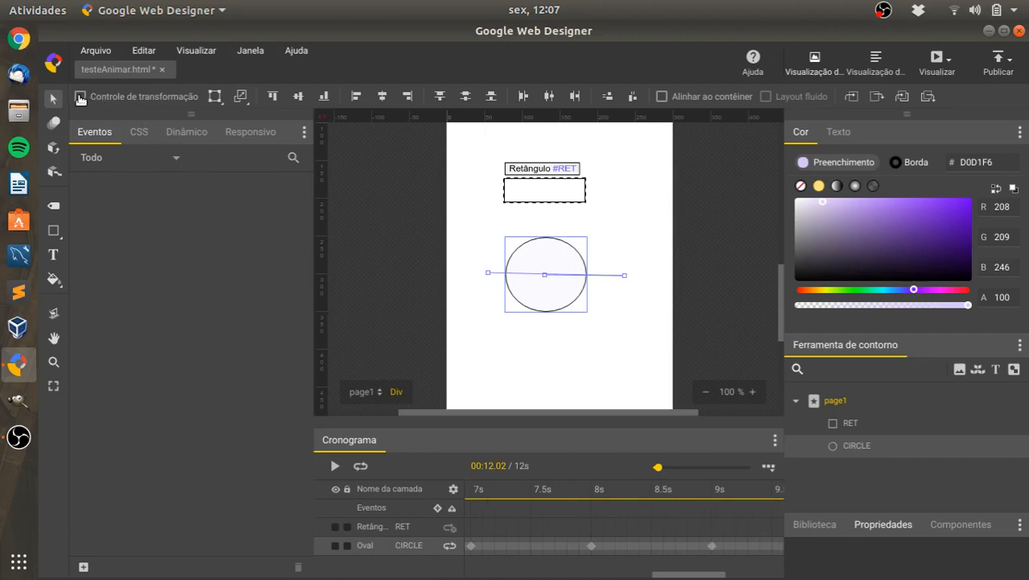
pyautogui.click(81, 97)
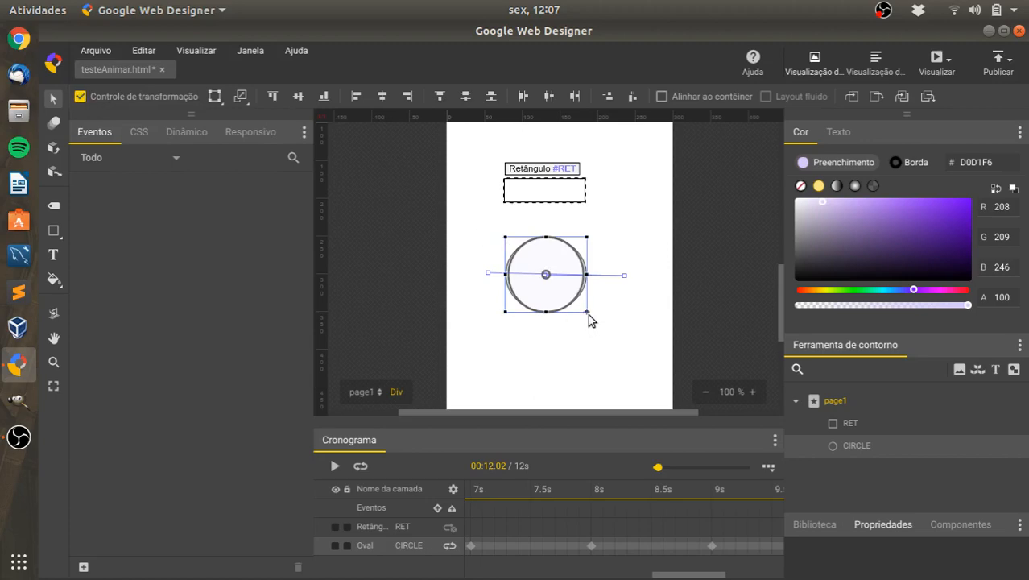
pyautogui.hscroll(-3, 588, 315)
pyautogui.scroll(1, 588, 315)
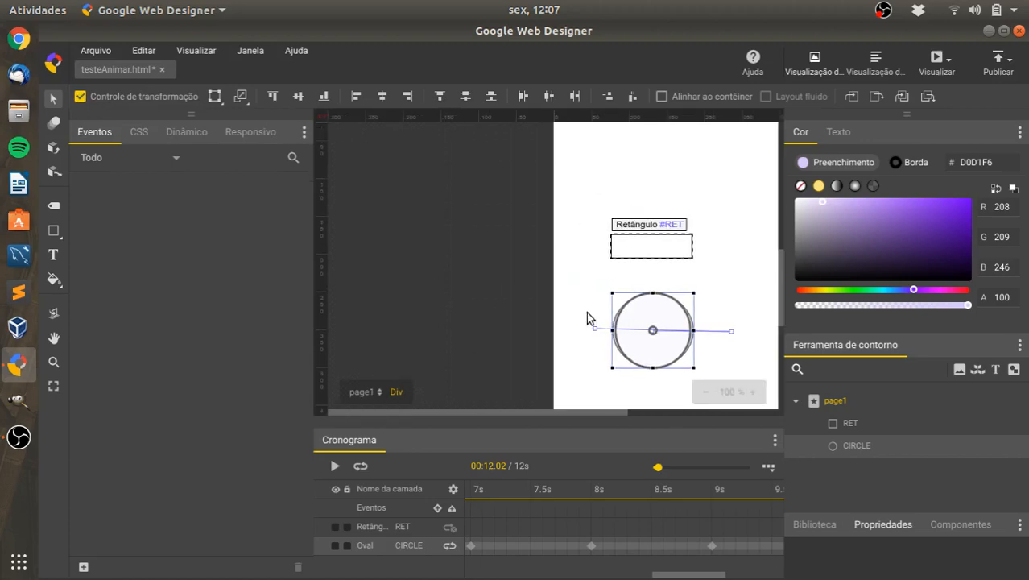
pyautogui.rightClick(614, 296)
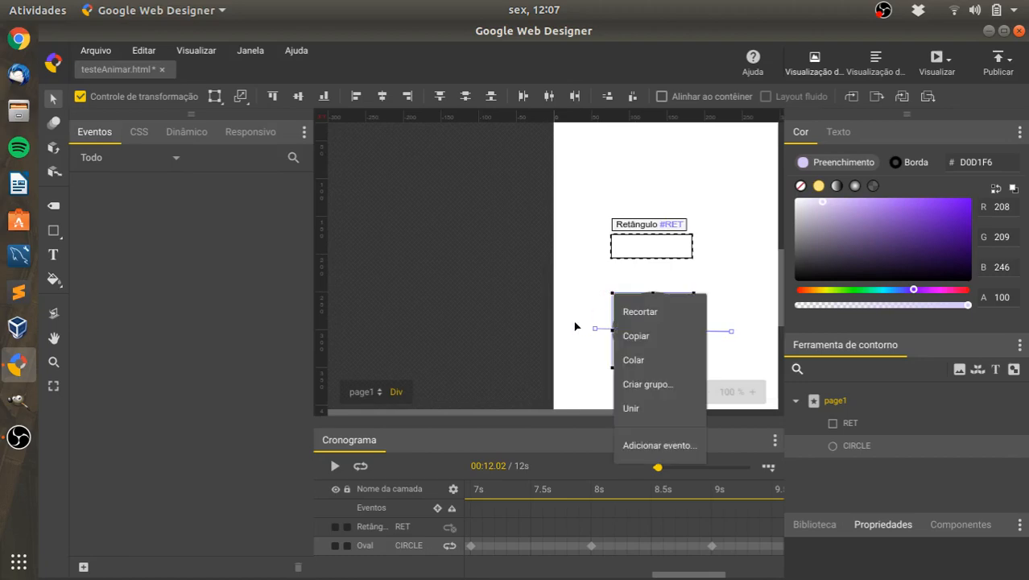
pyautogui.click(703, 258)
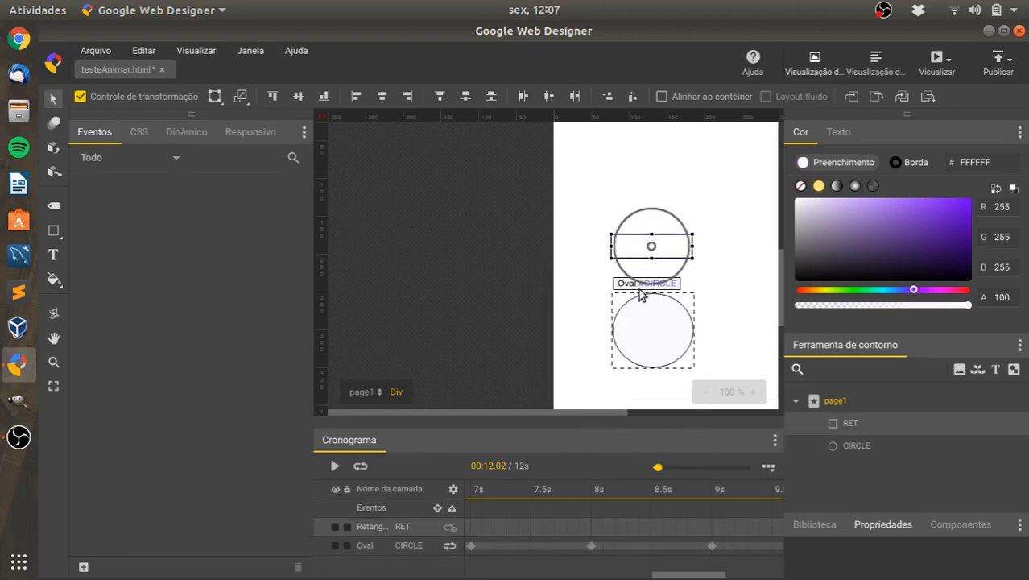
# - Deselect and reselect the rectangle to examine its transform handles and context menu options
pyautogui.hscroll(5, 694, 234)
pyautogui.scroll(-3, 693, 234)
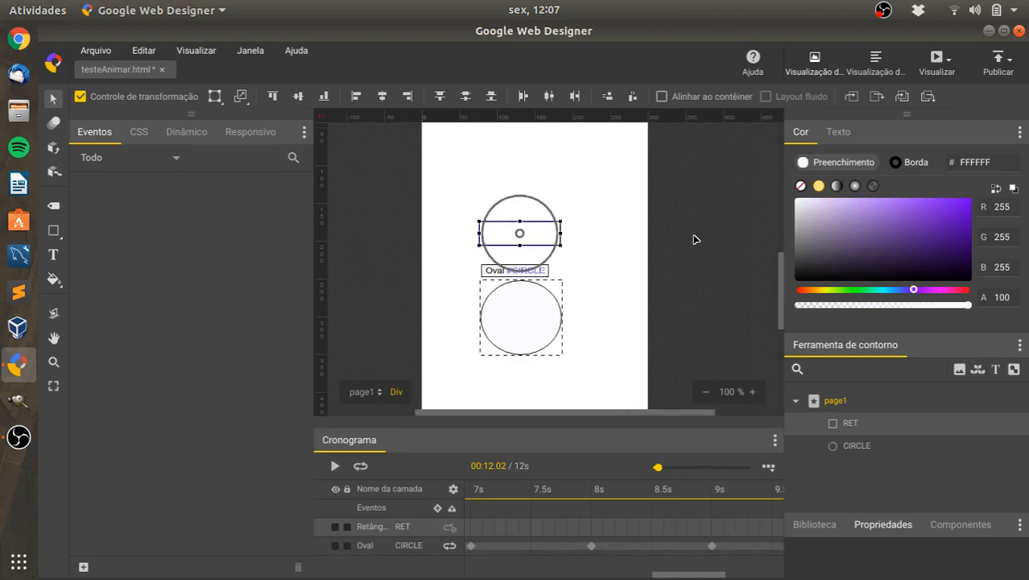
pyautogui.click(693, 234)
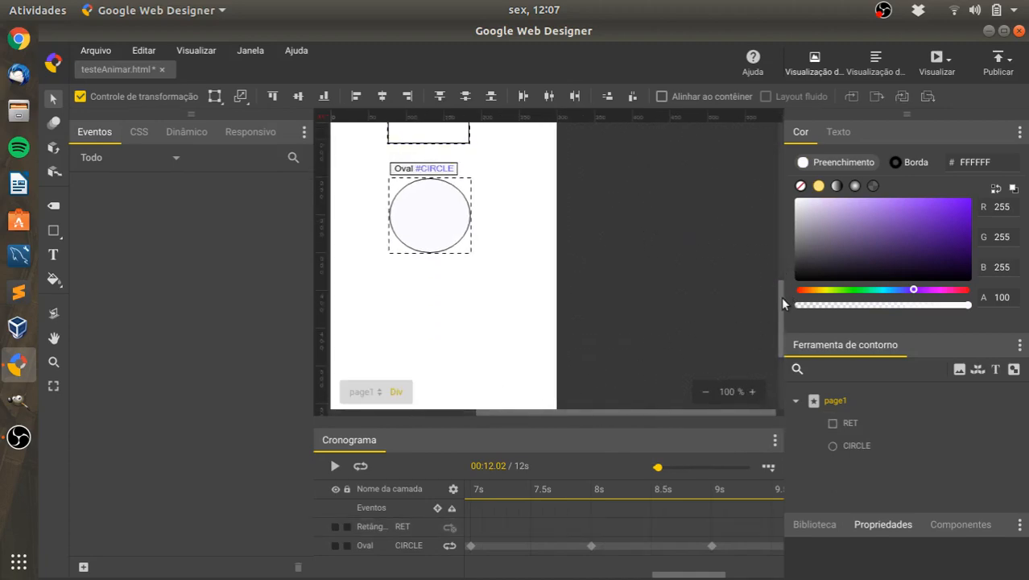
pyautogui.scroll(5, 763, 261)
pyautogui.scroll(-2, 762, 245)
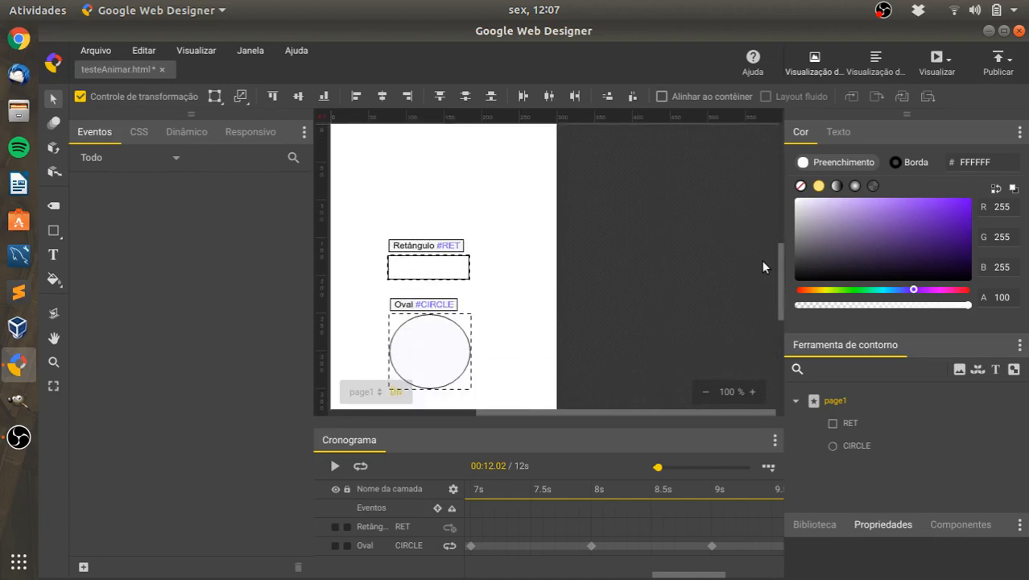
pyautogui.click(449, 274)
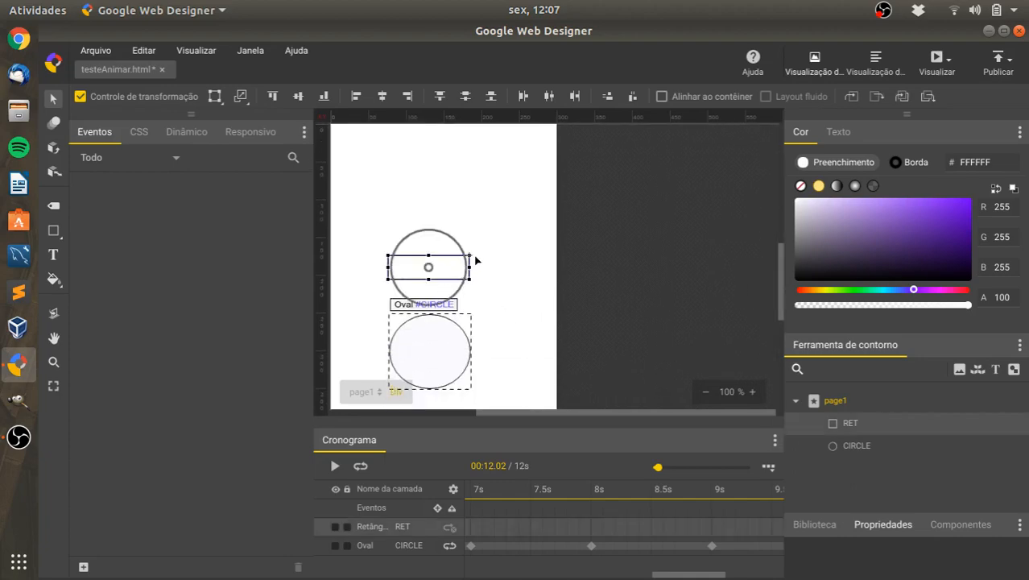
pyautogui.rightClick(467, 255)
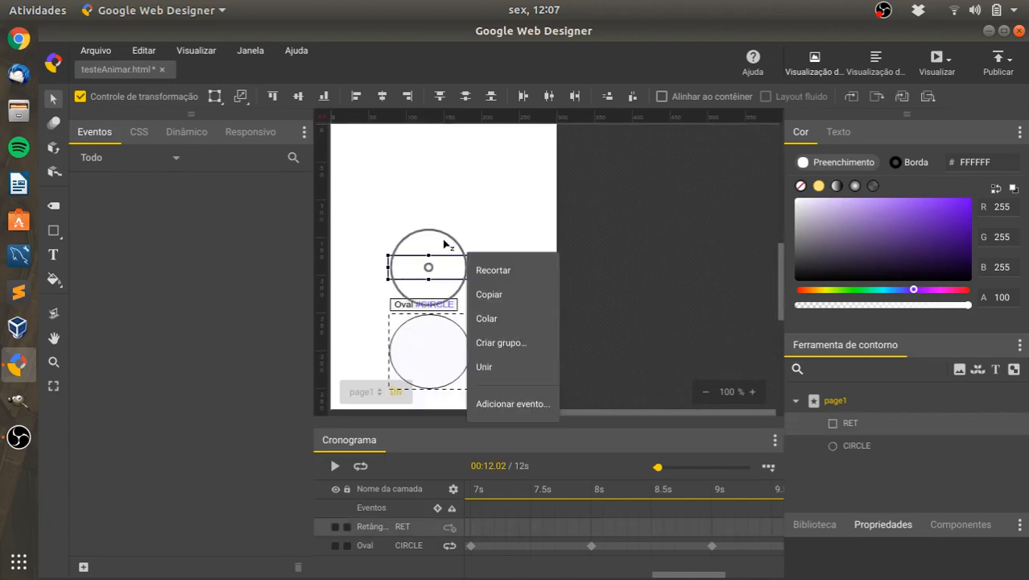
pyautogui.click(432, 234)
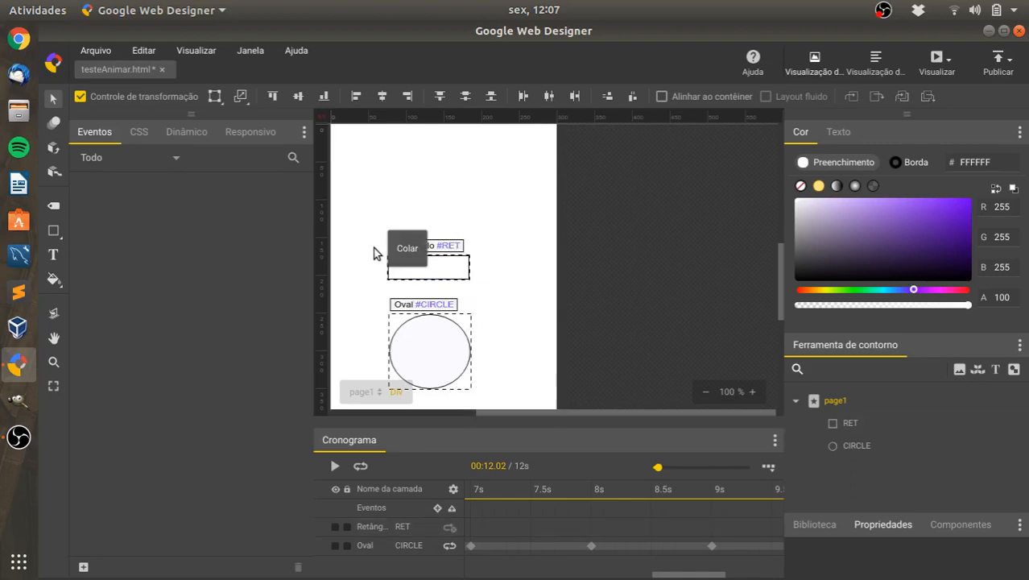
pyautogui.rightClick(386, 230)
pyautogui.click(440, 279)
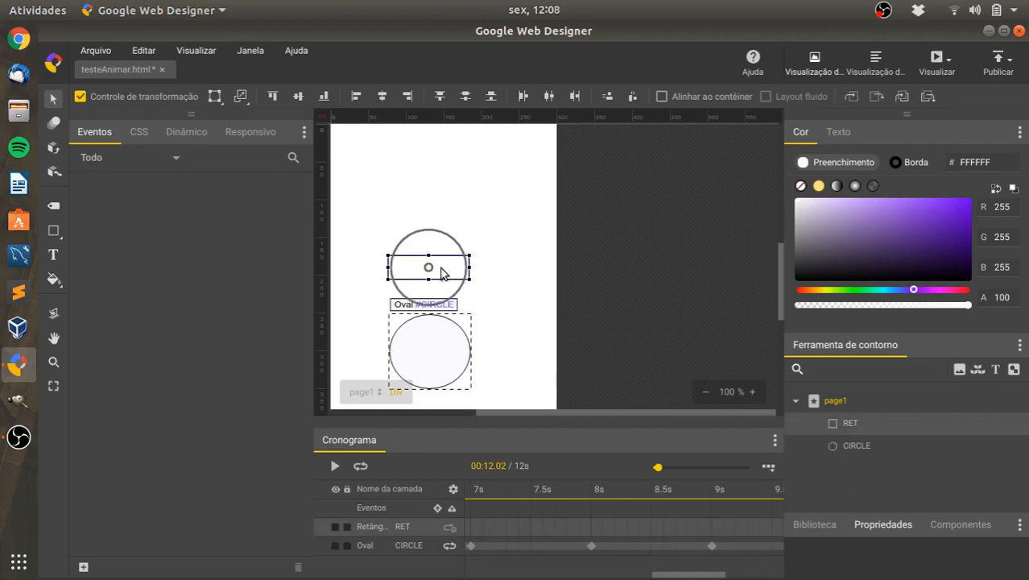
# - Select the oval and examine its transform handles and motion path on the stage
pyautogui.moveTo(448, 235); pyautogui.dragTo(448, 235)
pyautogui.click(450, 228)
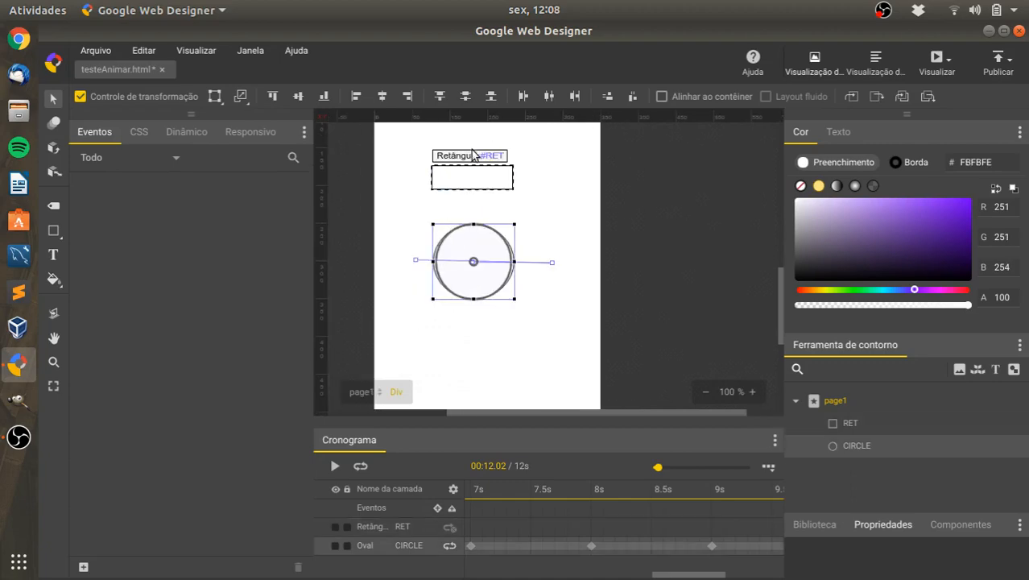
pyautogui.hscroll(1, 474, 266)
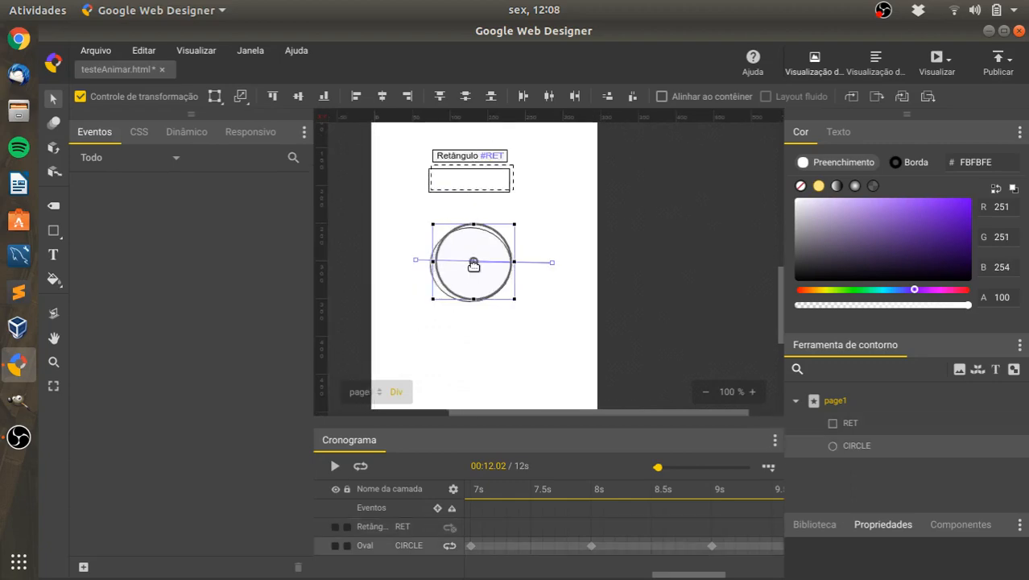
pyautogui.scroll(1, 474, 267)
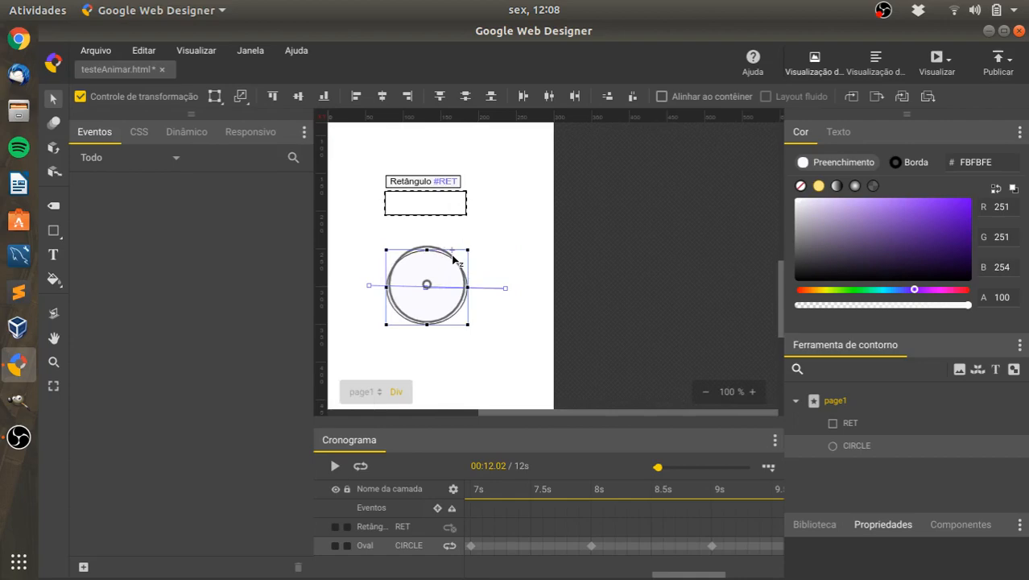
pyautogui.scroll(1, 453, 259)
pyautogui.scroll(-1, 452, 259)
pyautogui.hscroll(-2, 453, 259)
pyautogui.scroll(1, 452, 259)
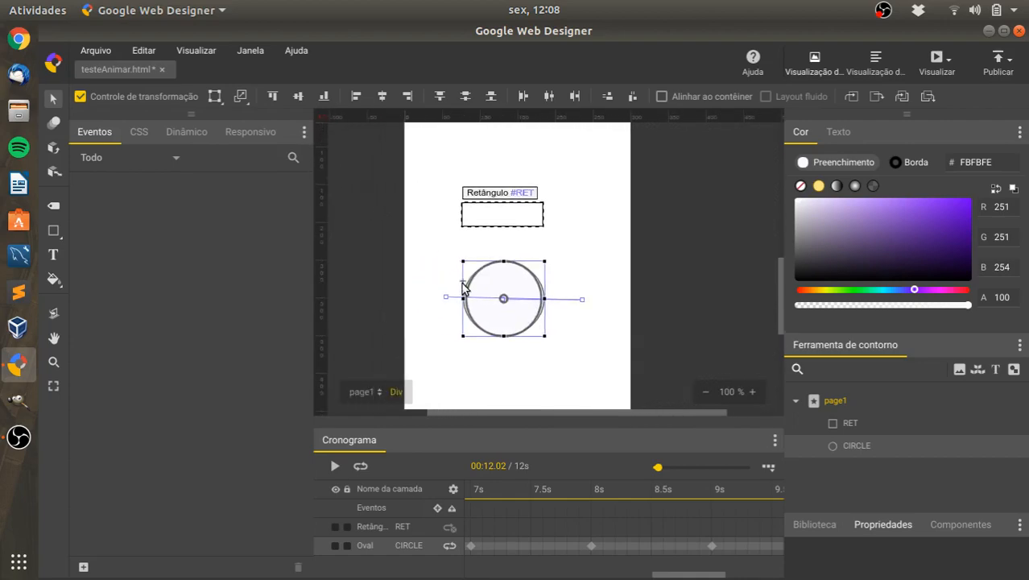
# - Rotate the oval about its centre, then rotate the rectangle to about 301° and deselect it
pyautogui.moveTo(464, 287); pyautogui.dragTo(442, 323)
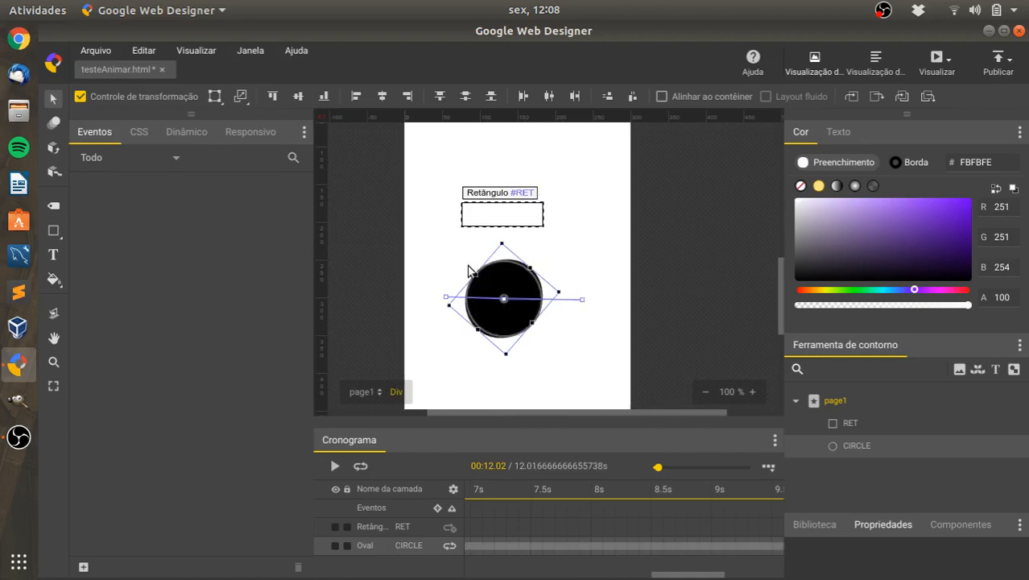
pyautogui.click(480, 213)
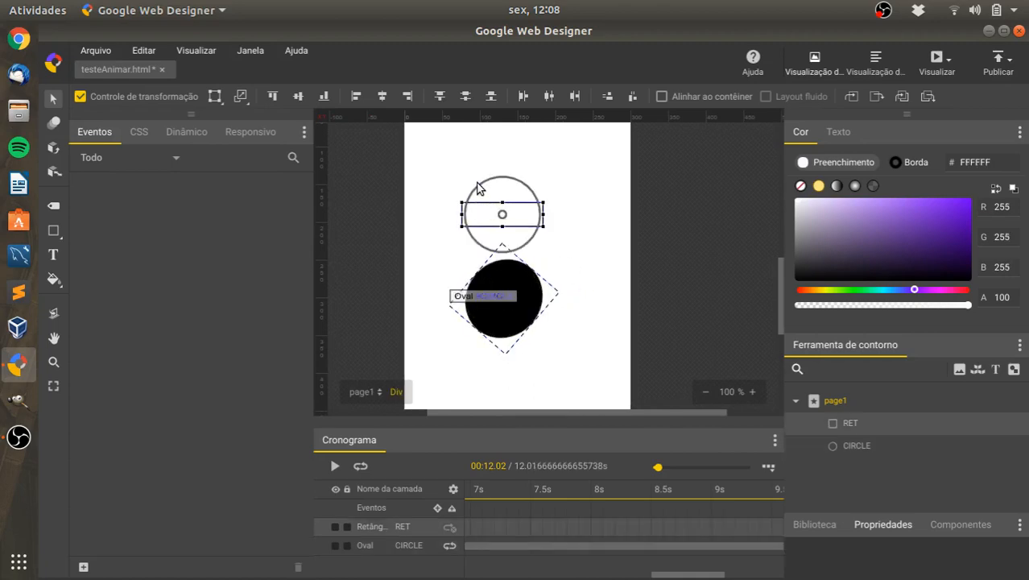
pyautogui.moveTo(481, 189); pyautogui.dragTo(477, 213)
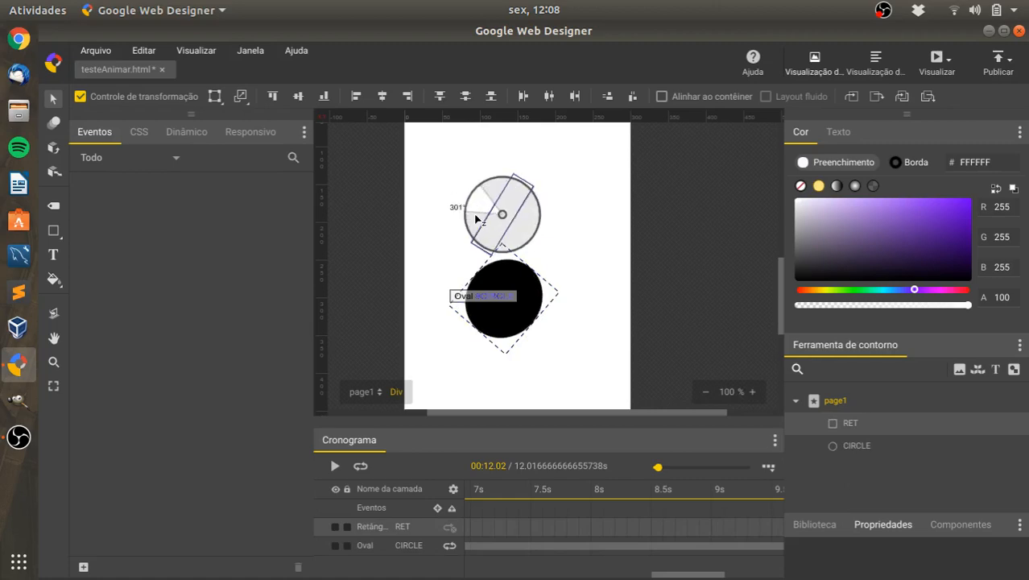
pyautogui.click(591, 236)
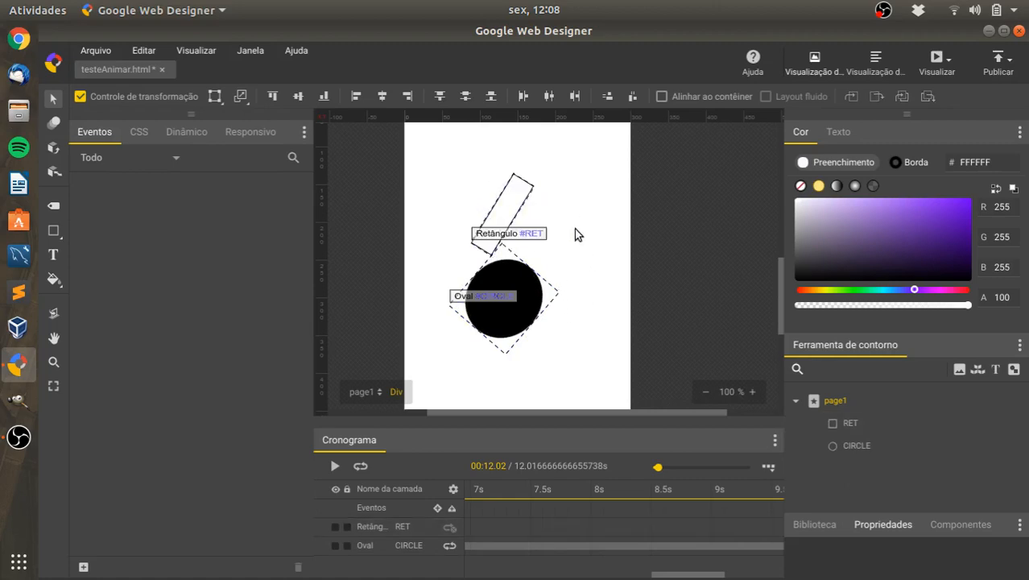
# - Lock the rectangle's layer in the timeline and toggle its visibility off and back on
pyautogui.moveTo(688, 574); pyautogui.dragTo(509, 576)
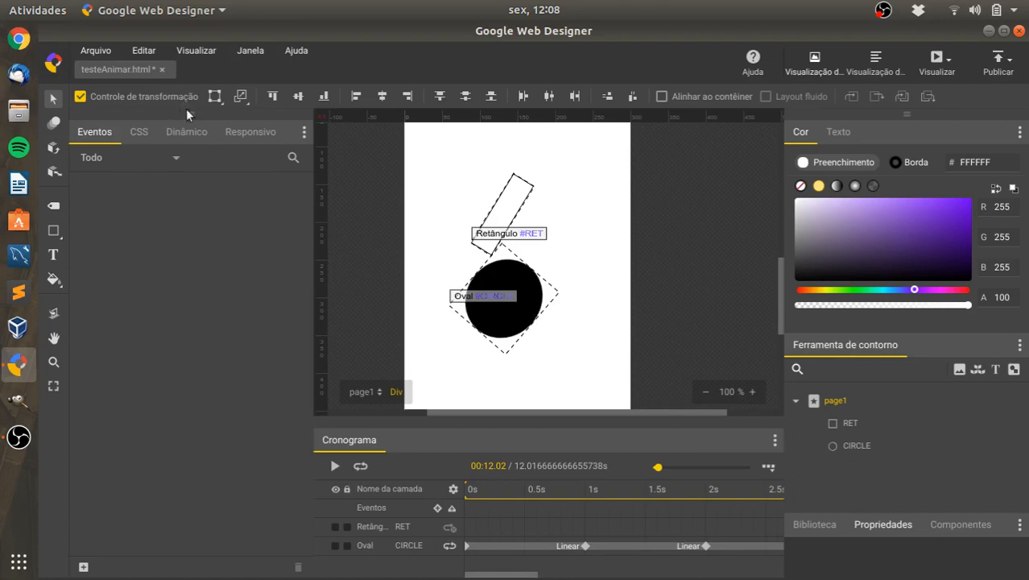
pyautogui.click(341, 532)
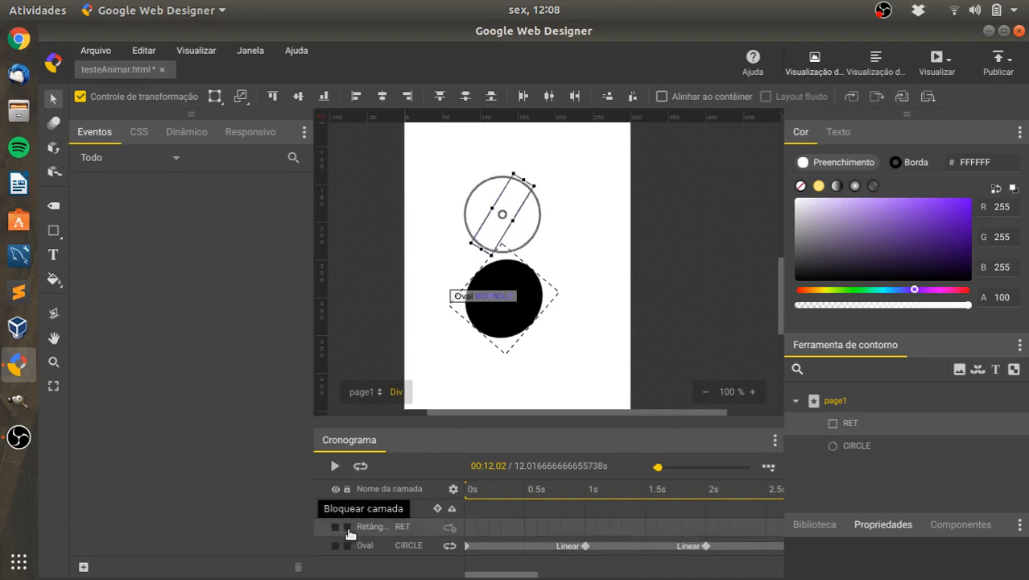
pyautogui.click(346, 528)
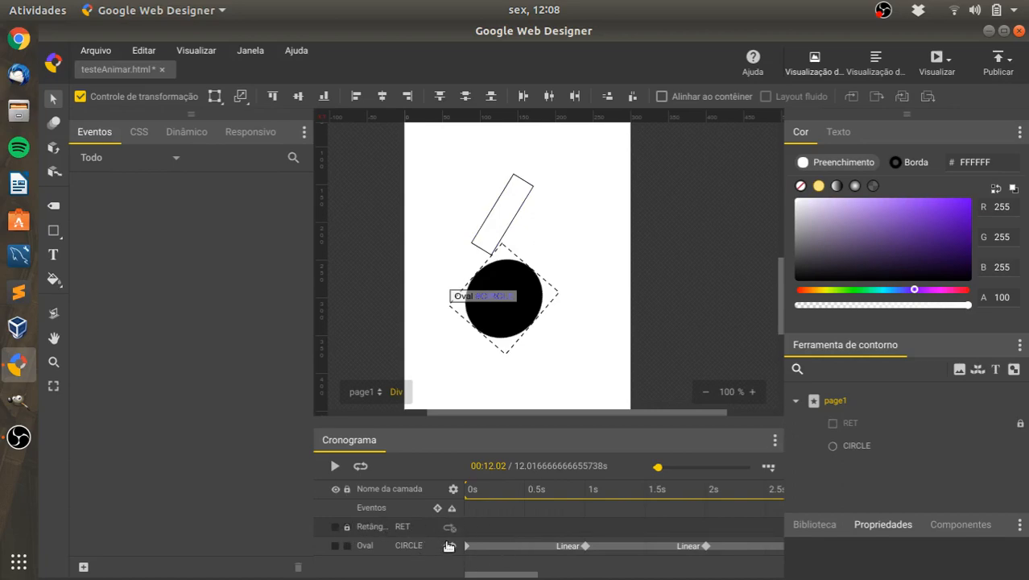
pyautogui.click(335, 529)
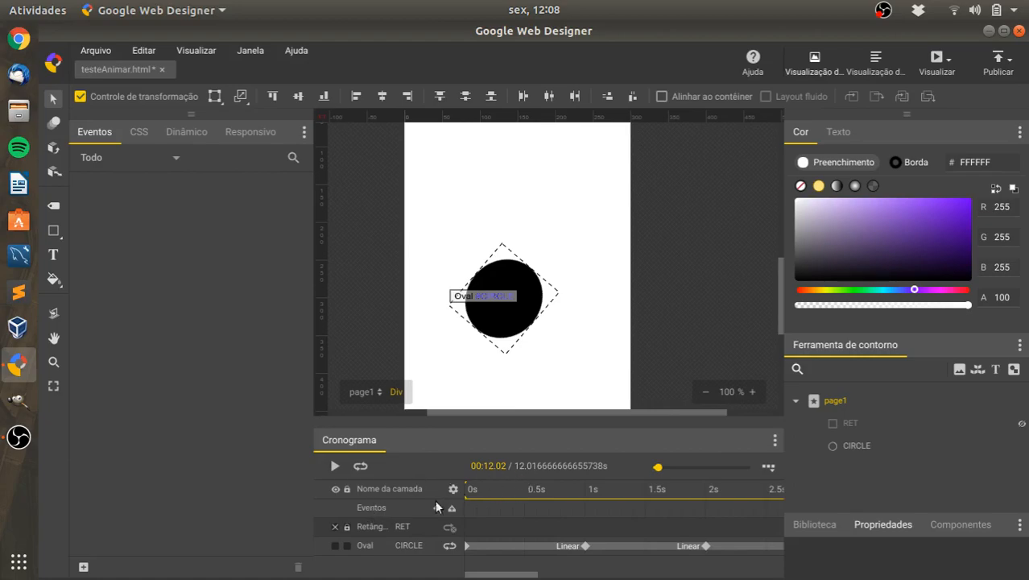
pyautogui.click(335, 528)
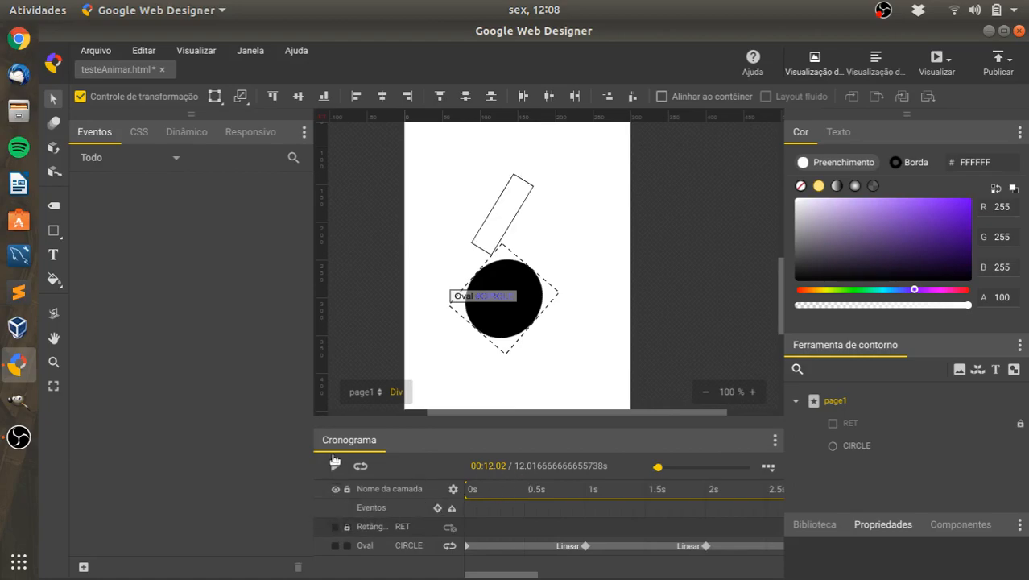
# - Play the timeline animation from the start on the stage and pause it partway through
pyautogui.click(334, 464)
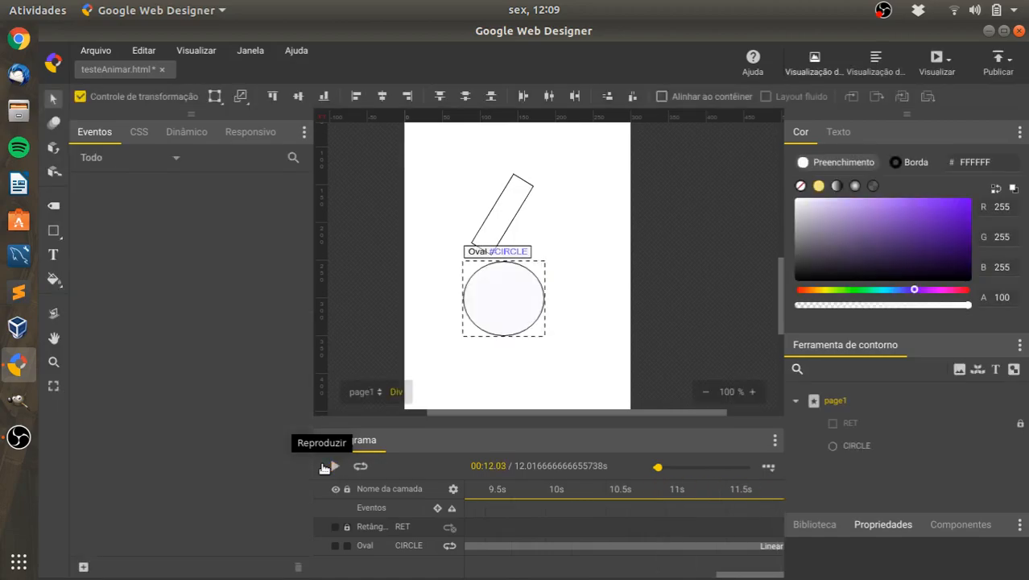
pyautogui.click(333, 466)
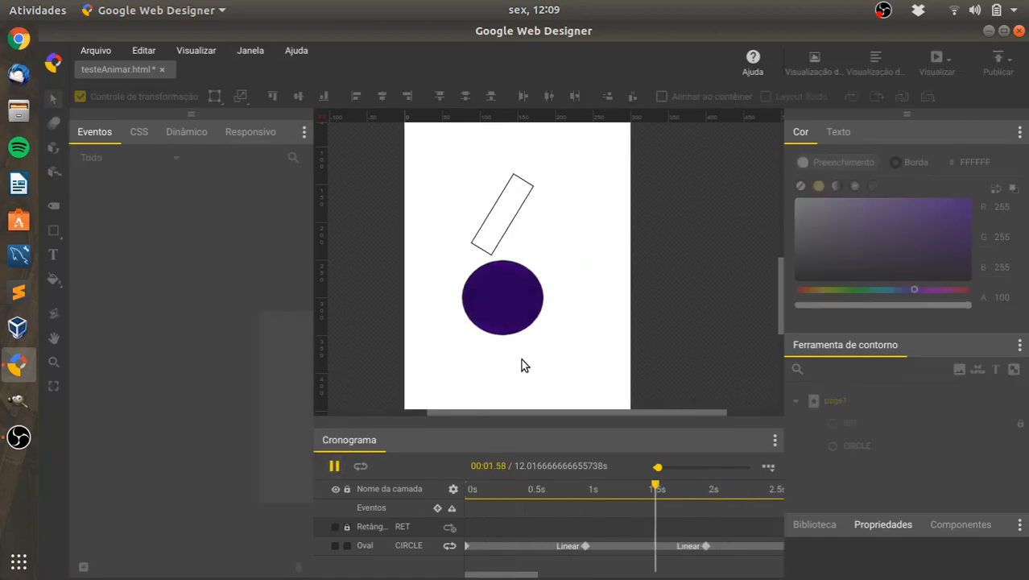
pyautogui.click(333, 466)
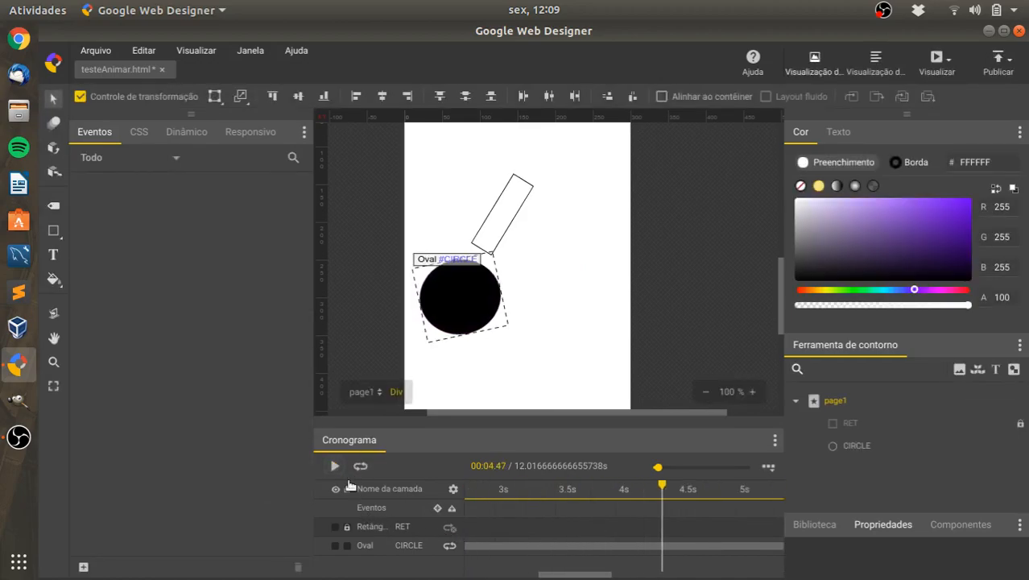
# - Try two repetitions for the oval's animation looping, set it to Nenhum, and move the playhead to 00:02.90
pyautogui.click(451, 546)
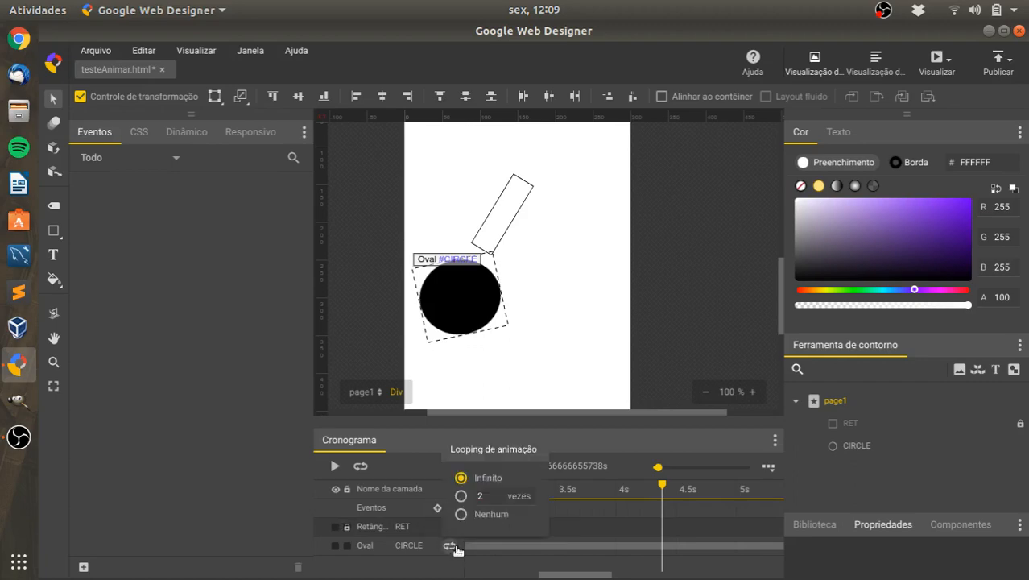
pyautogui.click(460, 496)
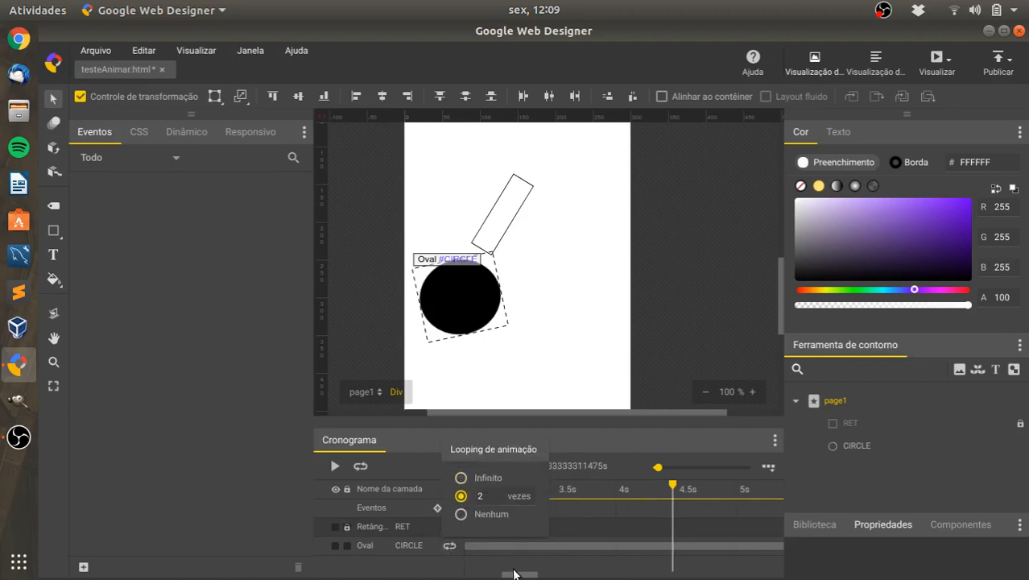
pyautogui.click(460, 514)
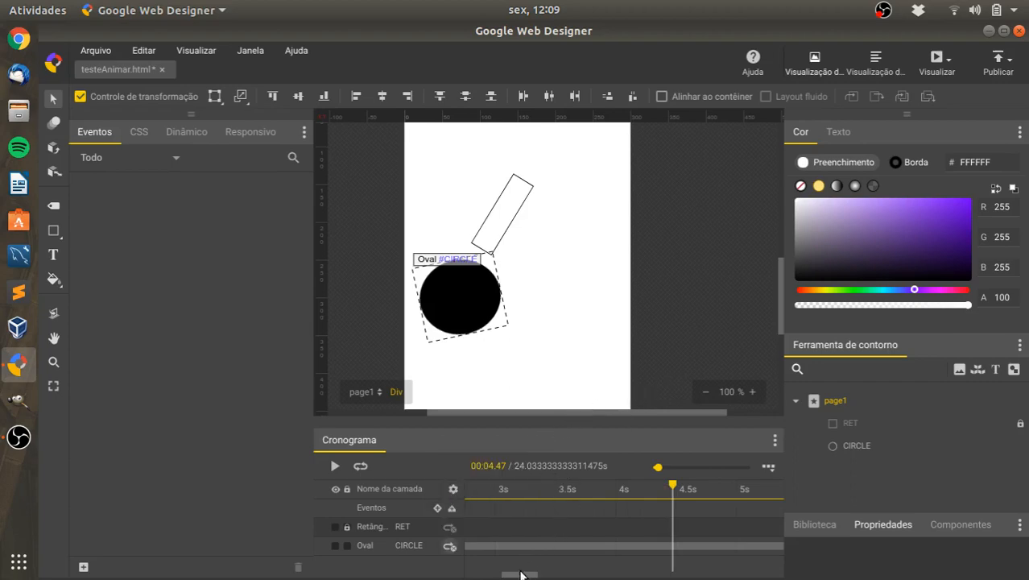
pyautogui.click(484, 570)
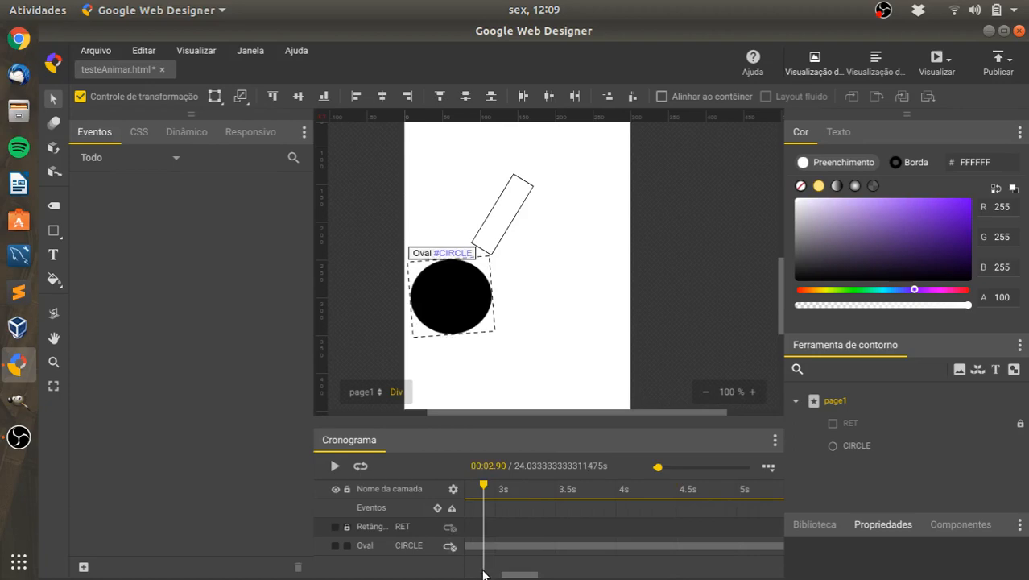
pyautogui.click(483, 574)
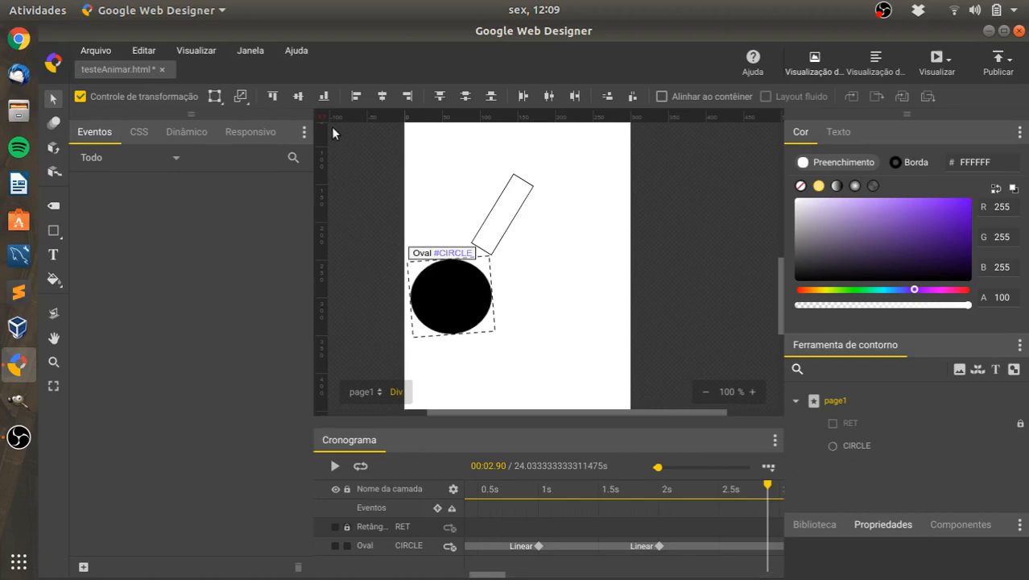
pyautogui.click(292, 51)
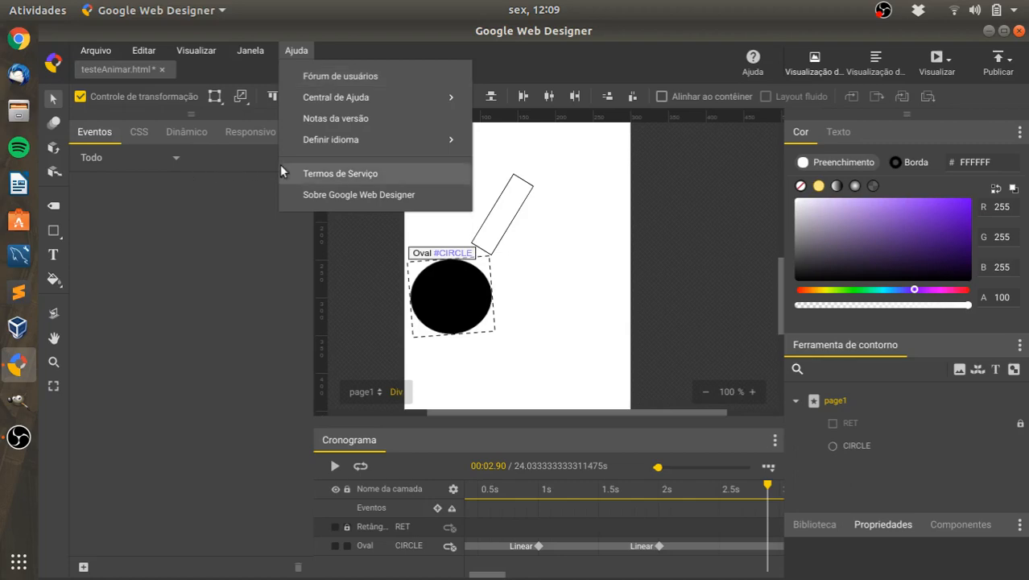
pyautogui.click(196, 220)
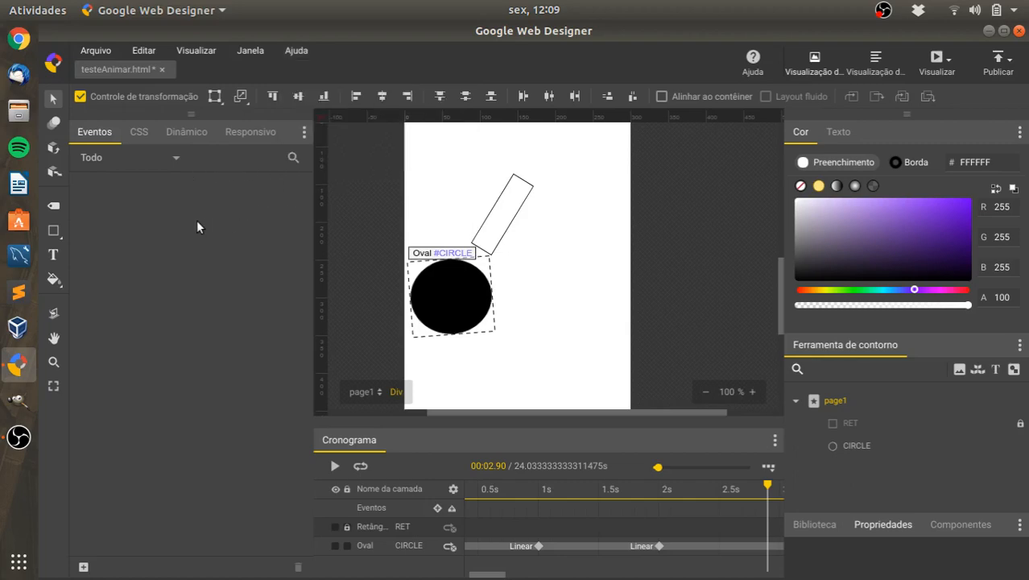